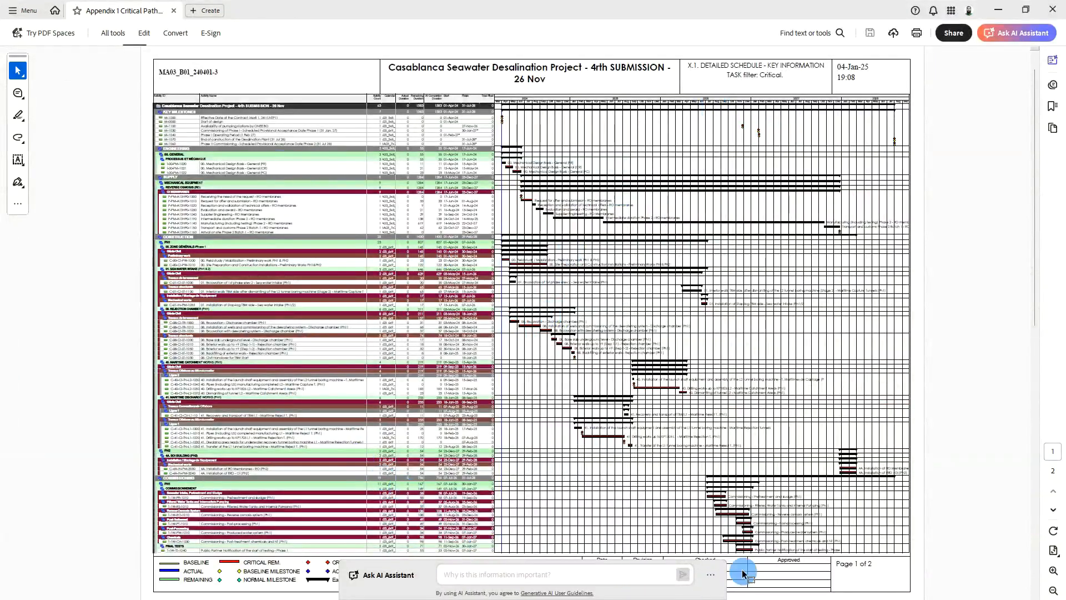
pyautogui.click(1053, 556)
pyautogui.click(956, 552)
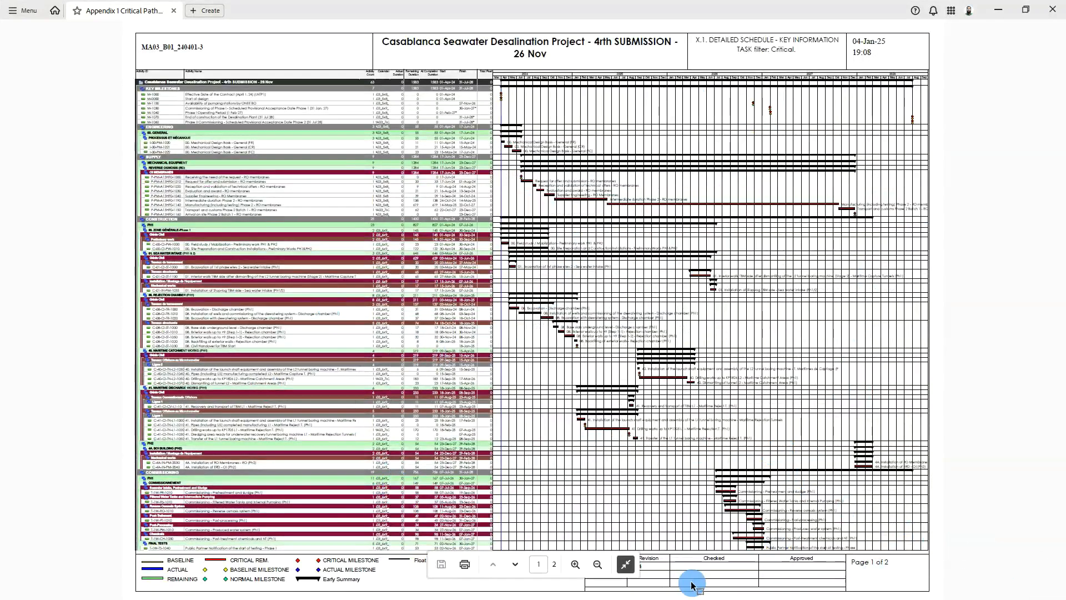
pyautogui.click(626, 565)
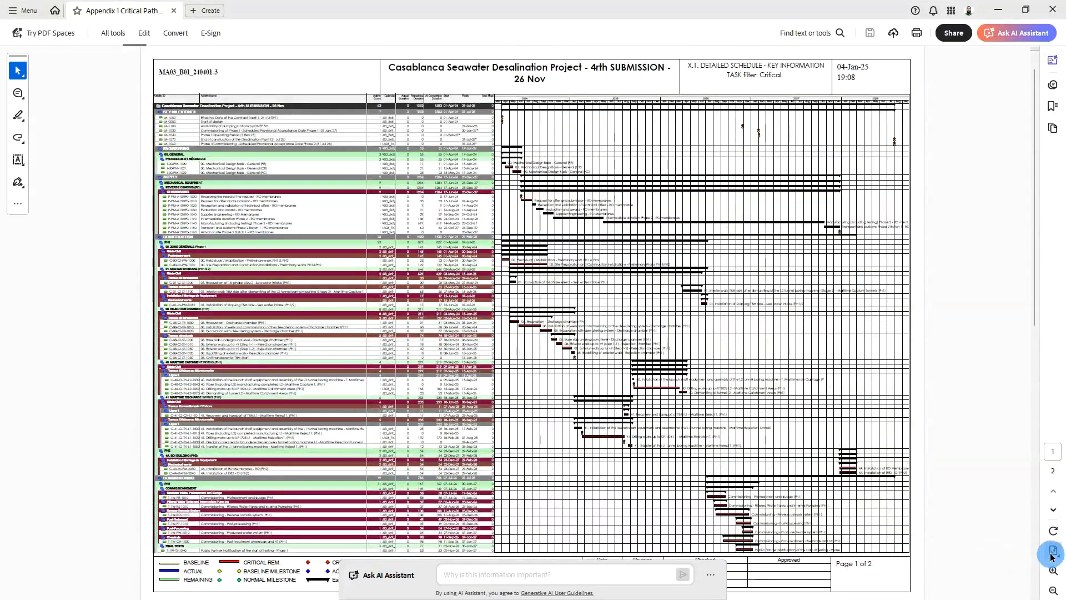
pyautogui.click(1053, 557)
pyautogui.click(950, 566)
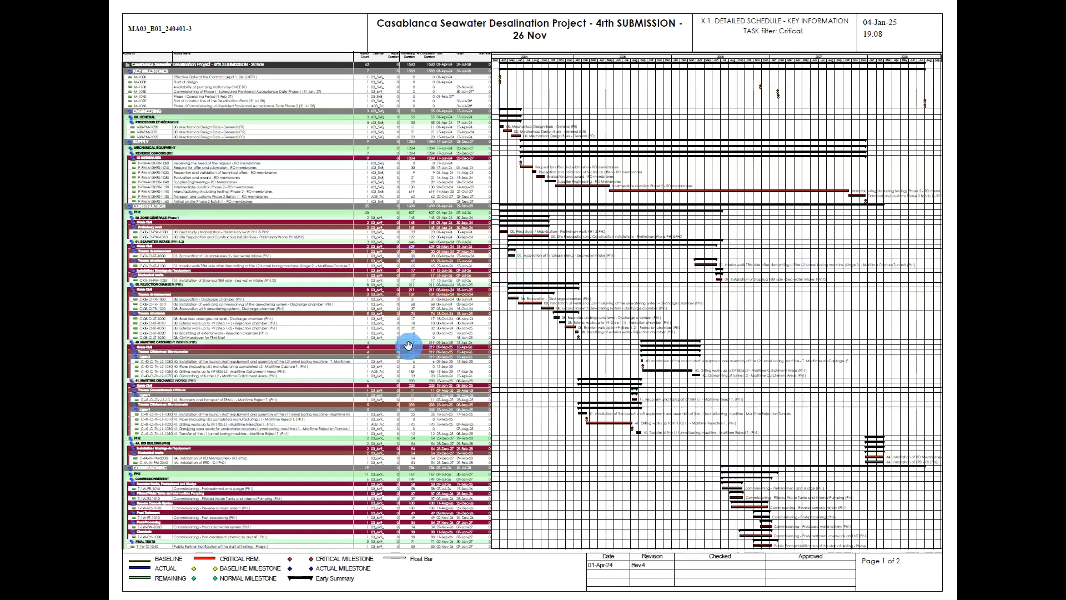
pyautogui.scroll(-1, 409, 345)
pyautogui.scroll(1, 434, 272)
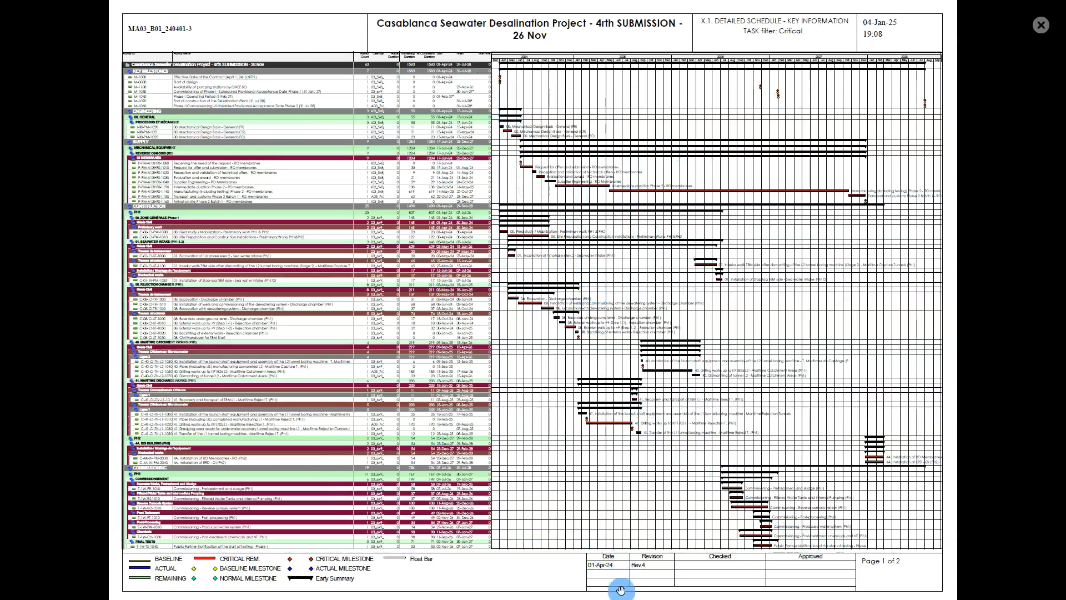
pyautogui.press('Escape')
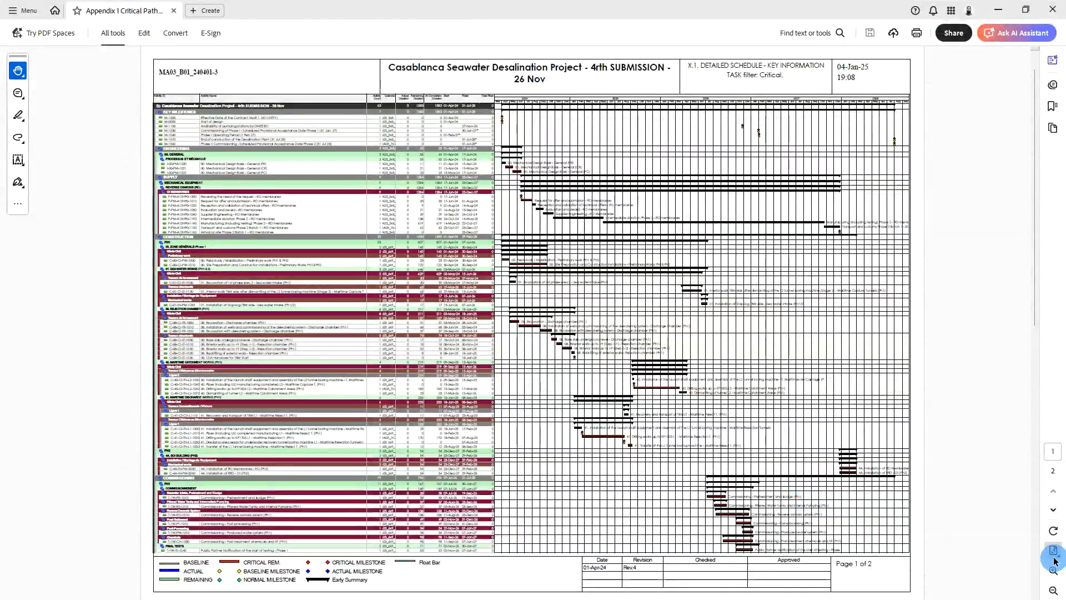
# Show the critical path schedule in reading mode at 150% zoom with its activity table fully in view.
pyautogui.click(1054, 555)
pyautogui.click(972, 563)
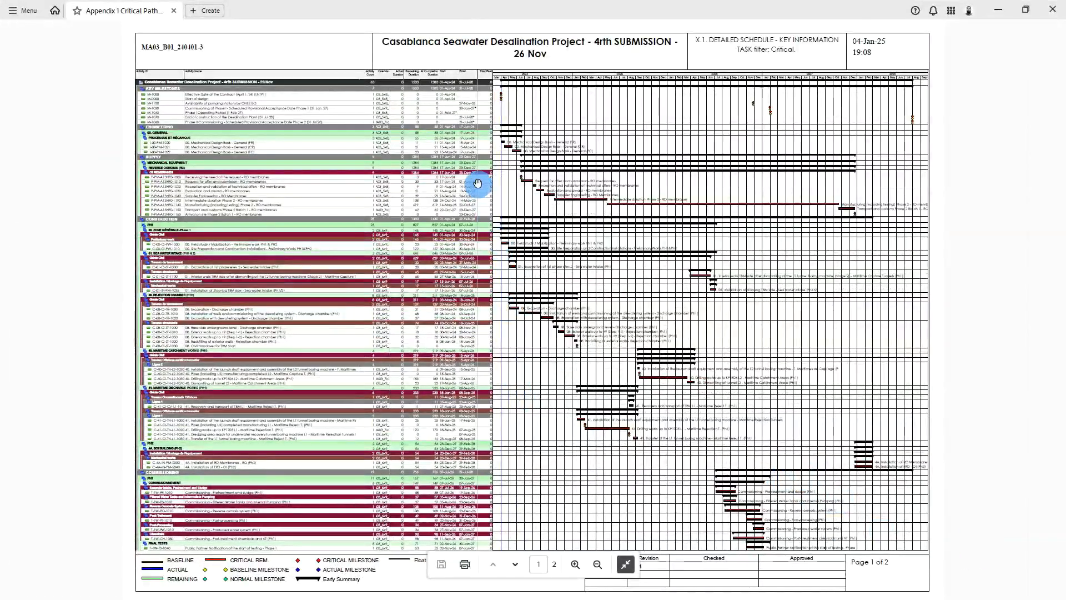
pyautogui.click(576, 565)
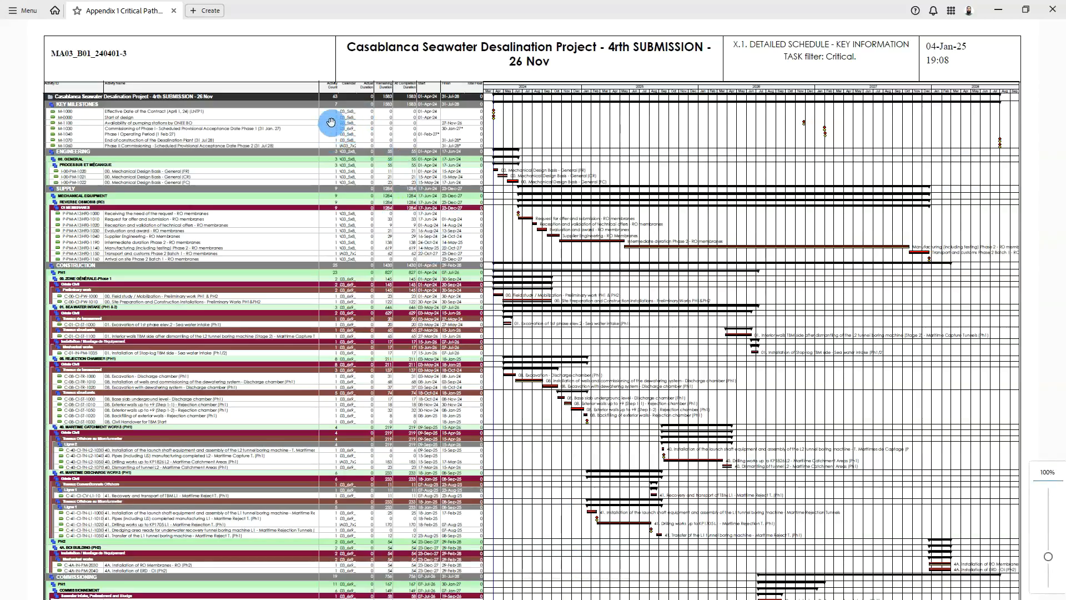
pyautogui.scroll(2, 331, 122)
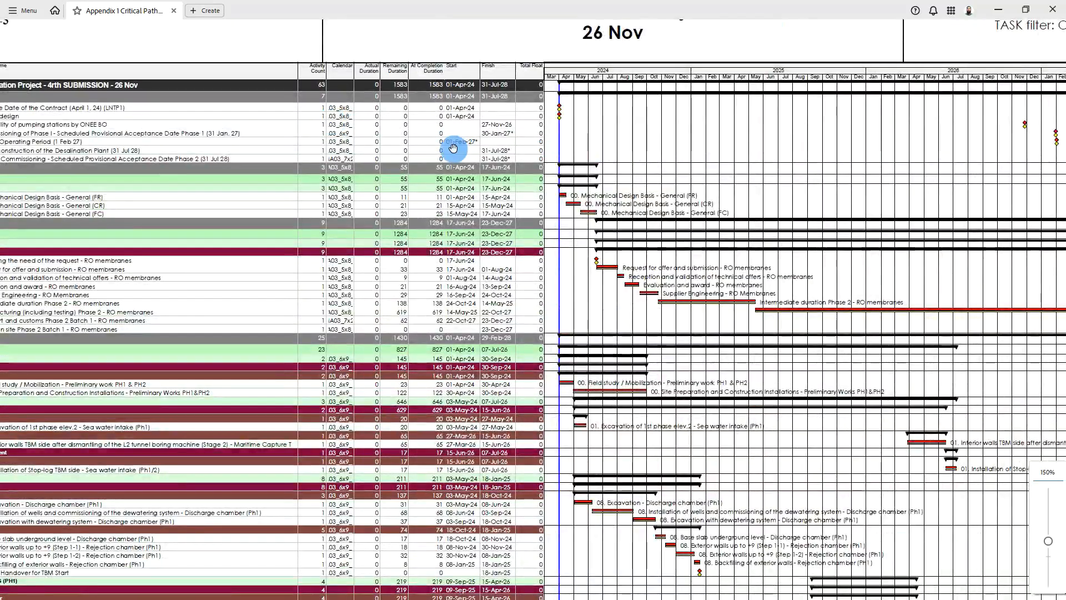
pyautogui.moveTo(454, 148); pyautogui.dragTo(593, 152)
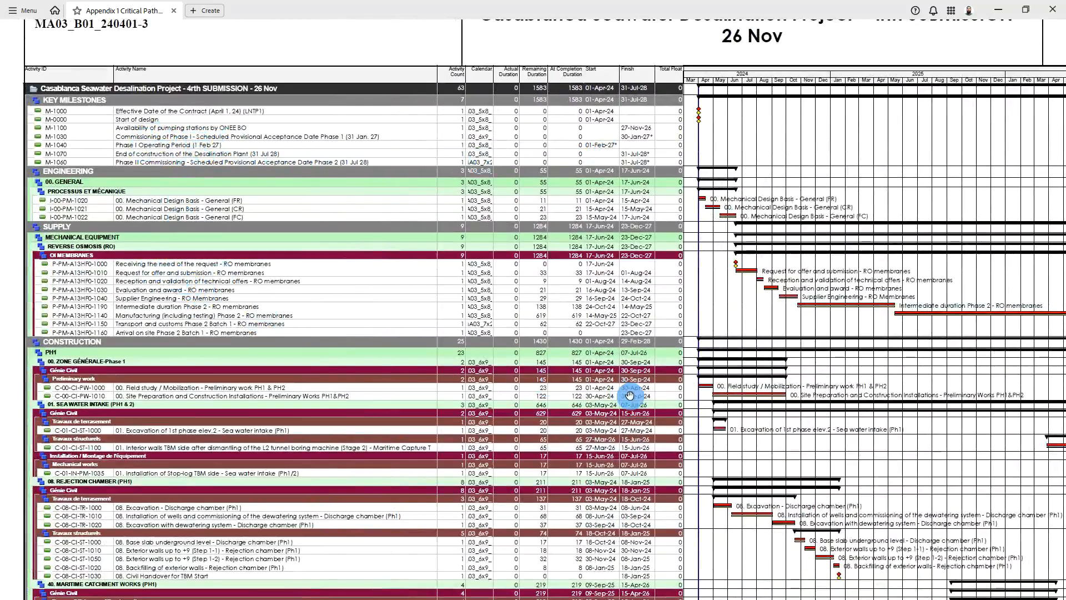
# Review the critical activities from engineering through construction to commissioning, and minimize the PDF window.
pyautogui.scroll(-5, 623, 398)
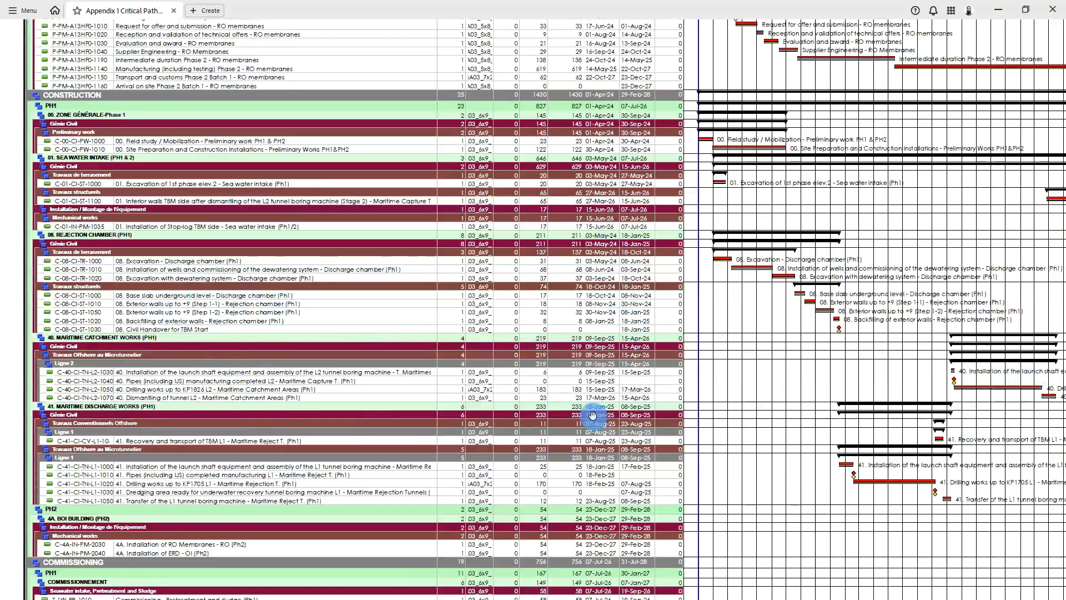
pyautogui.scroll(-1, 476, 368)
pyautogui.scroll(4, 481, 375)
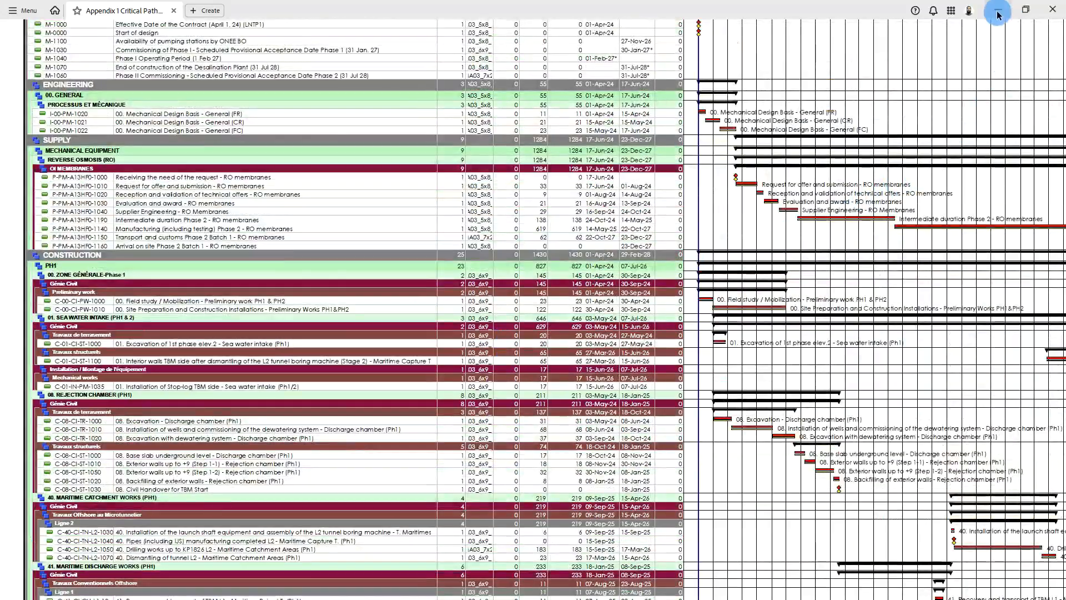
pyautogui.click(997, 15)
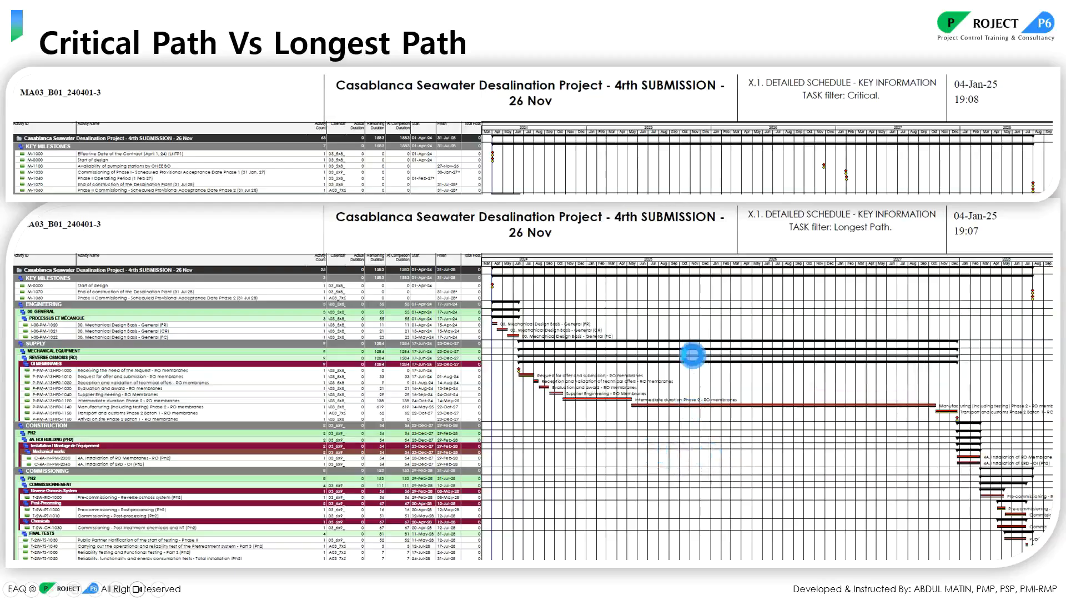
# Open the Appendix 2 Longest Path PDF from the comparison slide, look it over and minimize it.
pyautogui.click(692, 355)
pyautogui.click(582, 369)
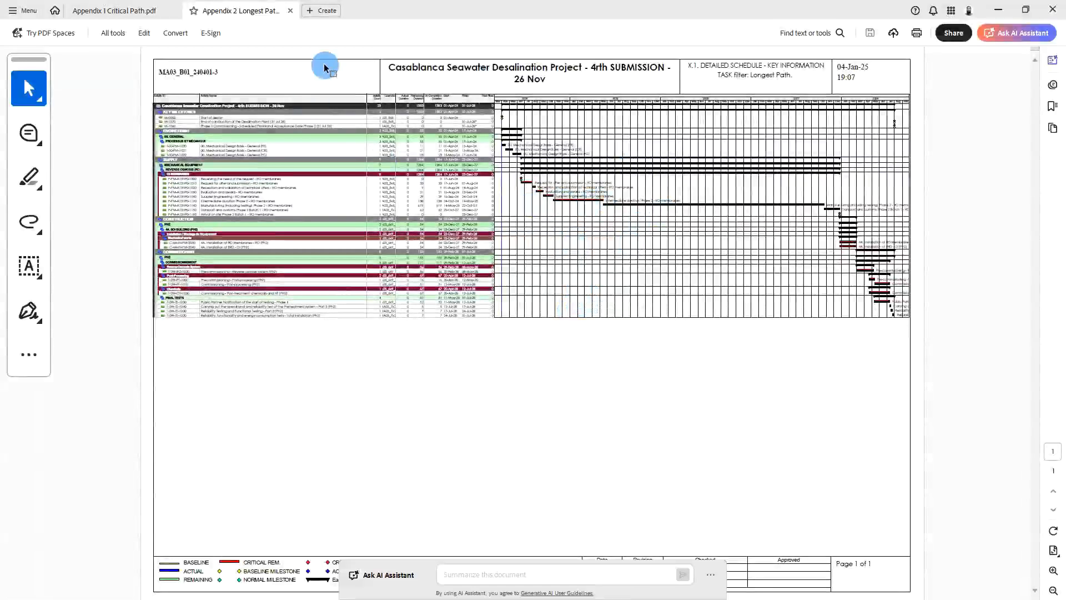
pyautogui.click(998, 10)
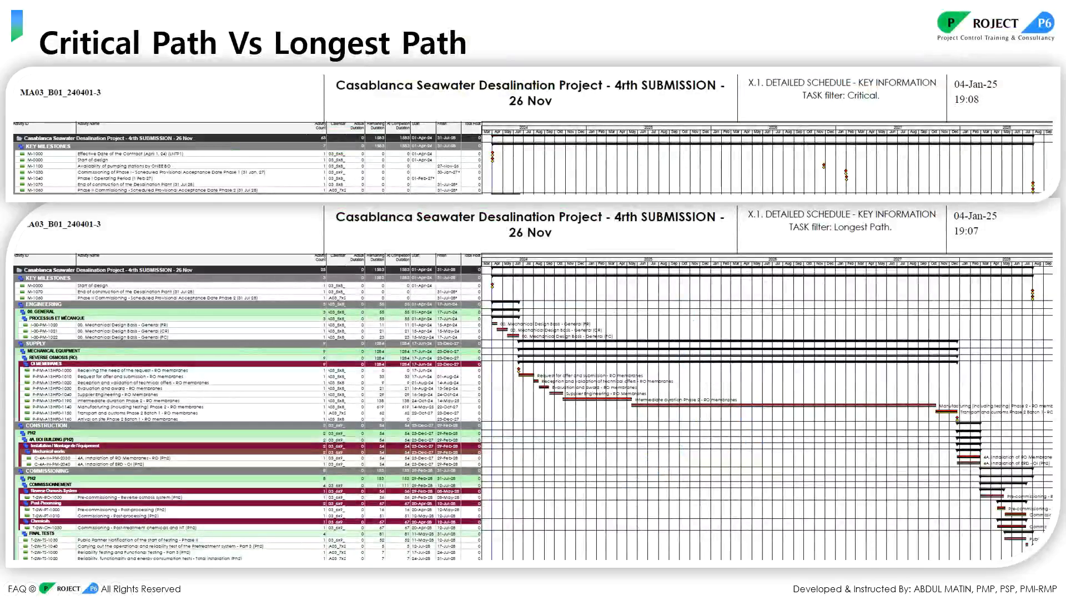
# Switch to Primavera P6, return to the start of the activity list and open the Projects view.
pyautogui.hotkey('alt', 'Tab')
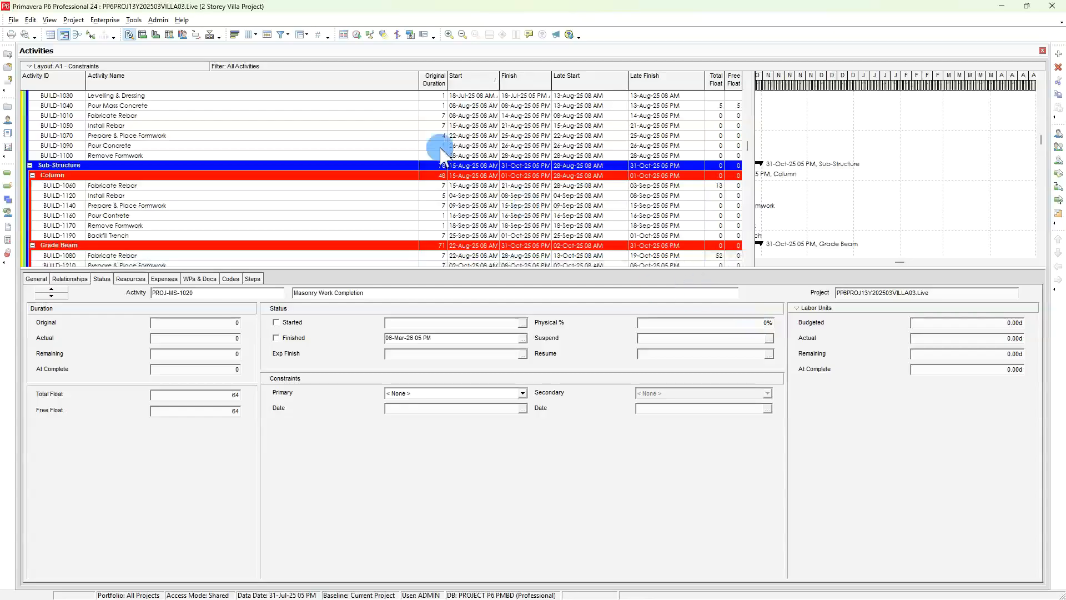
pyautogui.scroll(3, 333, 159)
pyautogui.scroll(3, 326, 161)
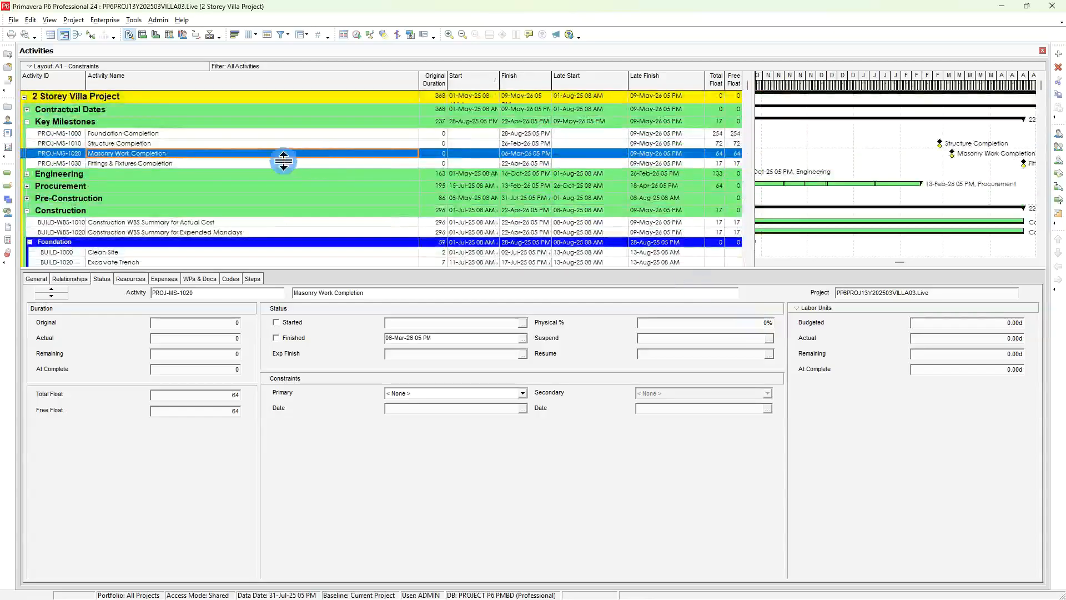
pyautogui.click(99, 24)
pyautogui.click(112, 30)
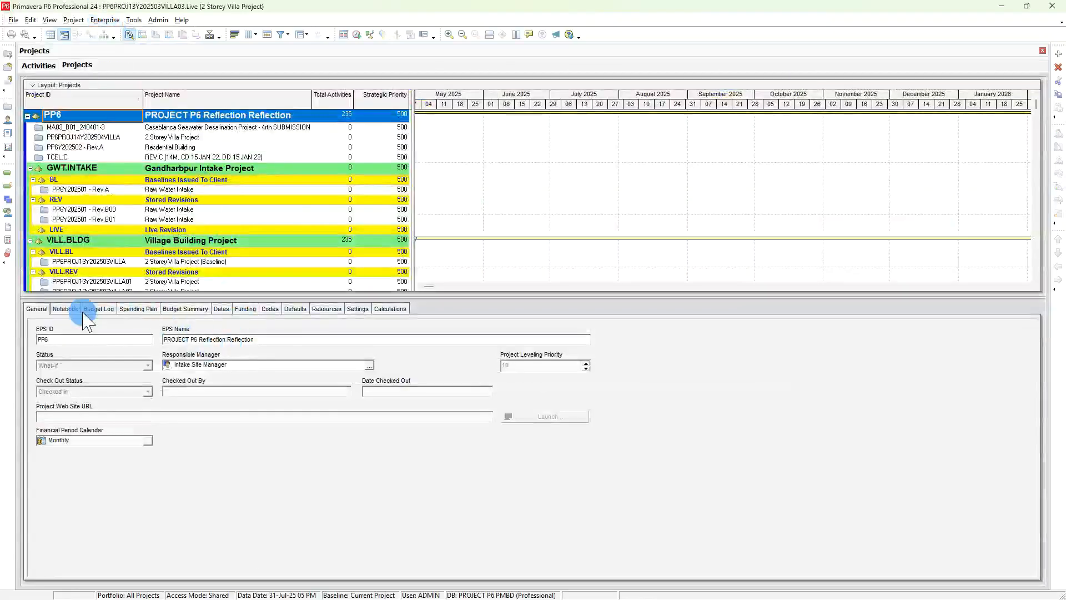
# Inspect the critical activity definition in the settings of the live project PP6PROJ13Y202503VILLA03.Live.
pyautogui.click(357, 309)
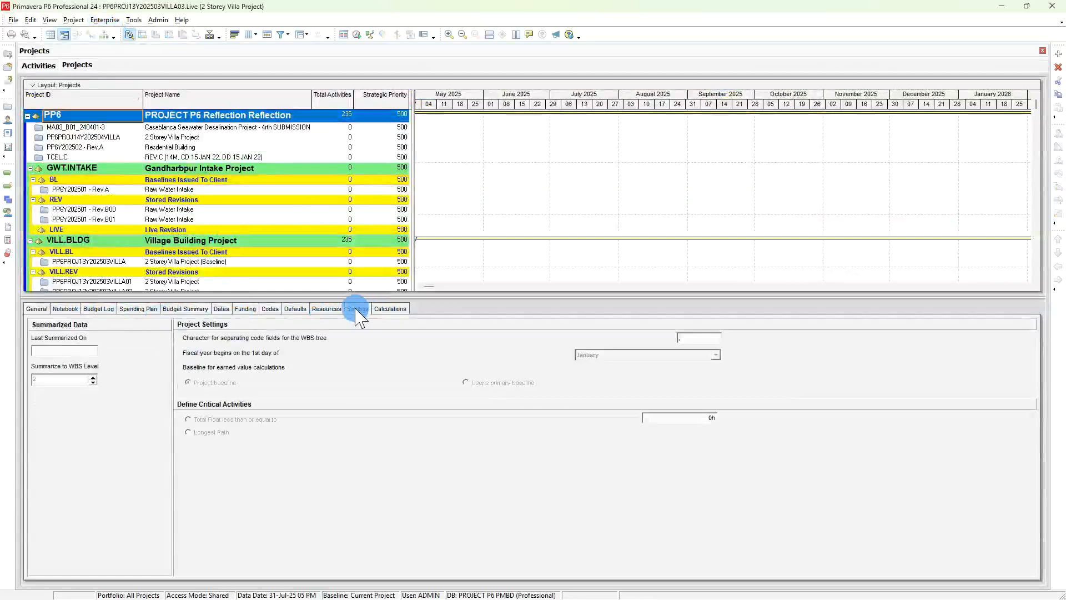
pyautogui.scroll(-1, 137, 218)
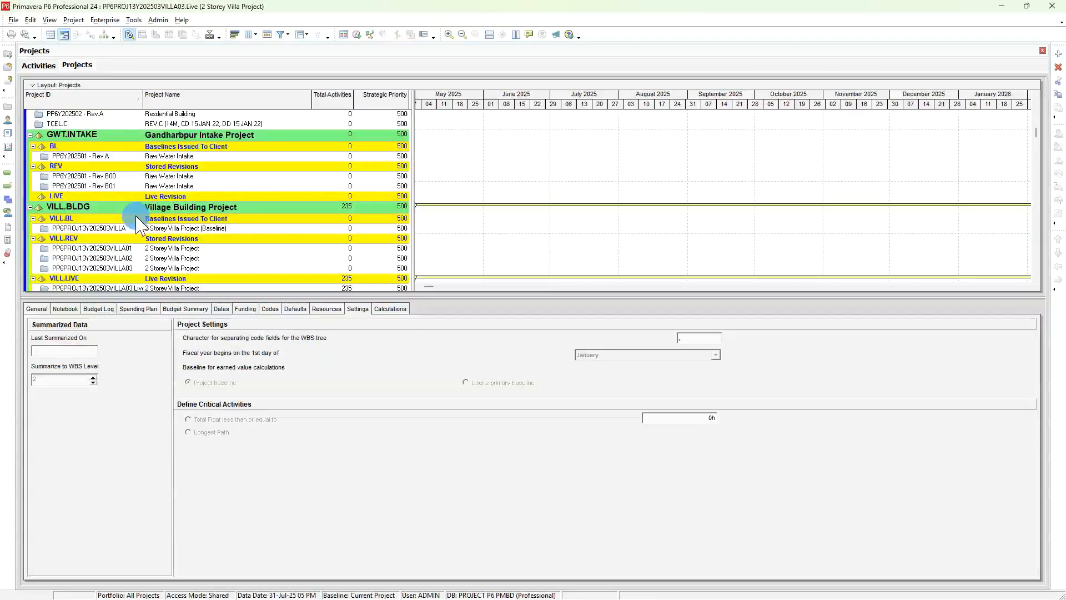
pyautogui.scroll(-1, 135, 255)
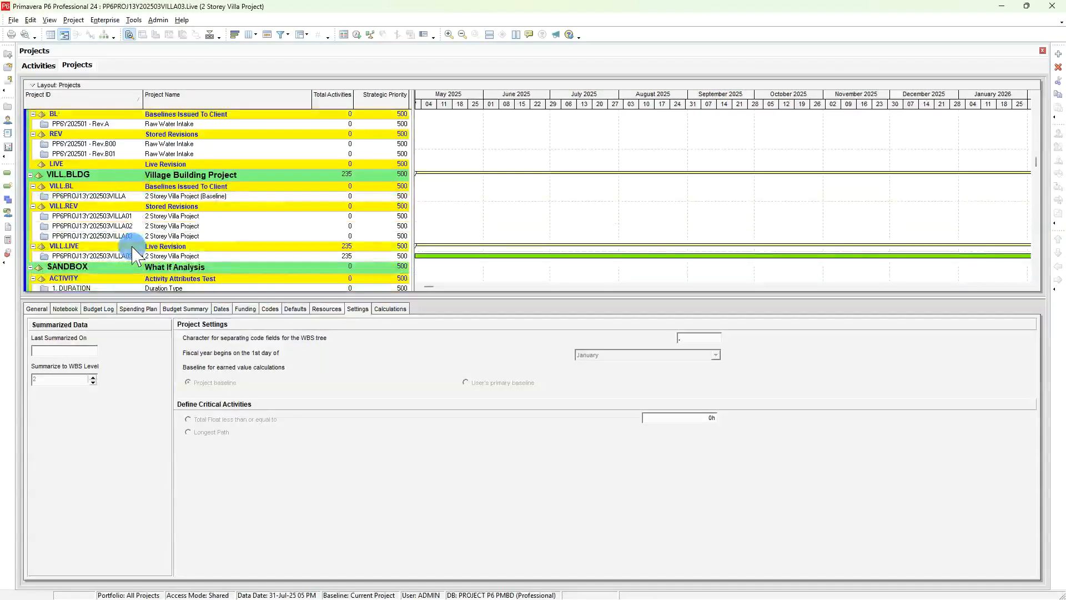
pyautogui.click(104, 256)
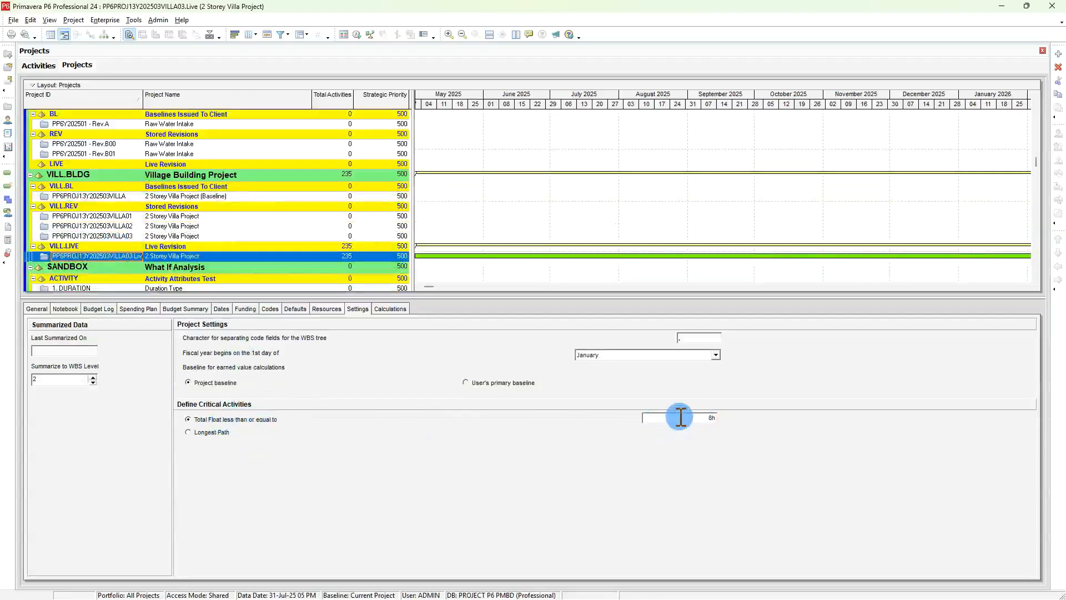
# Return to the Activities view, locate the default Critical and Longest Path filters, and cancel the filter selection.
pyautogui.click(285, 34)
pyautogui.click(247, 164)
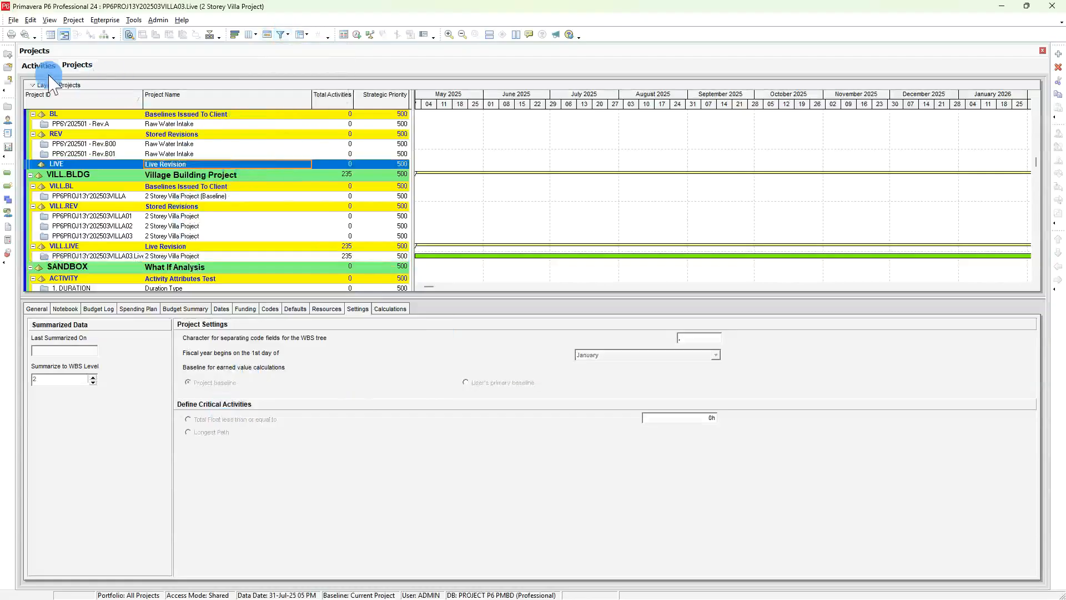
pyautogui.click(285, 35)
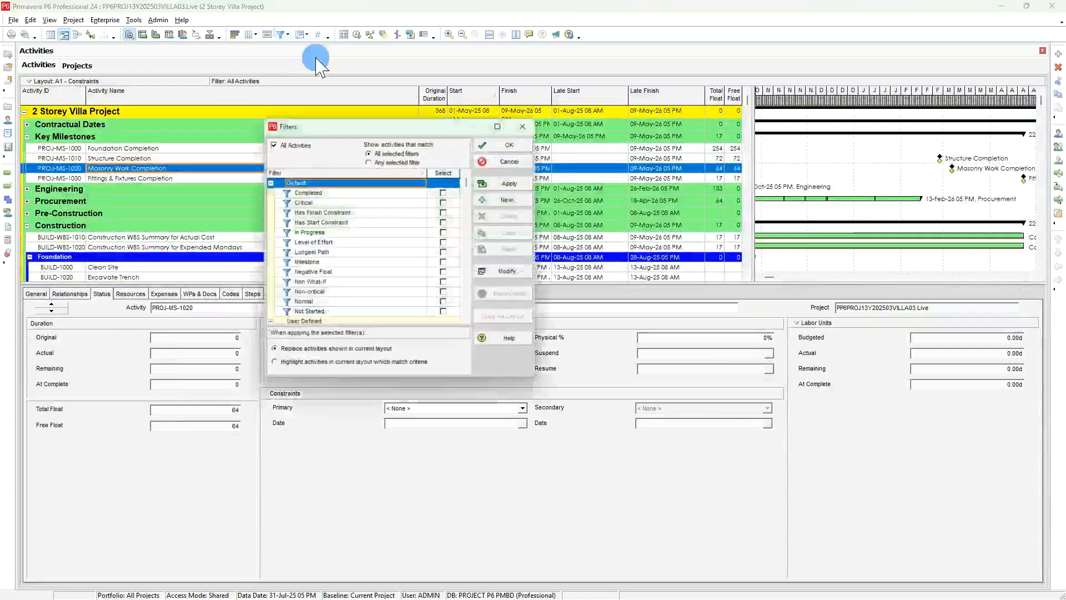
pyautogui.click(320, 203)
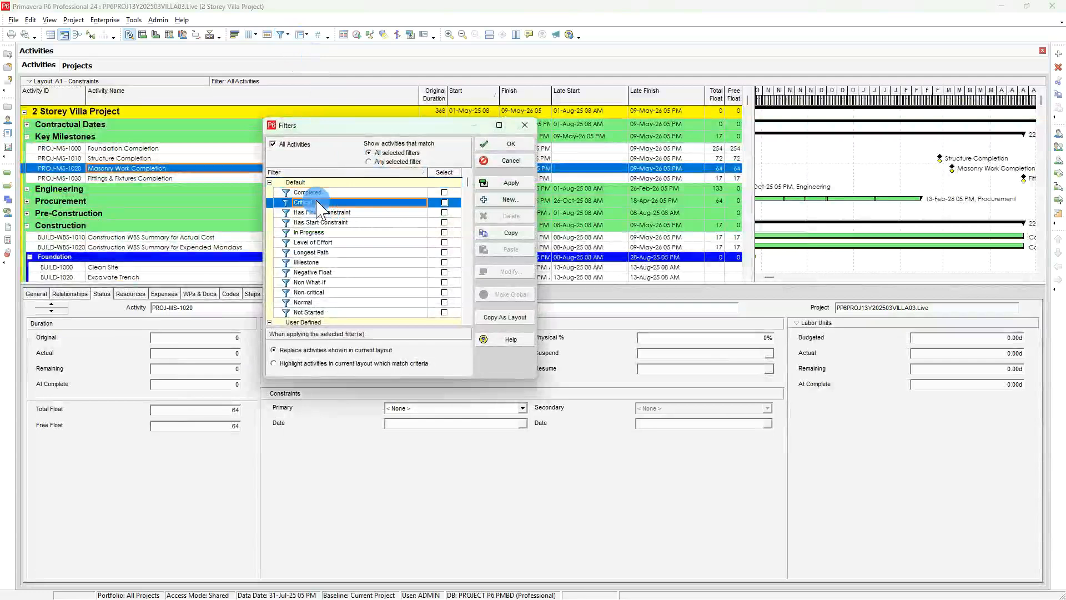
pyautogui.click(434, 198)
pyautogui.scroll(-1, 319, 250)
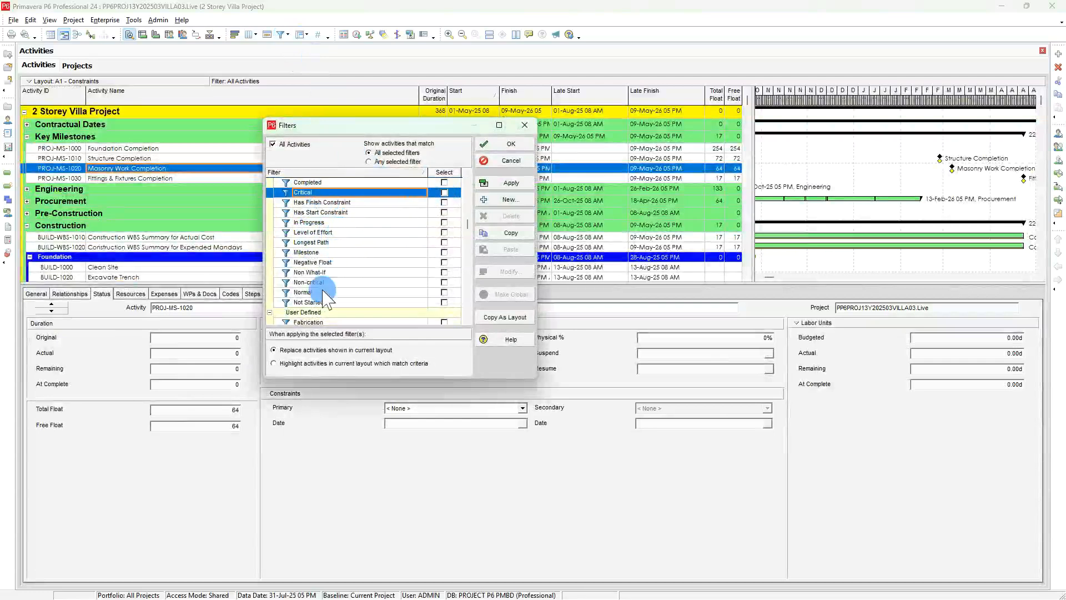
pyautogui.click(328, 243)
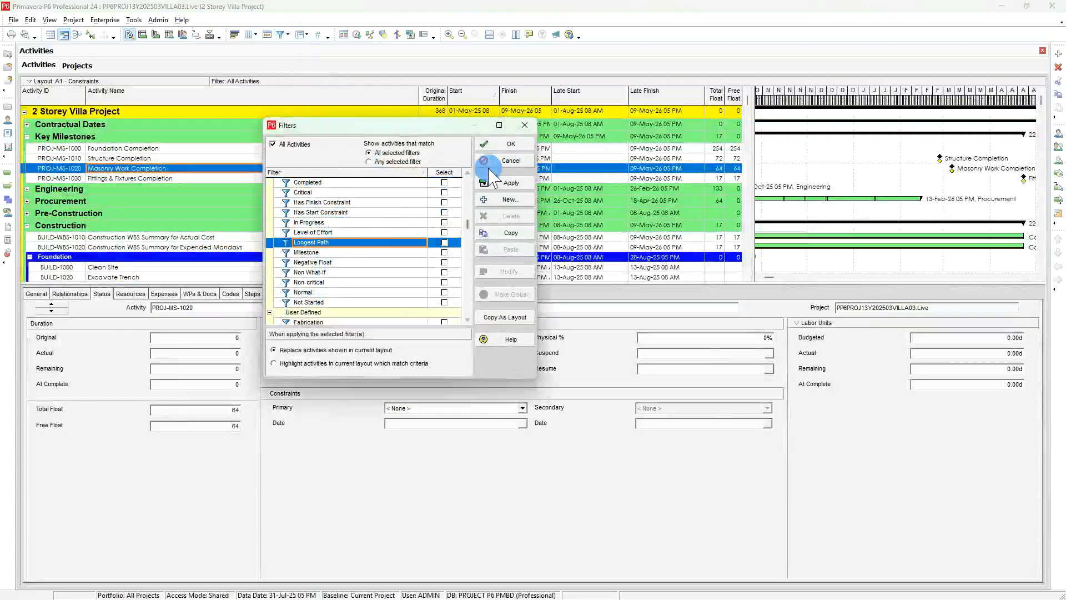
pyautogui.click(506, 162)
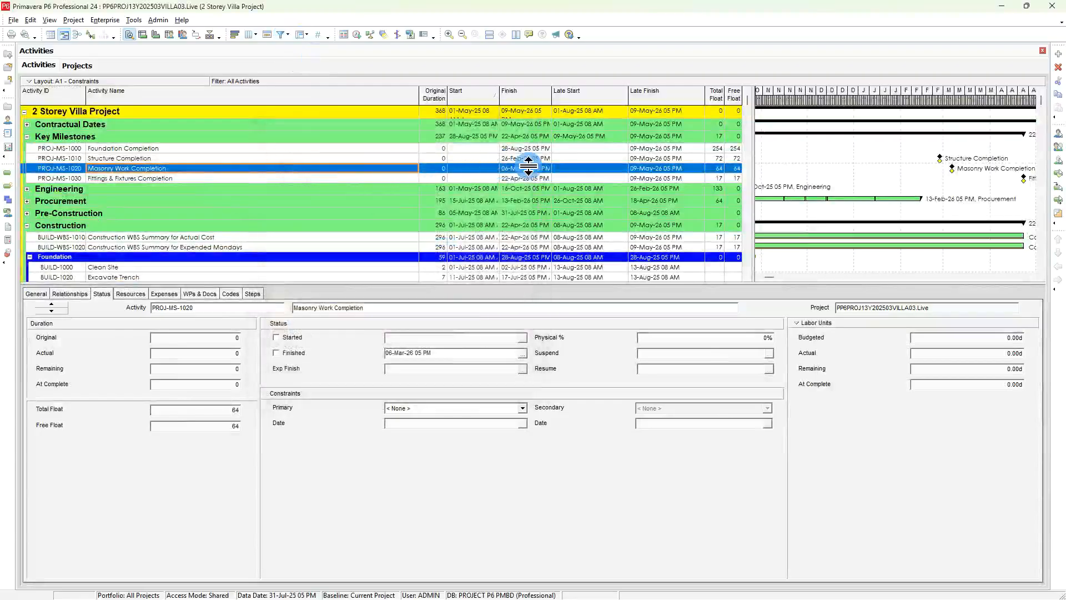
# Give the Masonry Work Completion milestone a primary Finish On or Before constraint of 06-Mar-26 05 PM and reschedule the project.
pyautogui.click(395, 409)
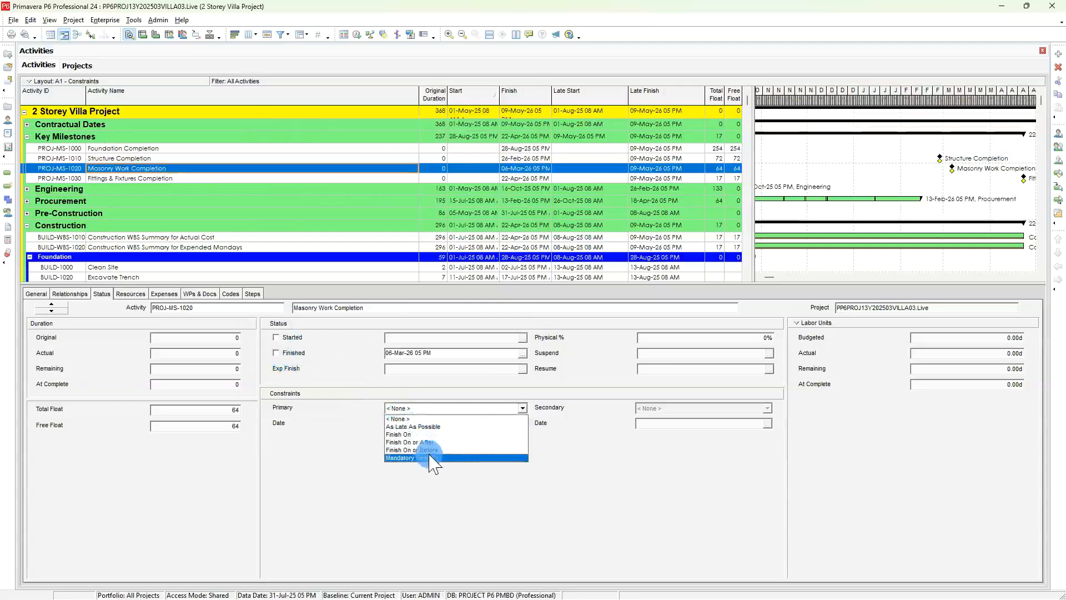
pyautogui.click(422, 450)
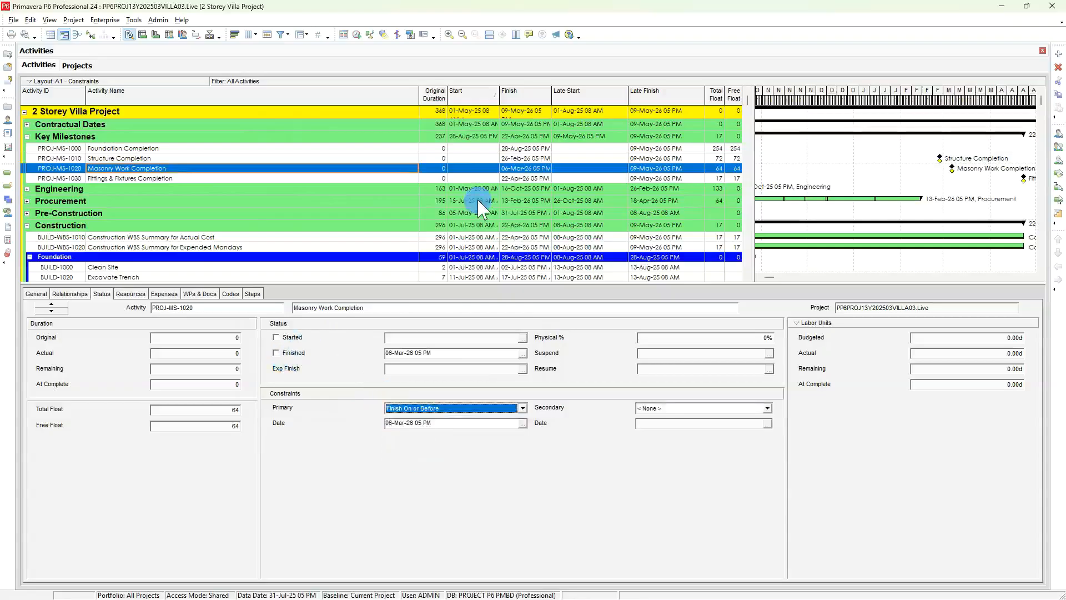
pyautogui.press('F9')
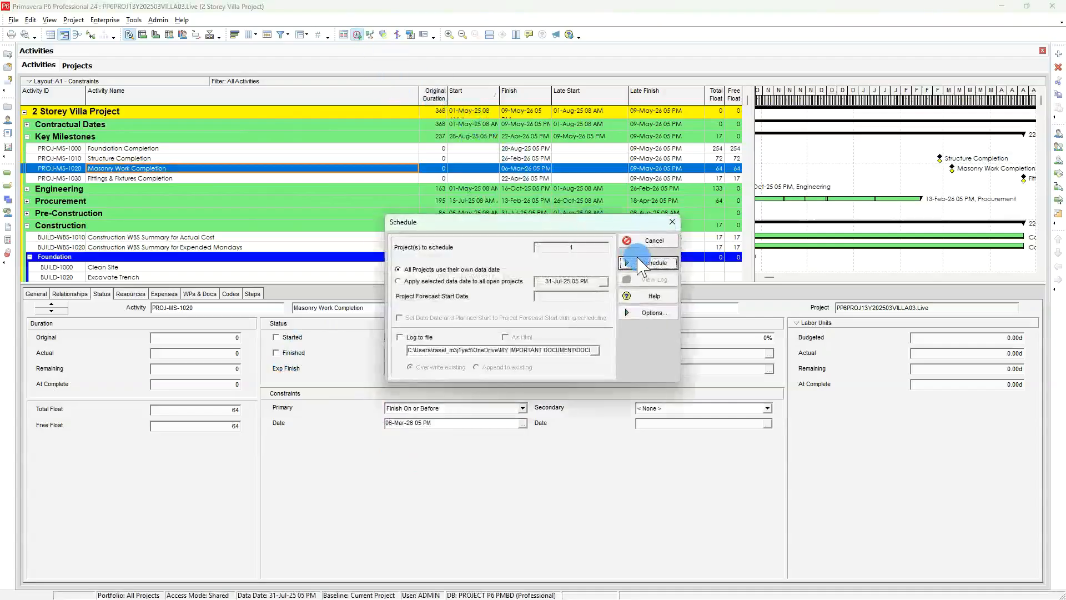
pyautogui.click(638, 238)
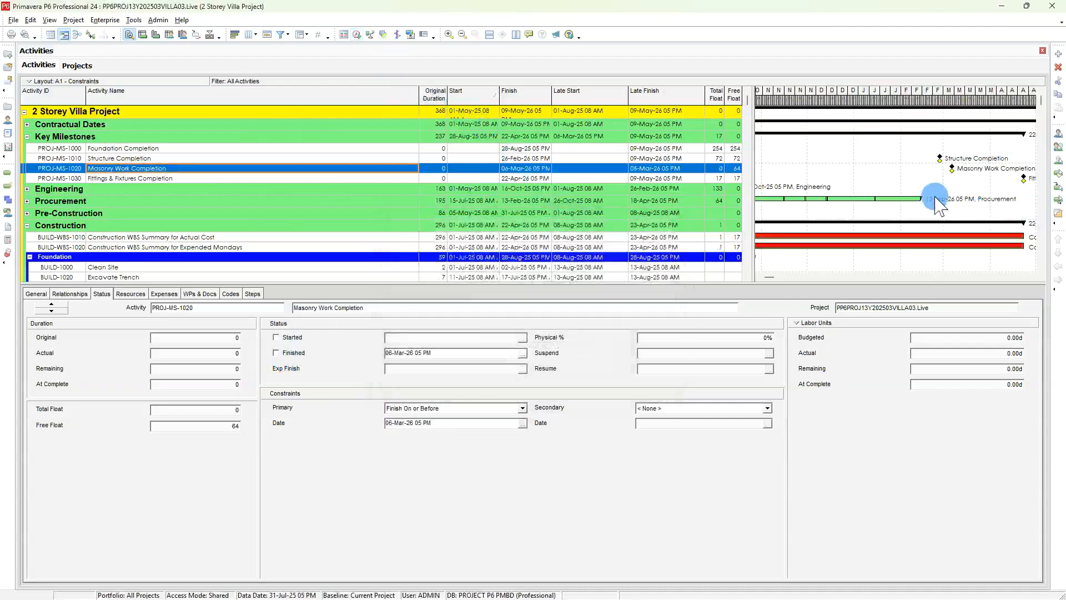
# Apply the default Critical filter to the activity list and review the filtered activities, including the Masonry roof group.
pyautogui.scroll(-15, 937, 204)
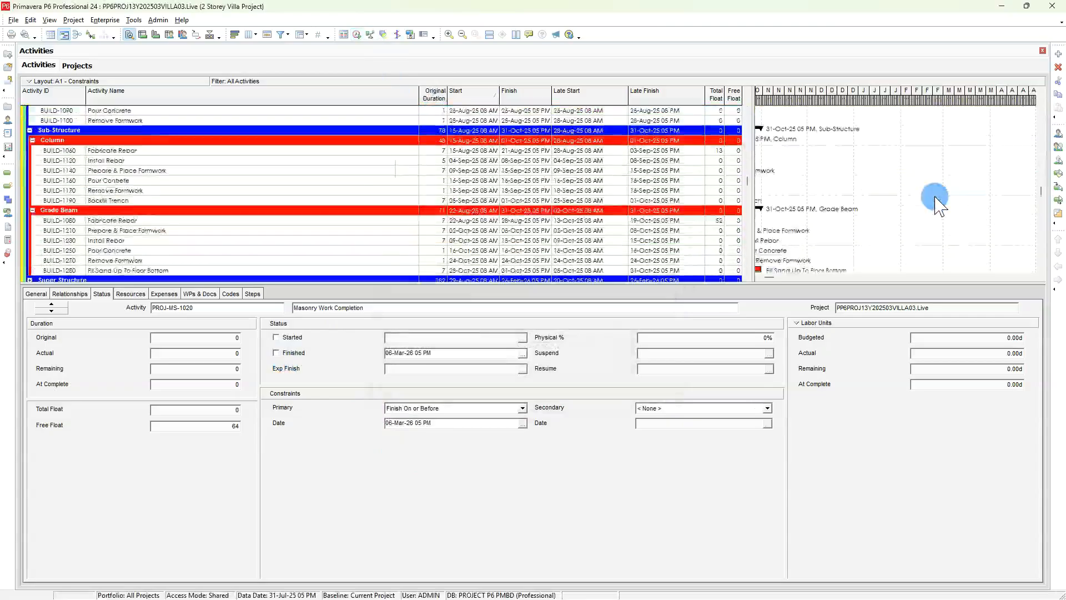
pyautogui.scroll(-5, 937, 205)
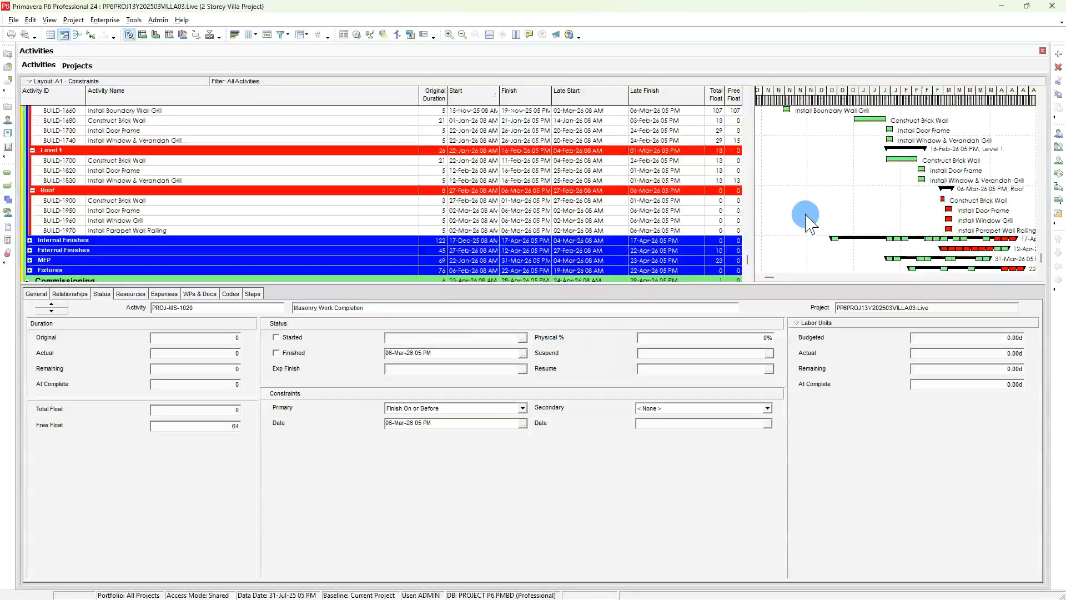
pyautogui.click(281, 34)
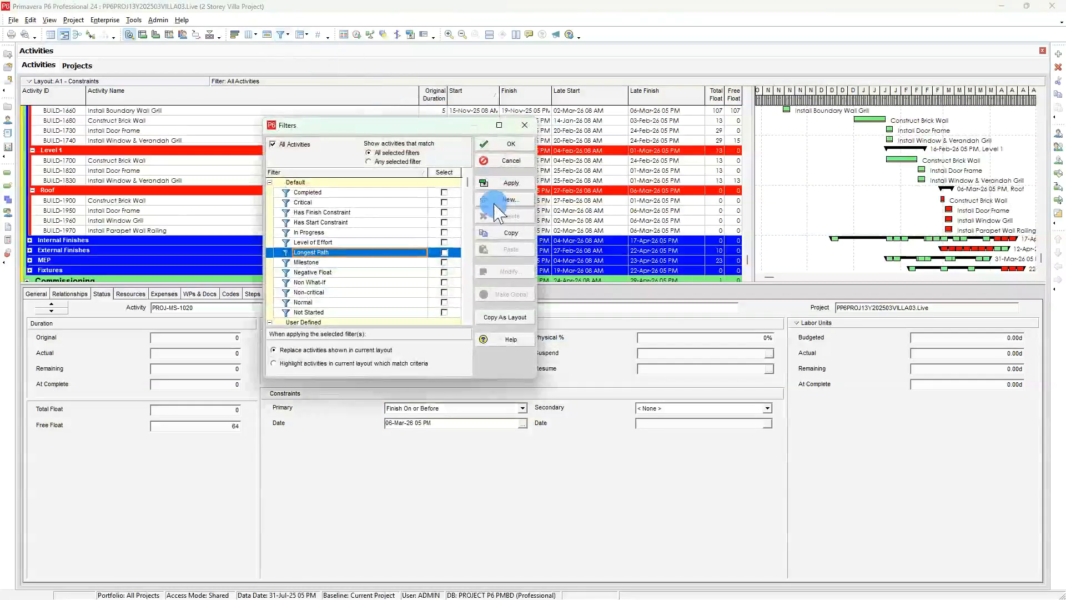
pyautogui.click(444, 202)
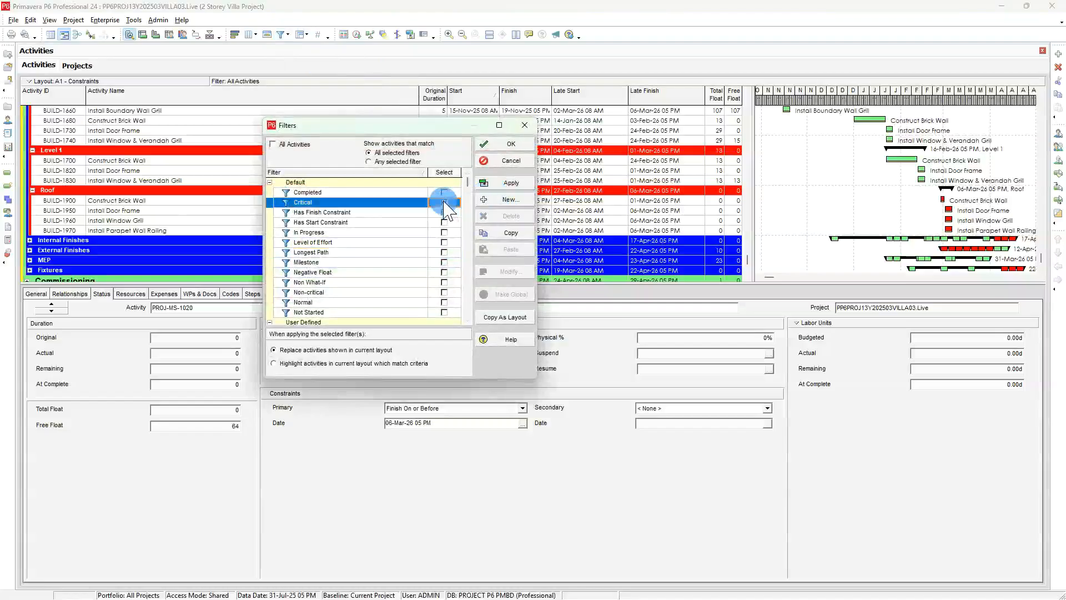
pyautogui.click(505, 183)
pyautogui.click(508, 145)
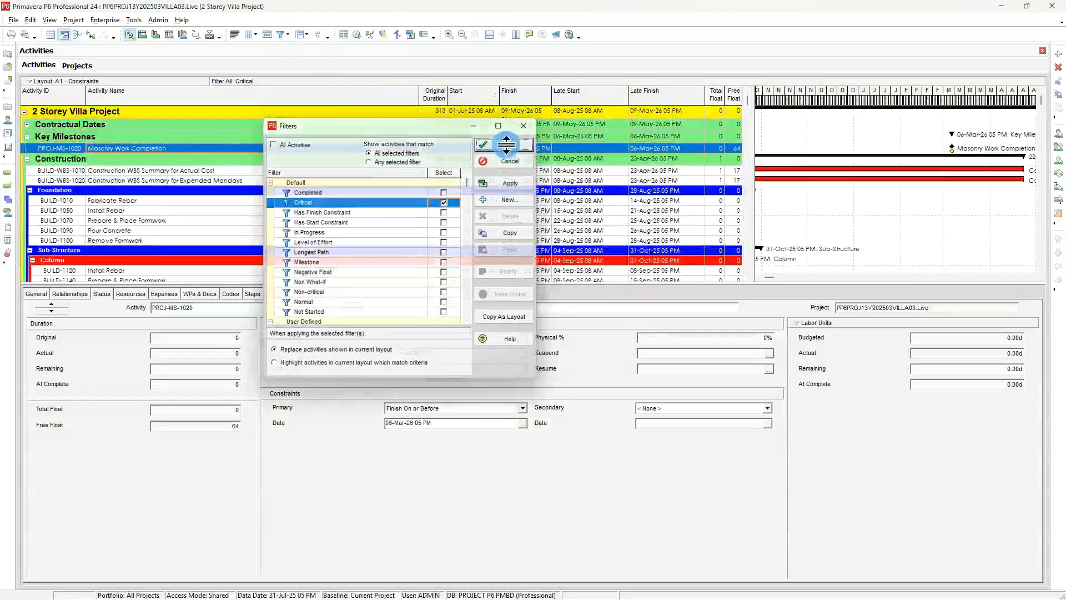
pyautogui.scroll(-6, 970, 192)
pyautogui.scroll(-1, 970, 194)
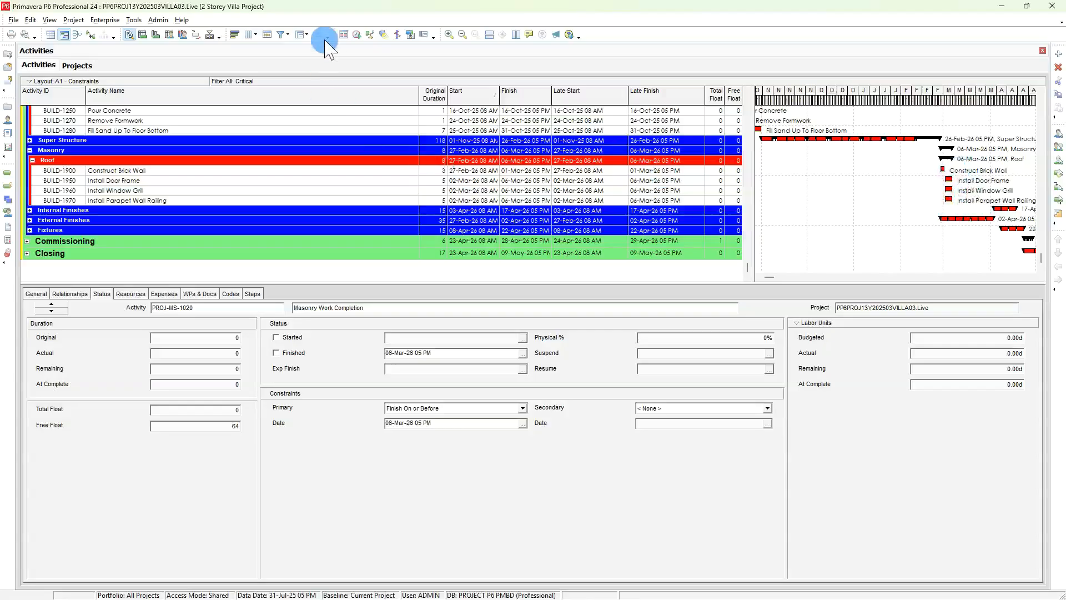
pyautogui.scroll(2, 369, 136)
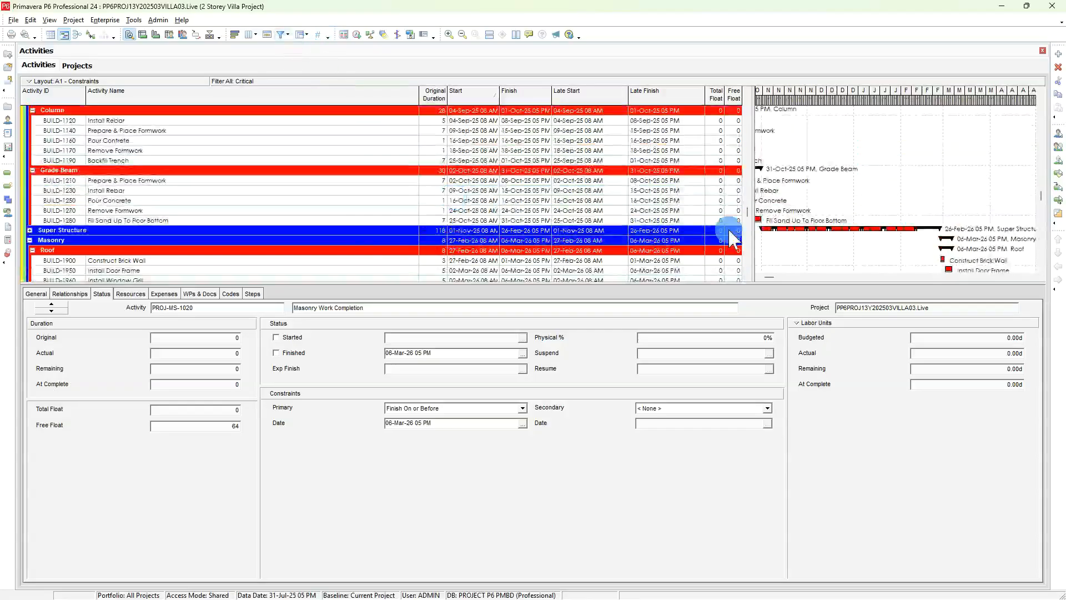
pyautogui.scroll(-1, 869, 236)
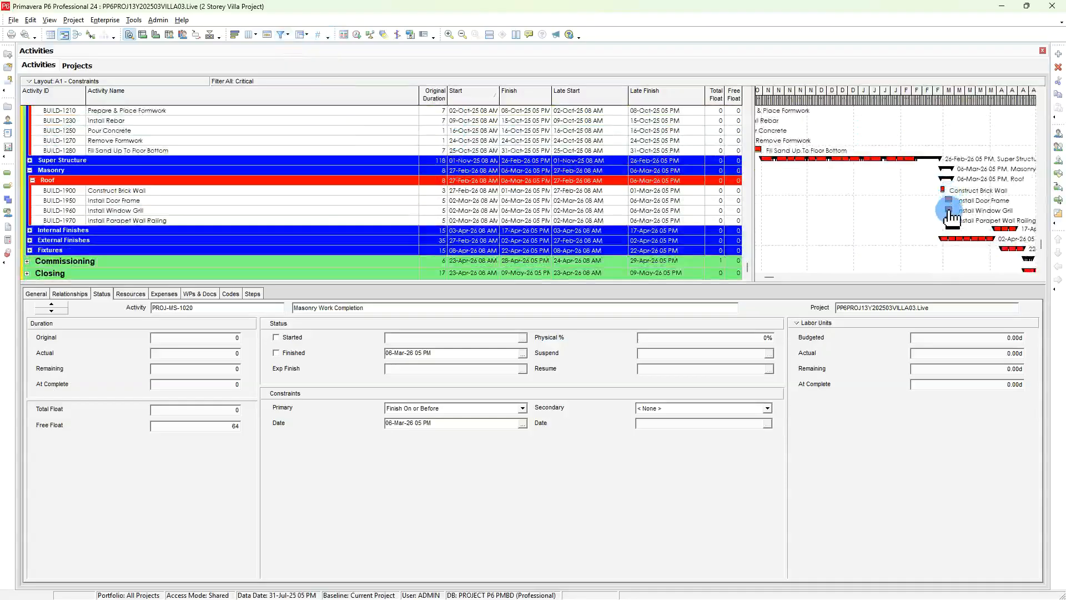
pyautogui.scroll(10, 441, 185)
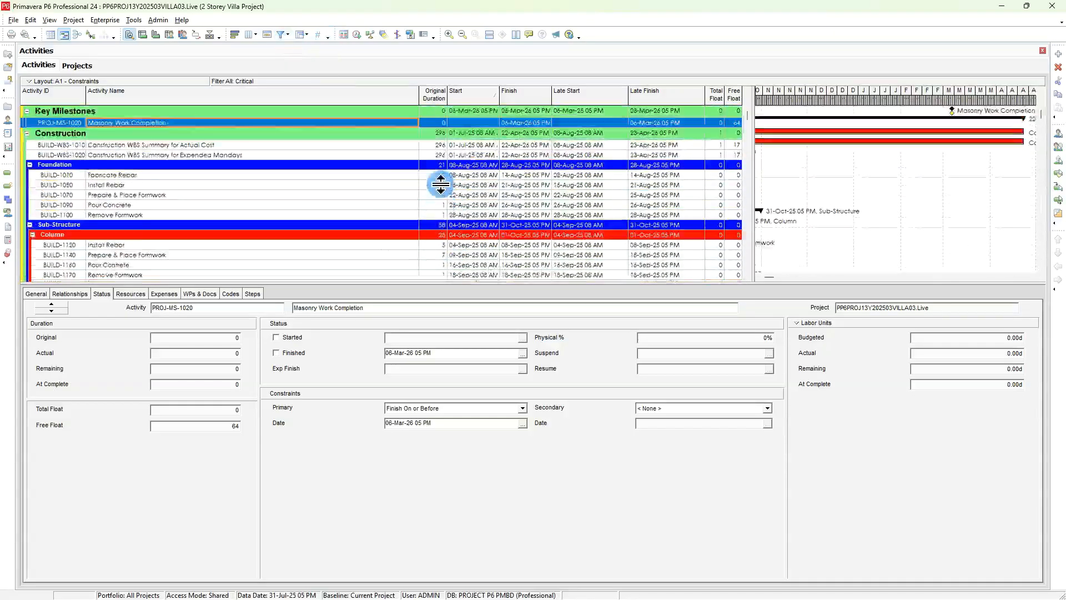
pyautogui.scroll(1, 441, 185)
# Add the Activity Count column from Number of Activities directly after Activity Name in the activity table.
pyautogui.rightClick(381, 137)
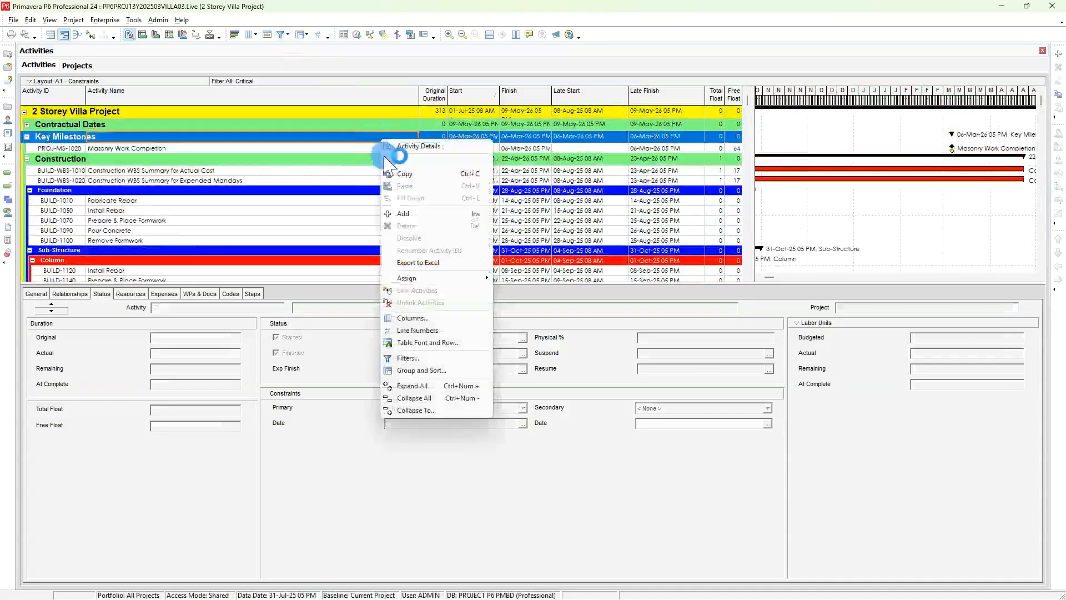
pyautogui.click(414, 317)
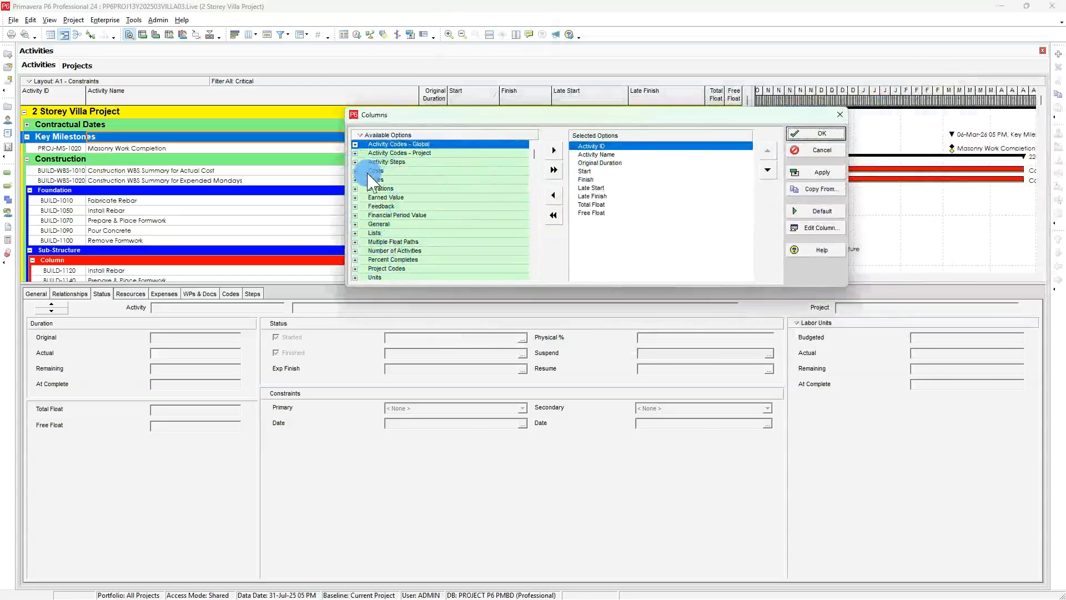
pyautogui.scroll(-1, 367, 183)
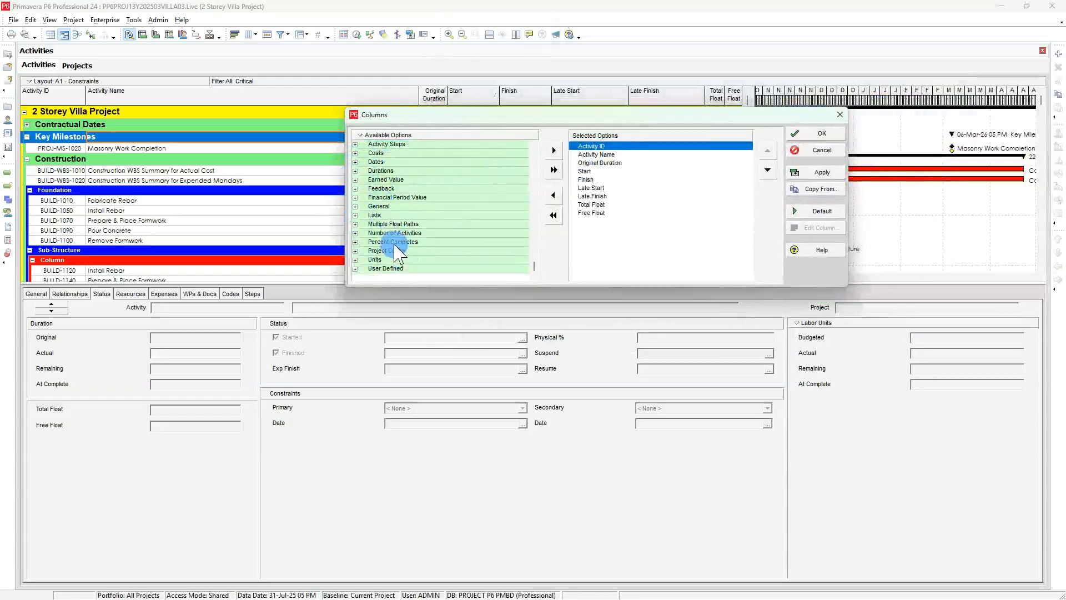
pyautogui.click(354, 233)
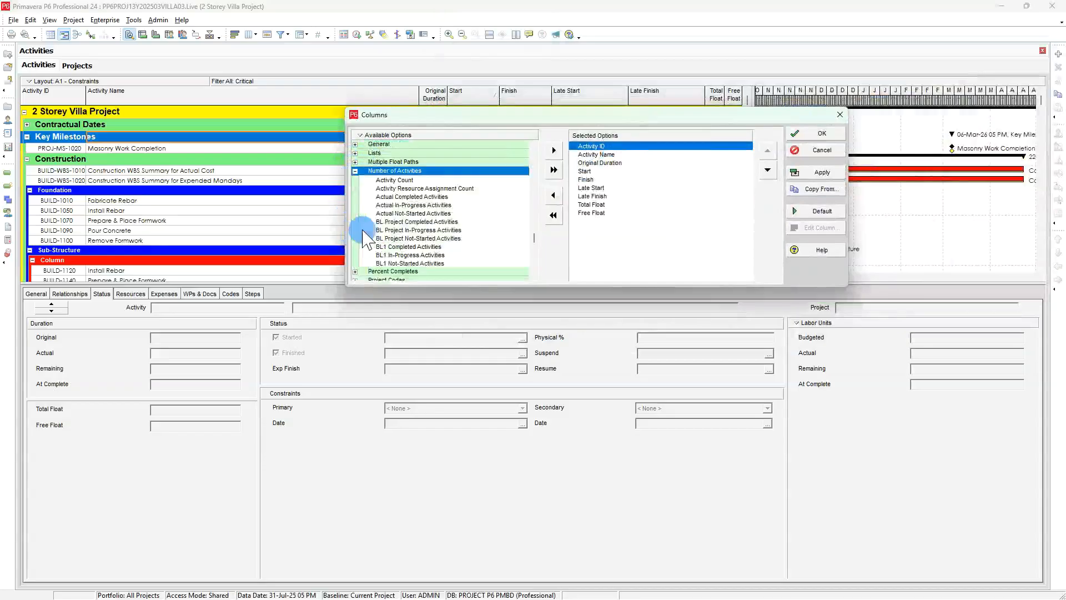
pyautogui.click(393, 180)
pyautogui.click(593, 155)
pyautogui.click(553, 150)
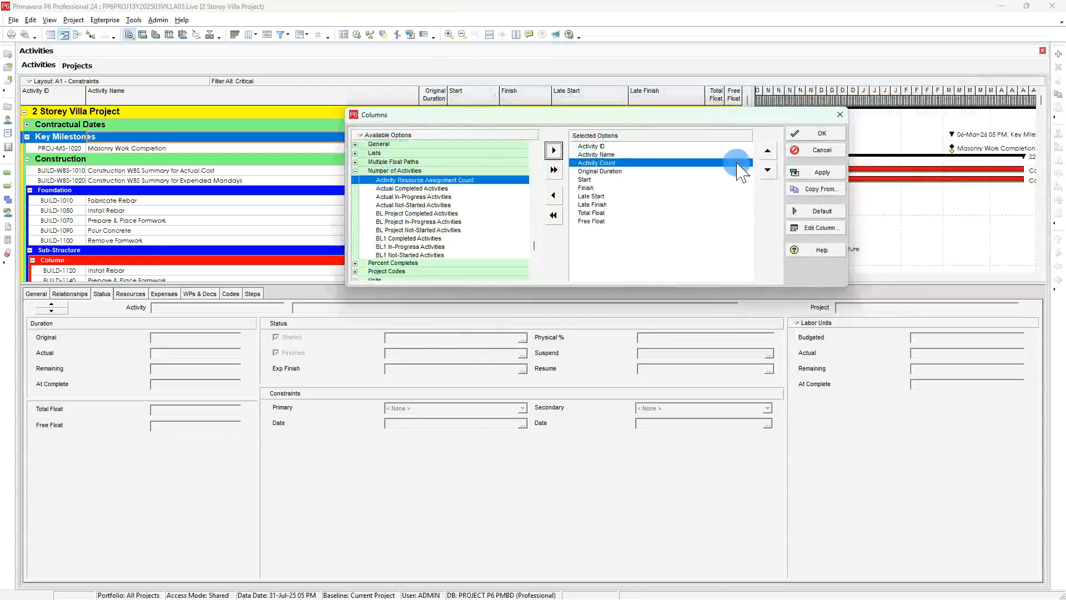
pyautogui.click(817, 173)
pyautogui.click(821, 134)
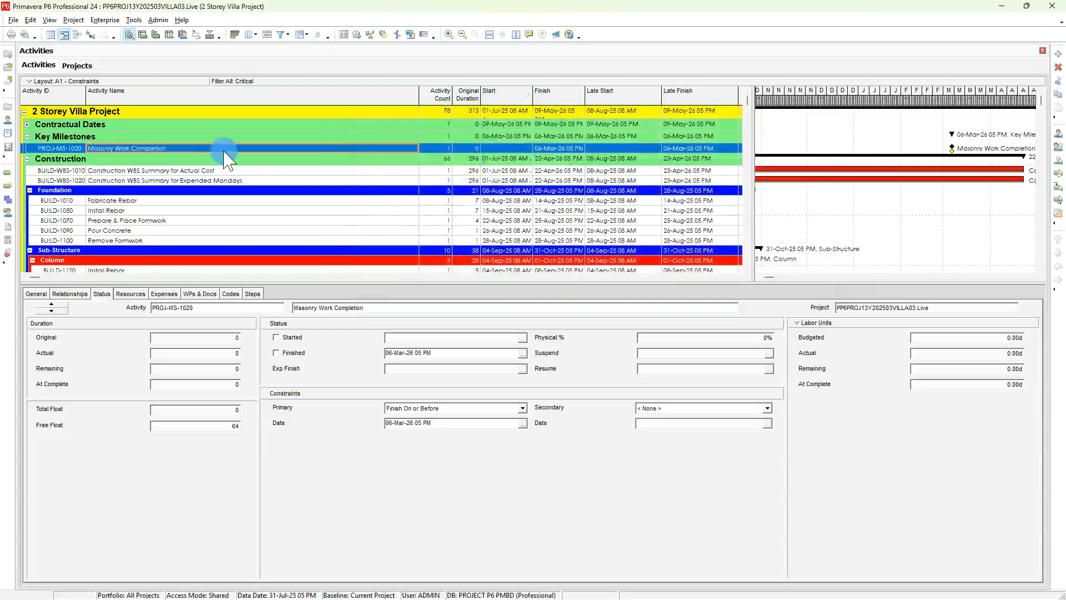
# Review the critical activities and their counts, and replace the filter with the default Longest Path filter for comparison.
pyautogui.scroll(-5, 947, 231)
pyautogui.scroll(-2, 949, 233)
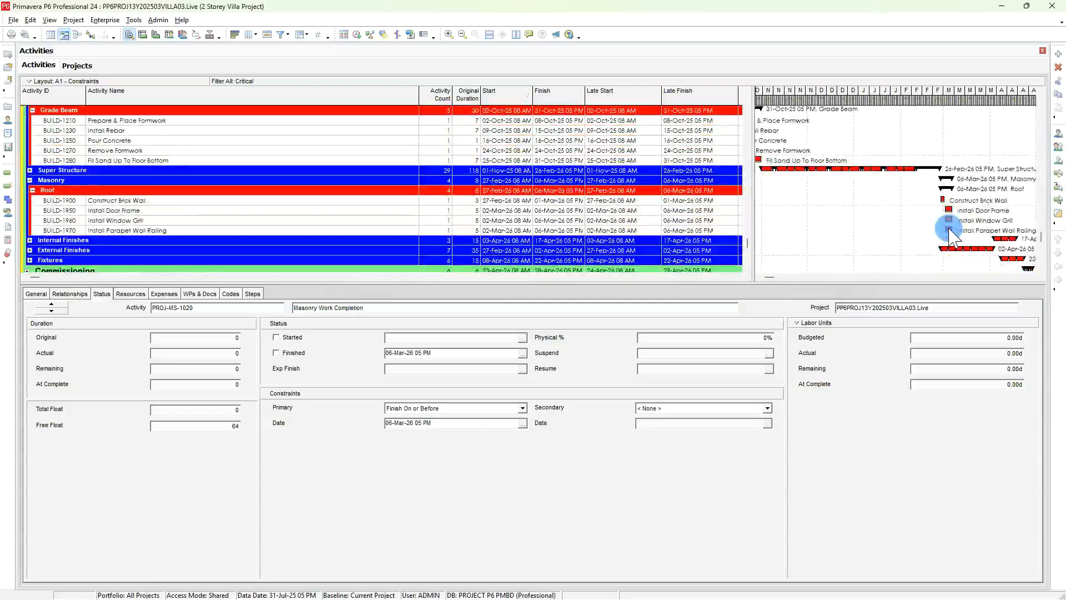
pyautogui.scroll(7, 821, 214)
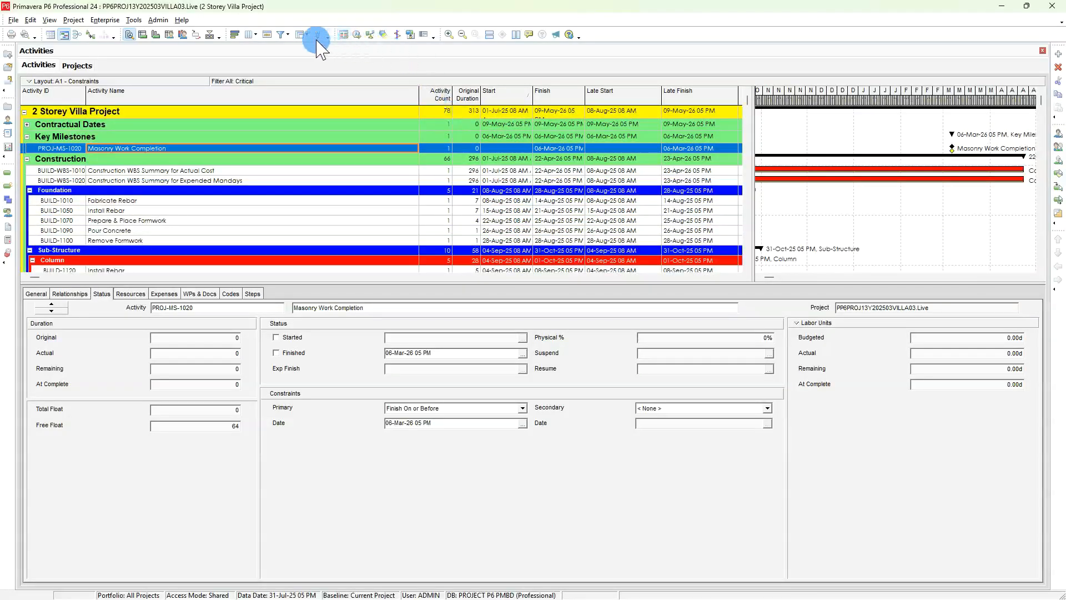
pyautogui.click(281, 34)
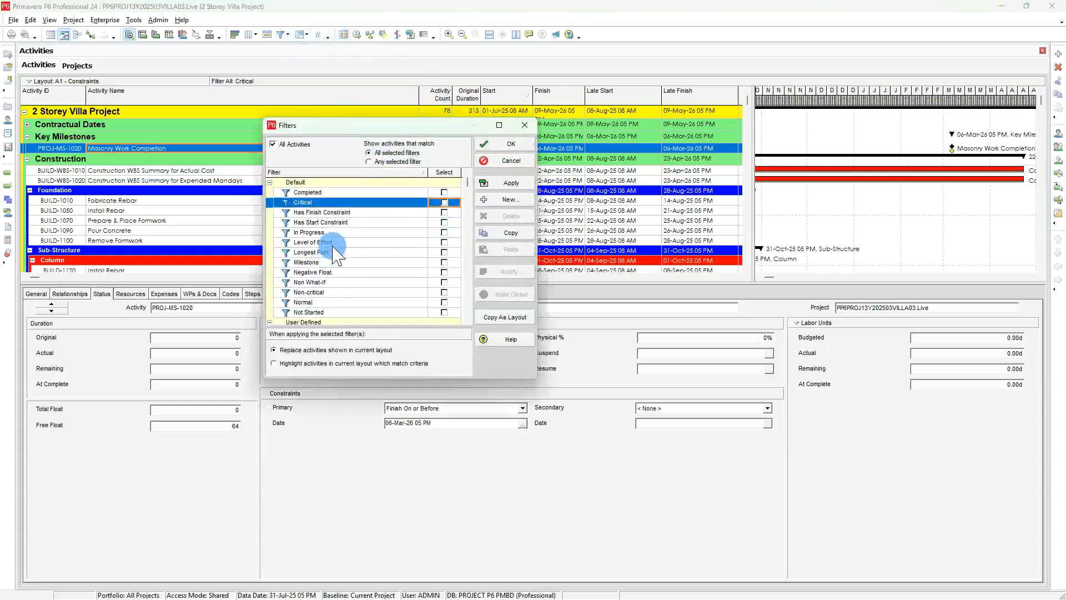
pyautogui.click(444, 252)
pyautogui.click(509, 183)
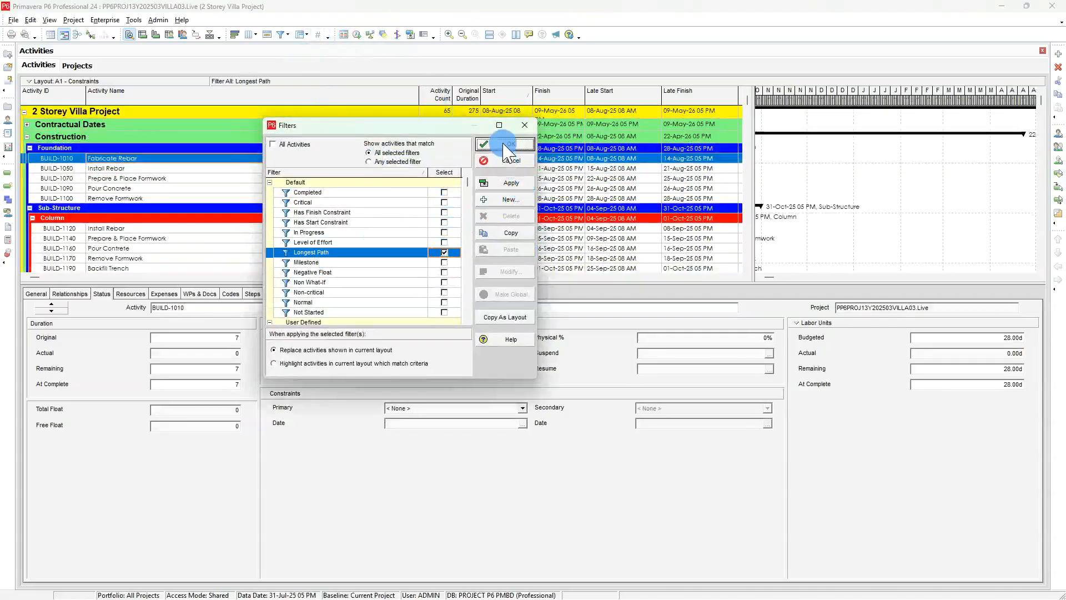
pyautogui.click(505, 144)
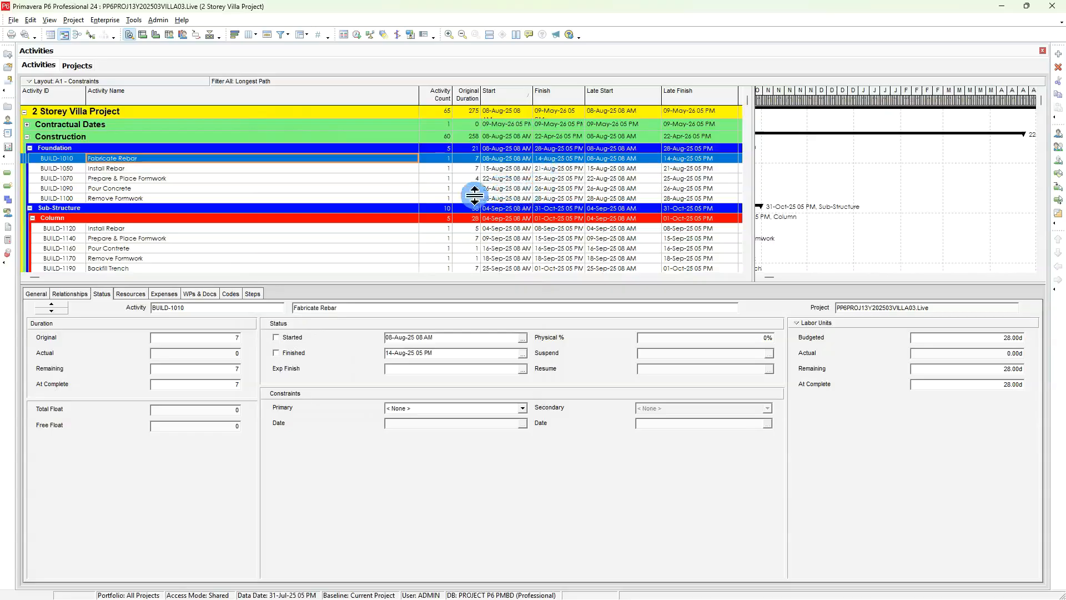
pyautogui.scroll(-4, 489, 195)
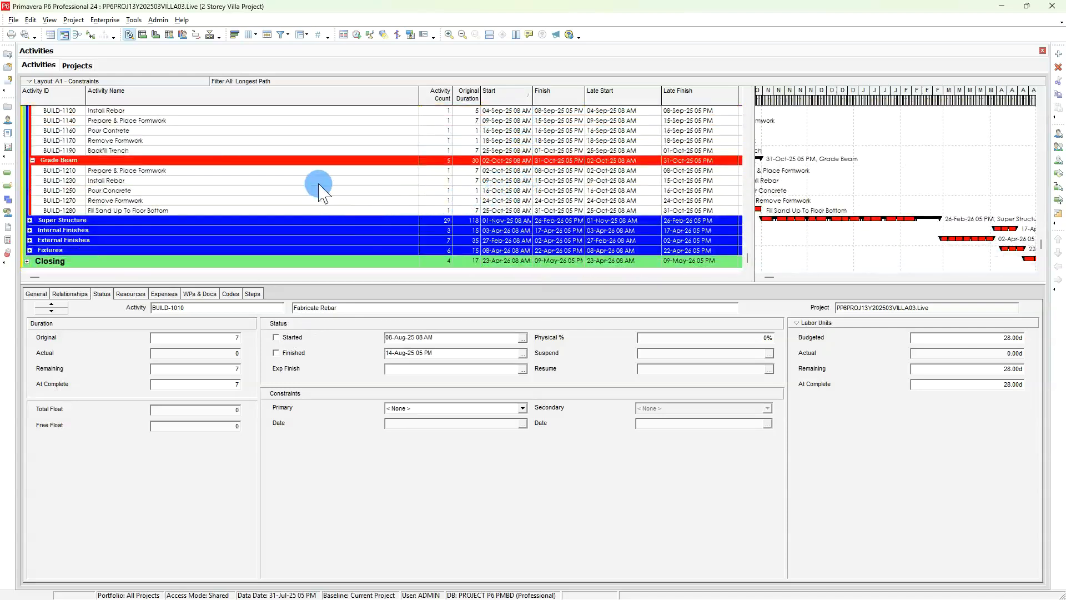
pyautogui.scroll(4, 353, 210)
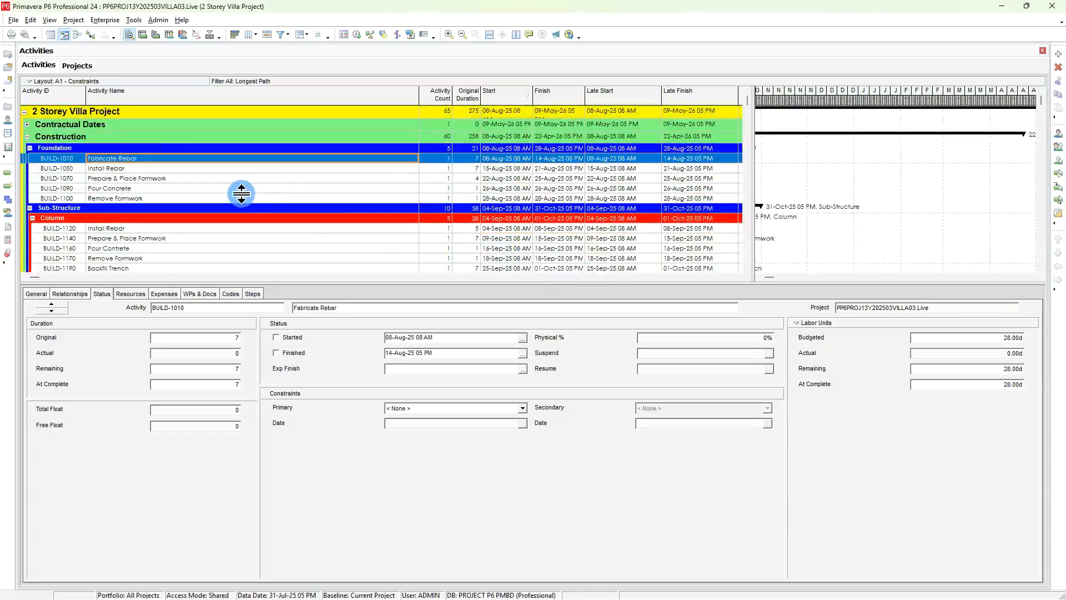
# Replace the Longest Path filter with the default Critical filter in the activity list.
pyautogui.click(280, 36)
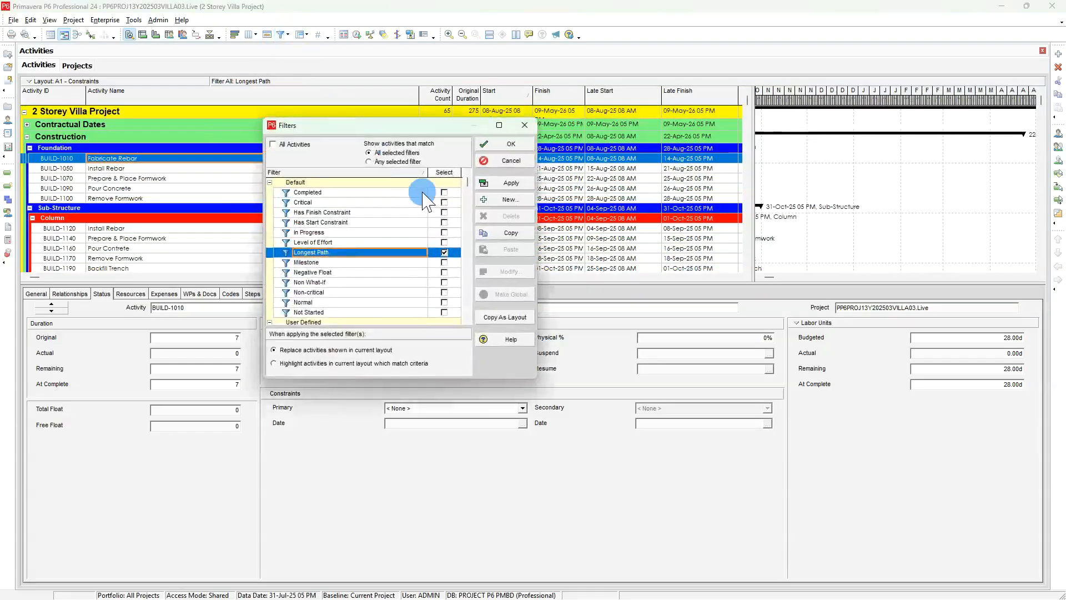
pyautogui.click(451, 253)
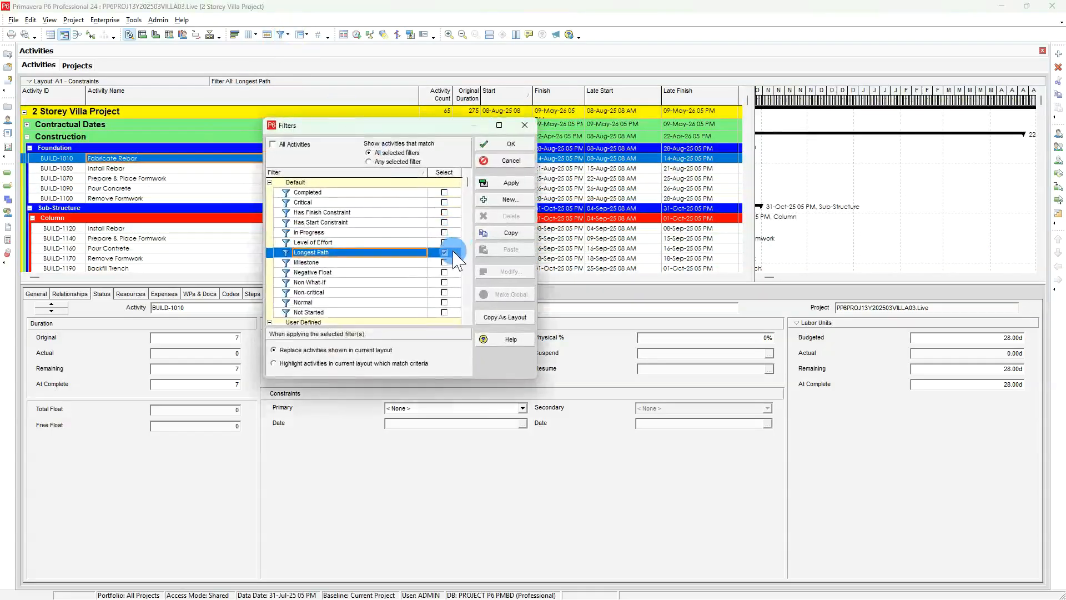
pyautogui.click(444, 201)
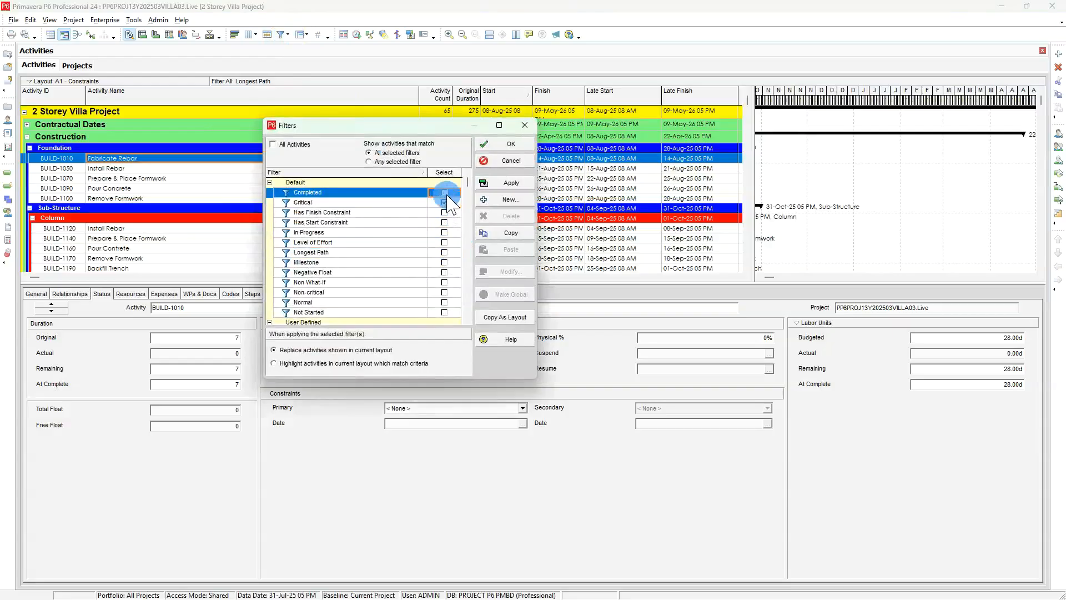
pyautogui.click(500, 182)
pyautogui.click(511, 143)
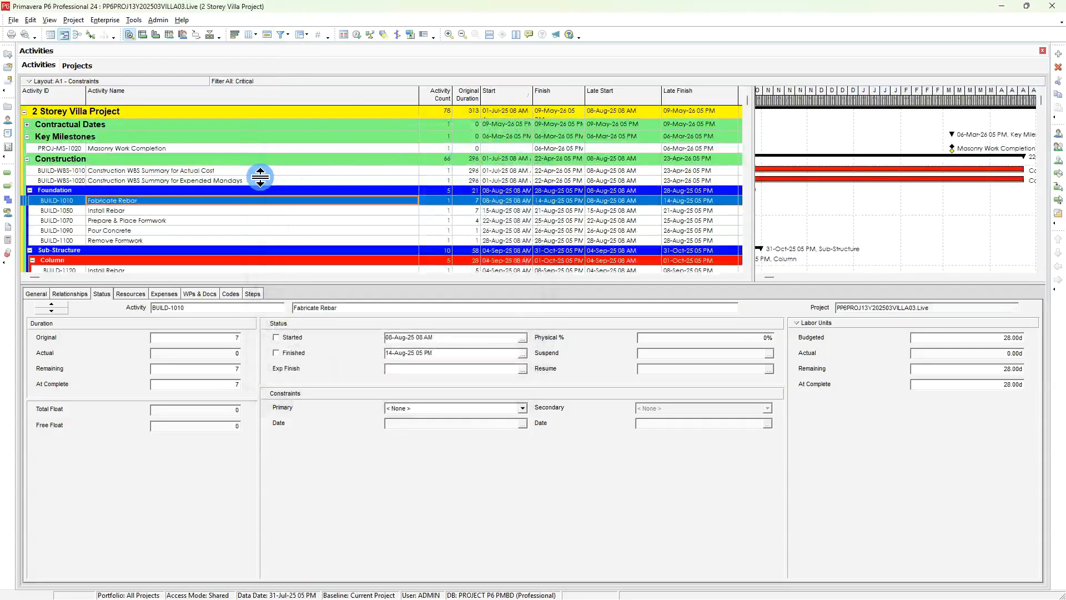
# Inspect the predecessors and successors of the Masonry Work Completion milestone and widen the activity table to show Total Float and Free Float.
pyautogui.click(155, 148)
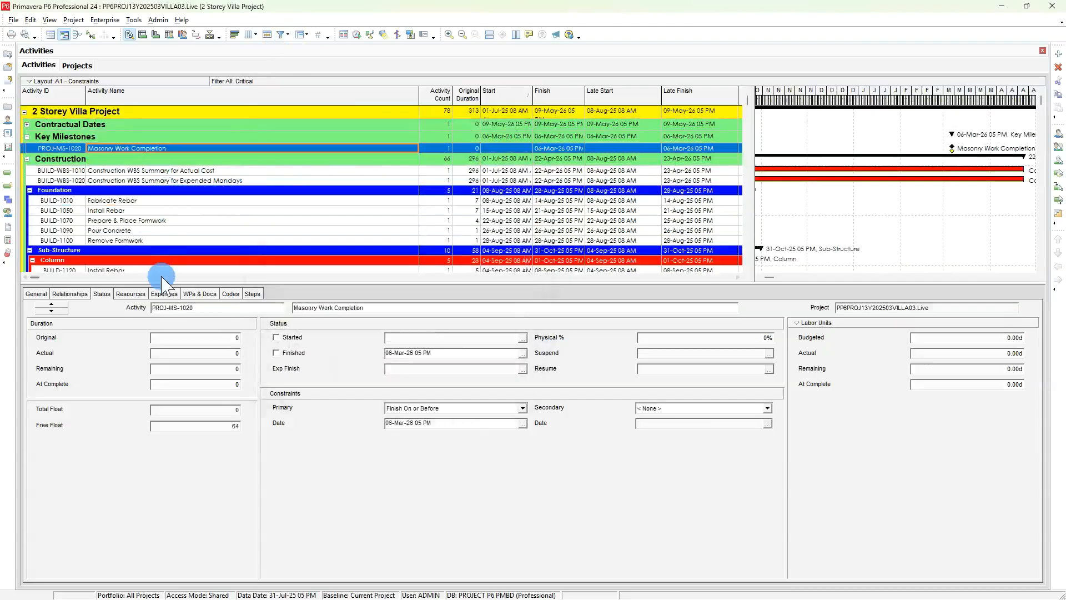
pyautogui.click(71, 294)
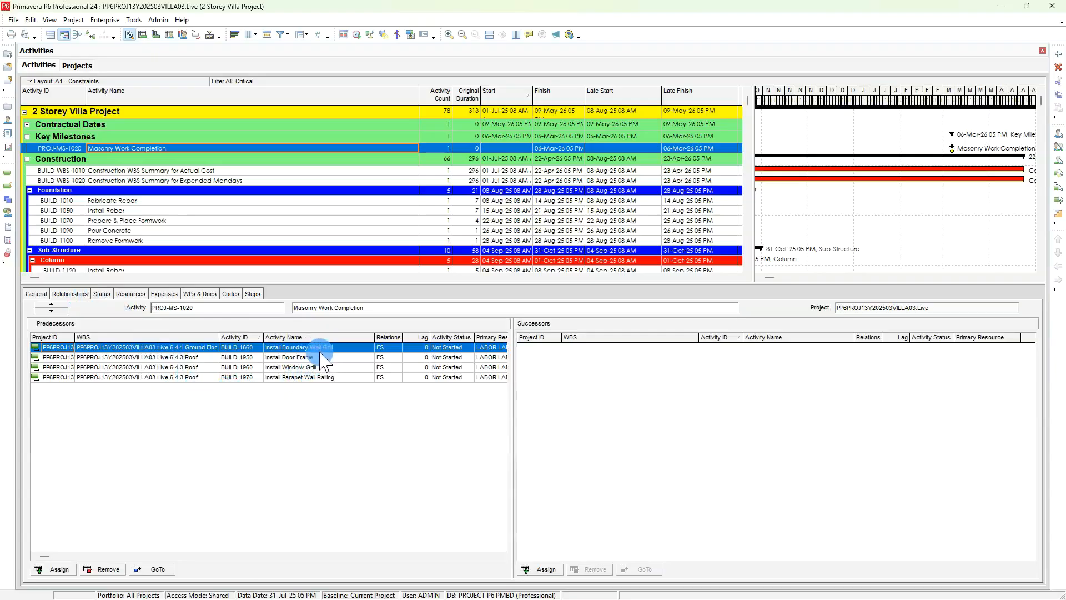
pyautogui.scroll(-2, 976, 178)
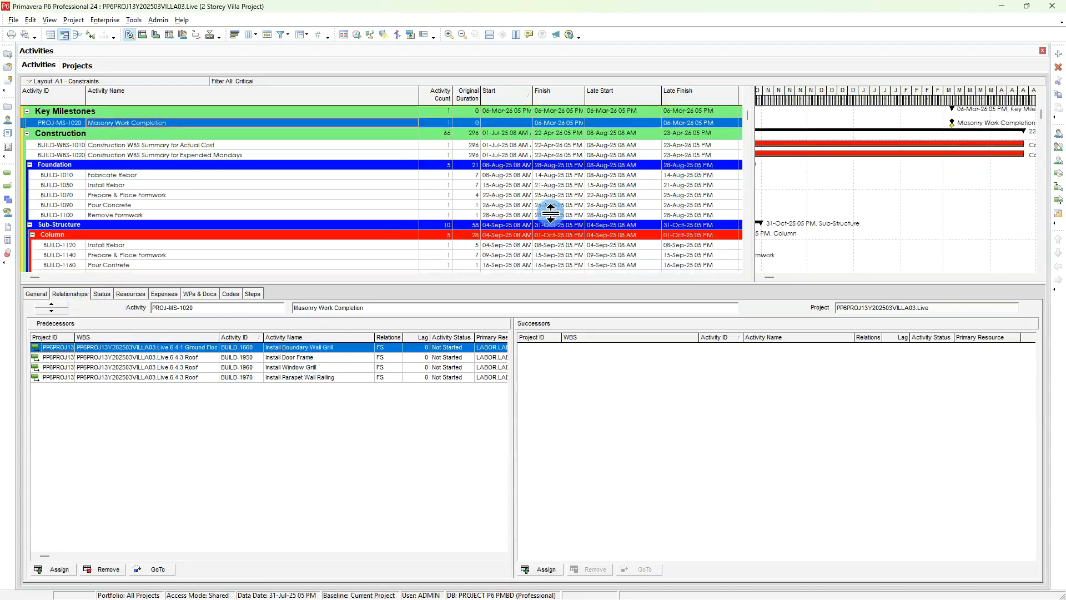
pyautogui.scroll(2, 446, 198)
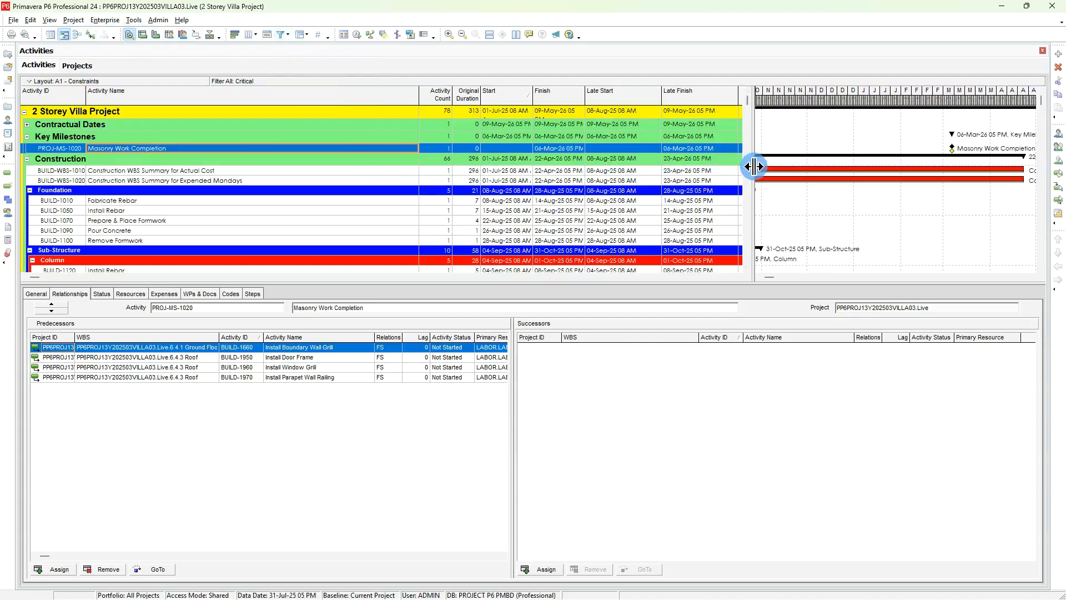
pyautogui.moveTo(754, 166); pyautogui.dragTo(791, 166)
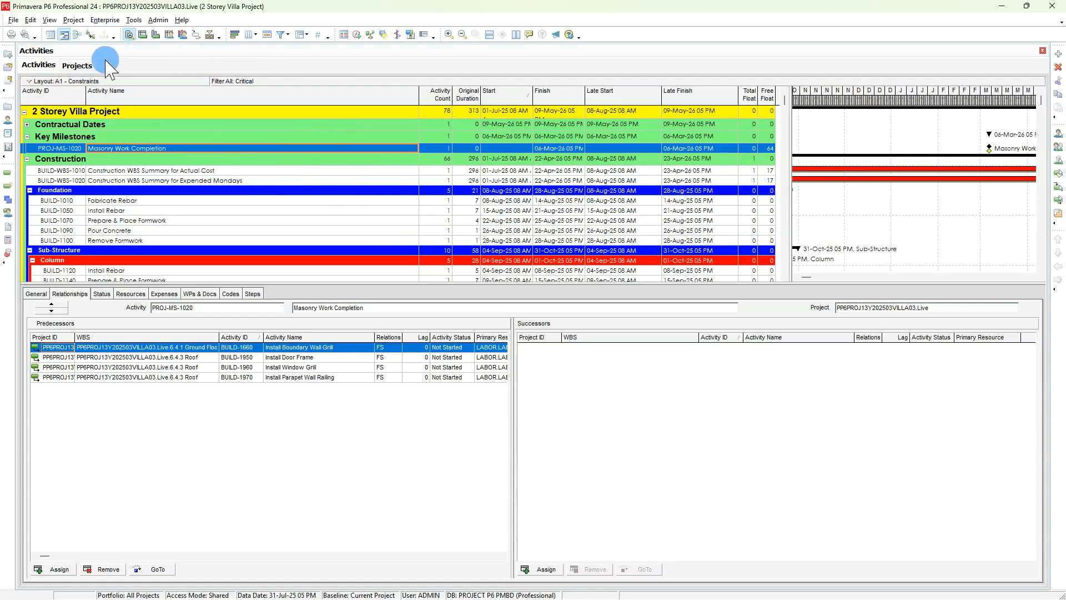
# Define critical activities of the live project PP6PROJ13Y202503VILLA03.Live as total float less than or equal to 0h.
pyautogui.click(78, 65)
pyautogui.scroll(-5, 134, 211)
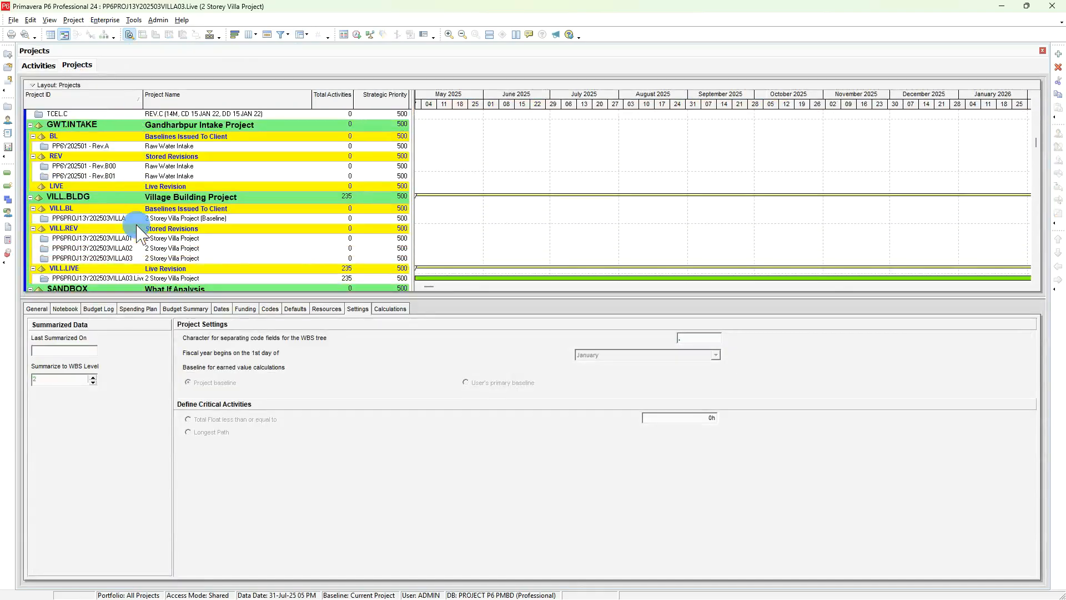
pyautogui.scroll(-5, 138, 229)
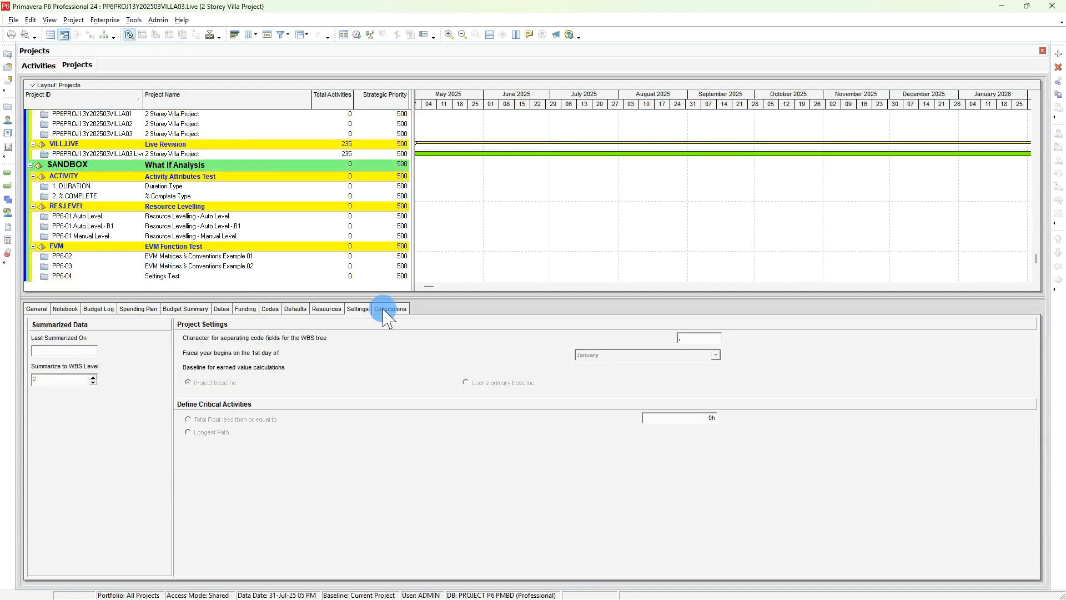
pyautogui.scroll(2, 123, 218)
pyautogui.click(123, 218)
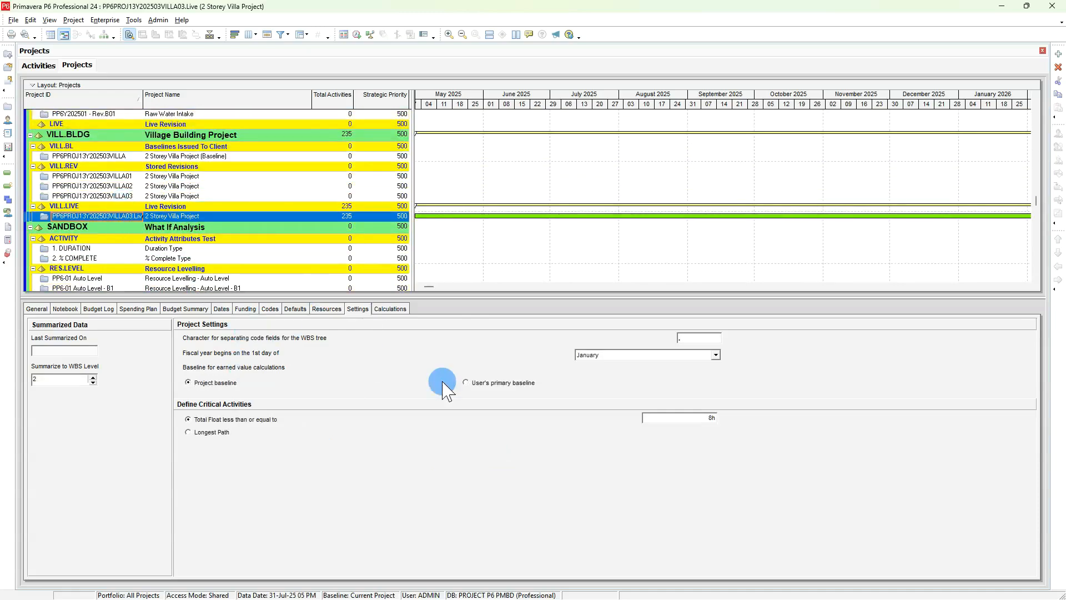
pyautogui.click(655, 418)
pyautogui.click(647, 418)
pyautogui.click(699, 339)
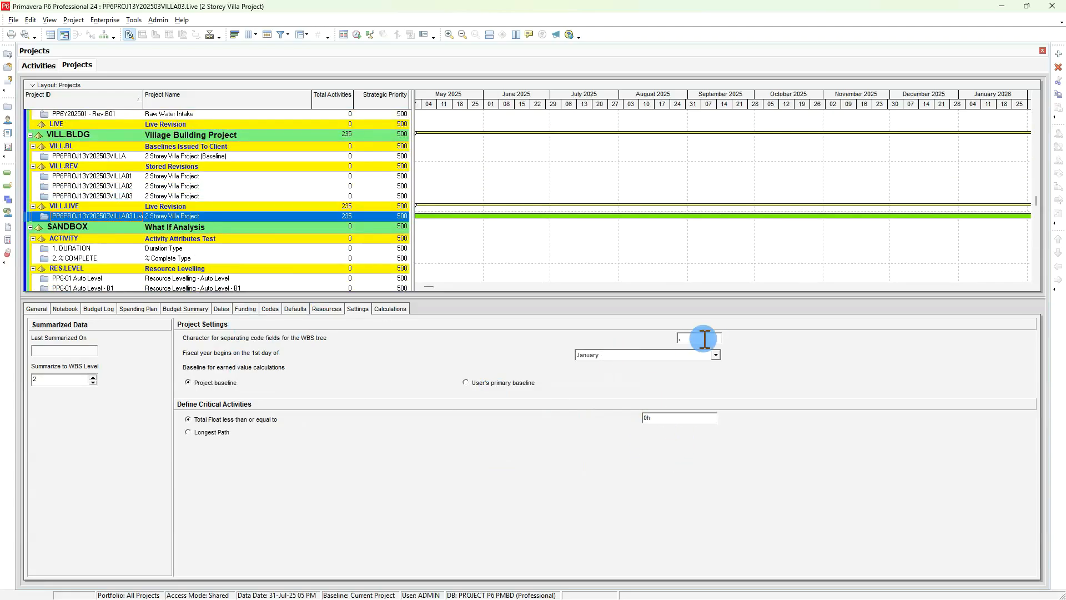
# Reschedule the project from its activity list and check the activity counts of its groups.
pyautogui.click(39, 65)
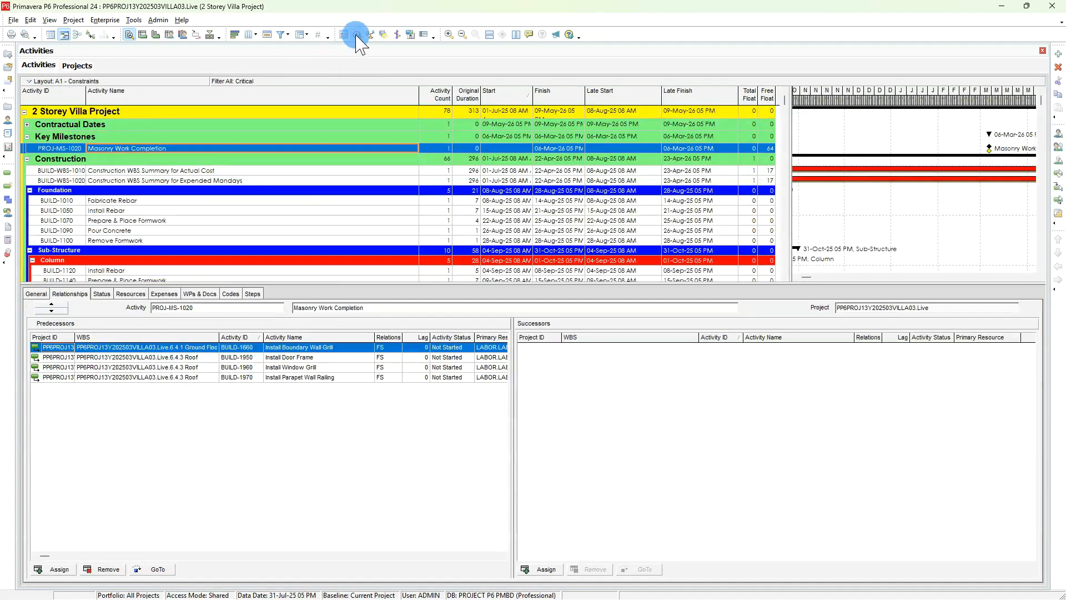
pyautogui.click(357, 35)
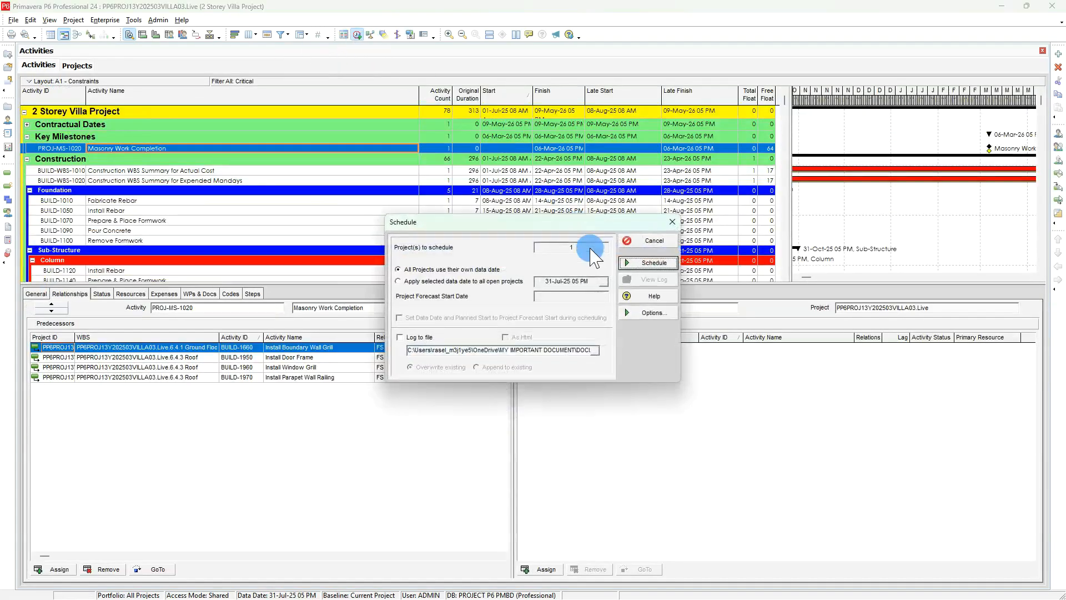
pyautogui.click(642, 244)
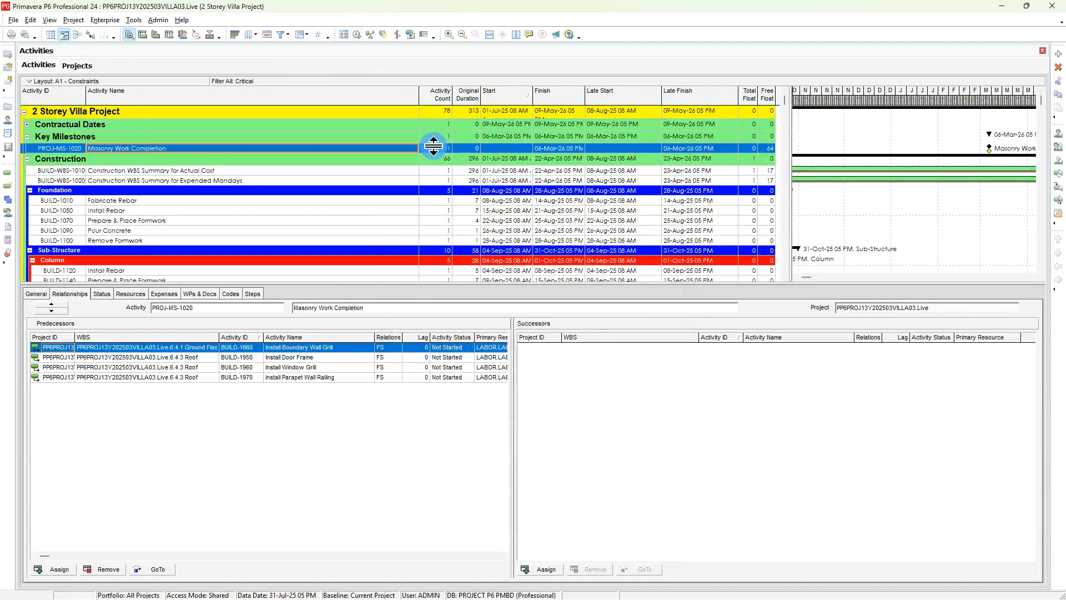
pyautogui.click(436, 112)
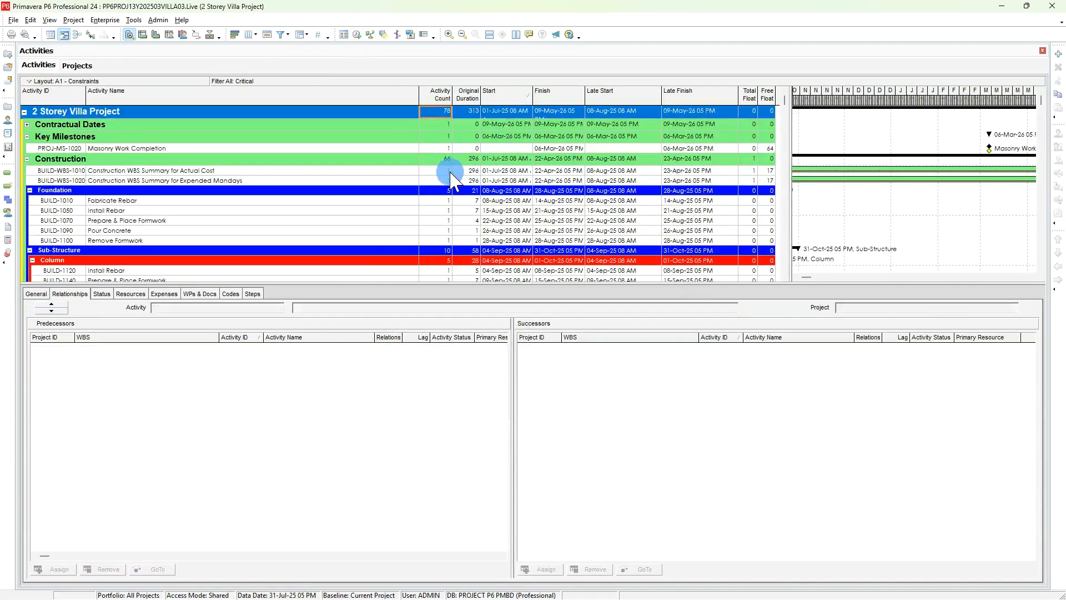
pyautogui.scroll(-2, 451, 178)
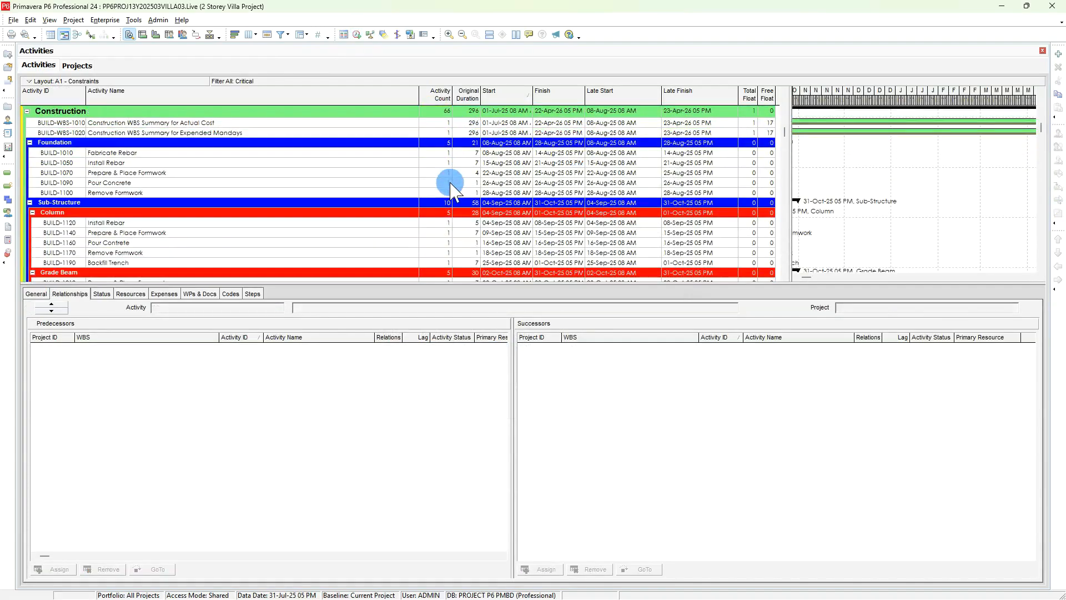
pyautogui.scroll(2, 445, 218)
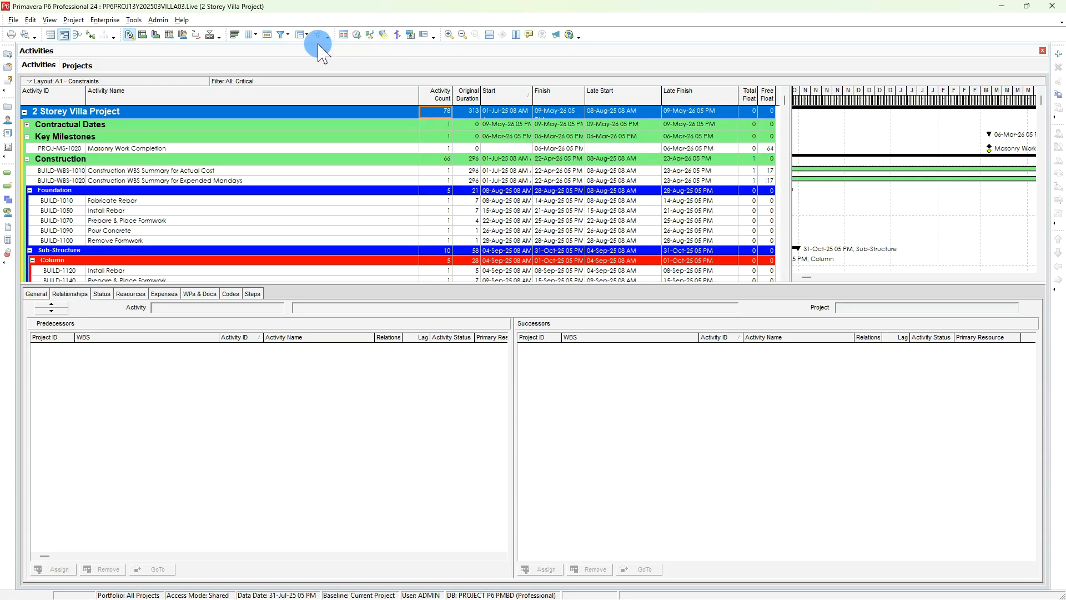
# Reapply the default Critical filter to refresh the activity list.
pyautogui.click(281, 34)
pyautogui.click(444, 202)
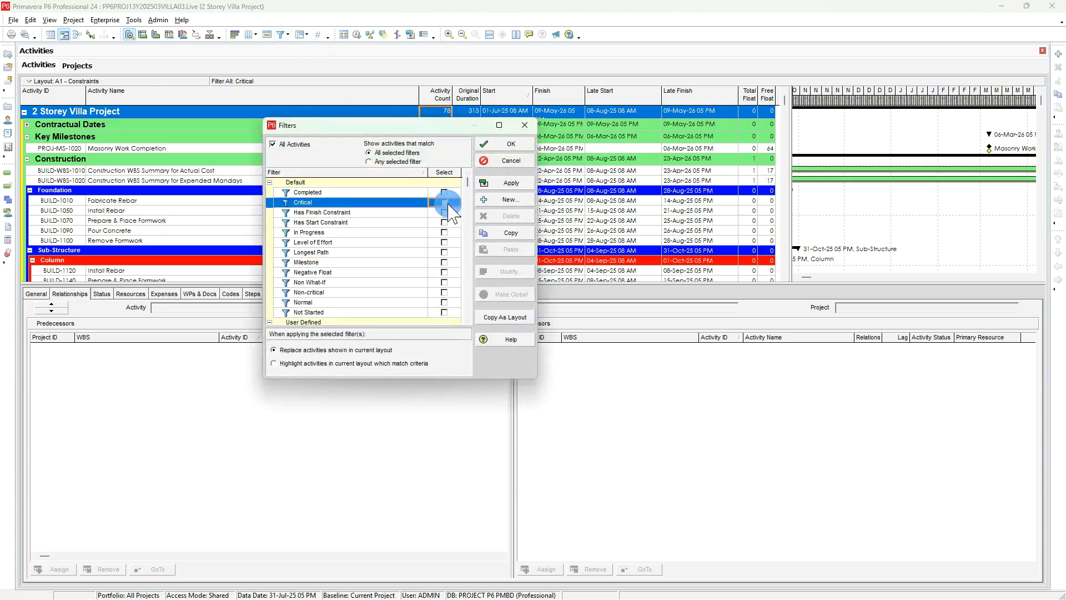
pyautogui.click(502, 143)
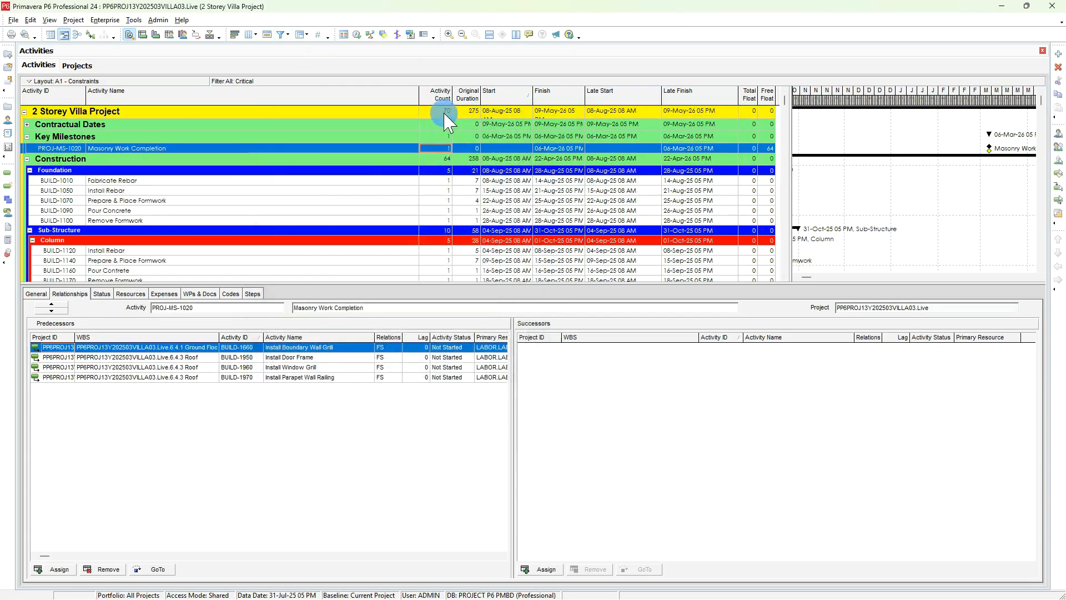
# Review the critical activity counts and the Masonry Work Completion milestone's constraint, and look through the remaining critical activities.
pyautogui.click(447, 111)
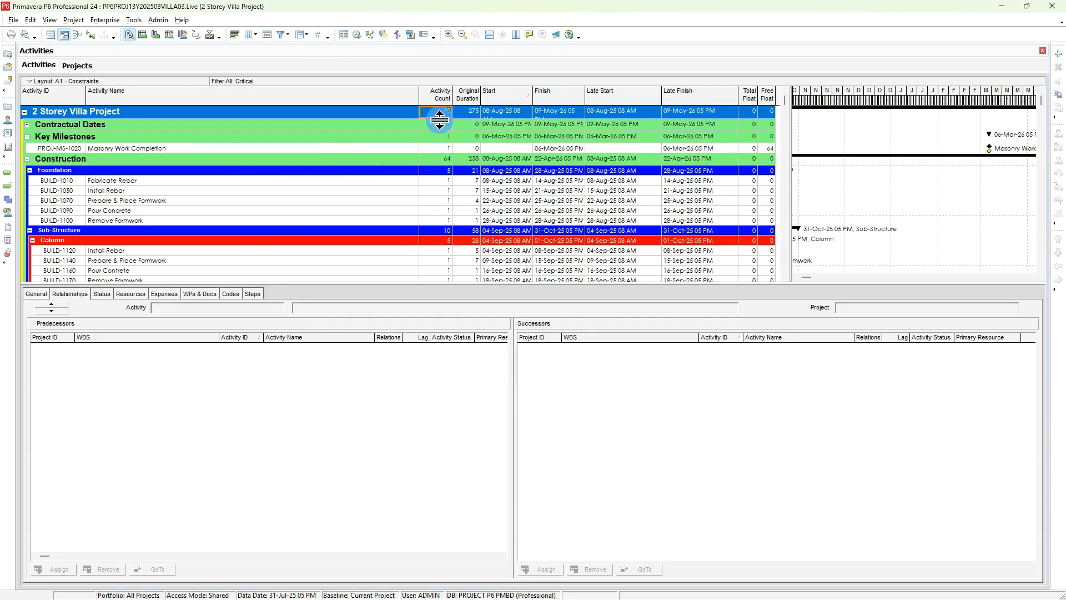
pyautogui.click(438, 149)
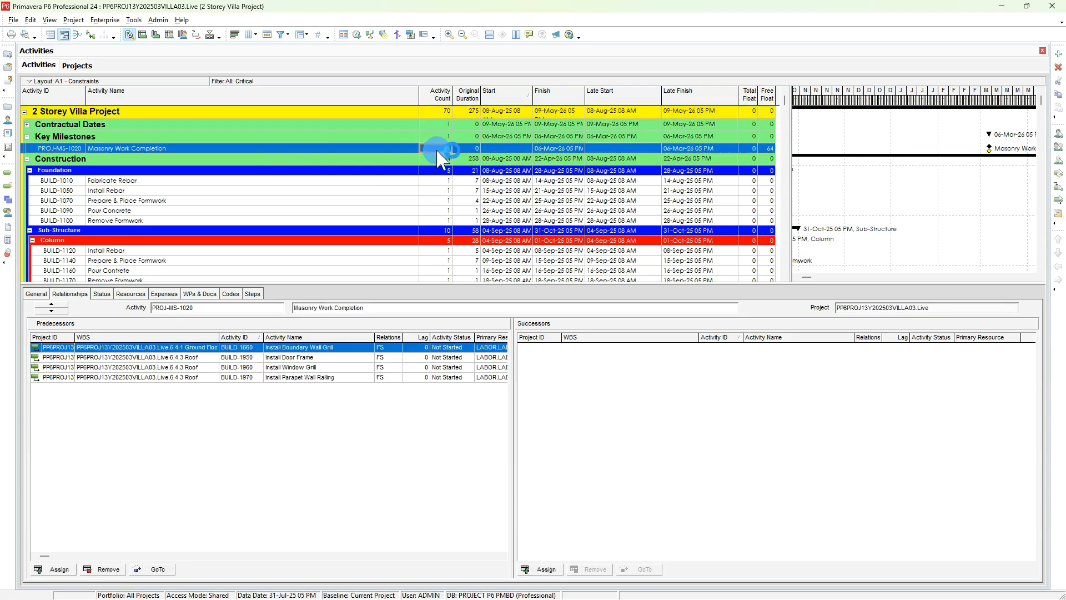
pyautogui.click(102, 294)
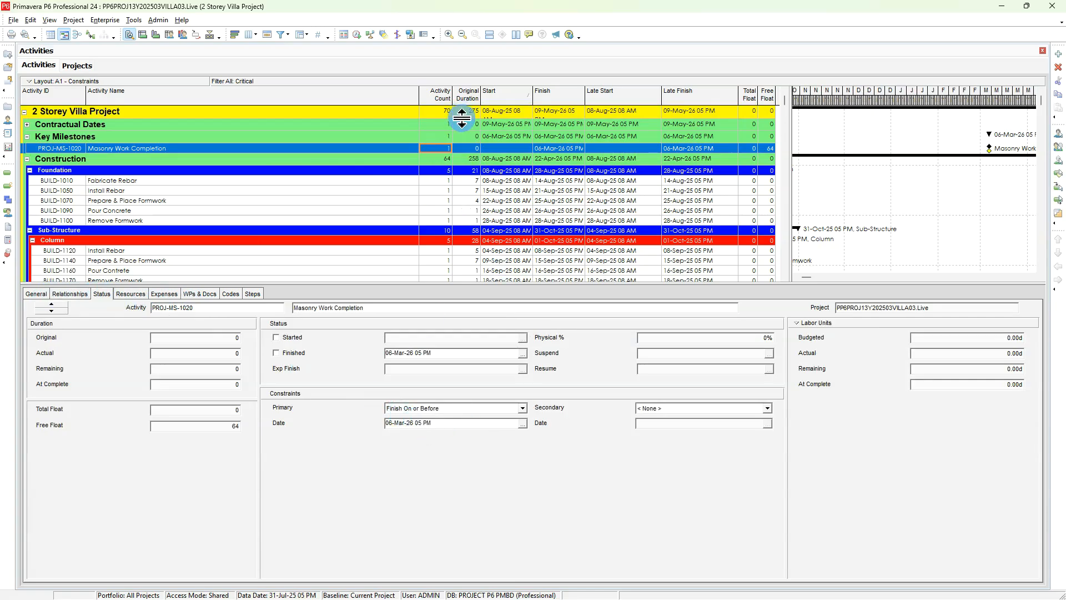
pyautogui.scroll(-10, 904, 184)
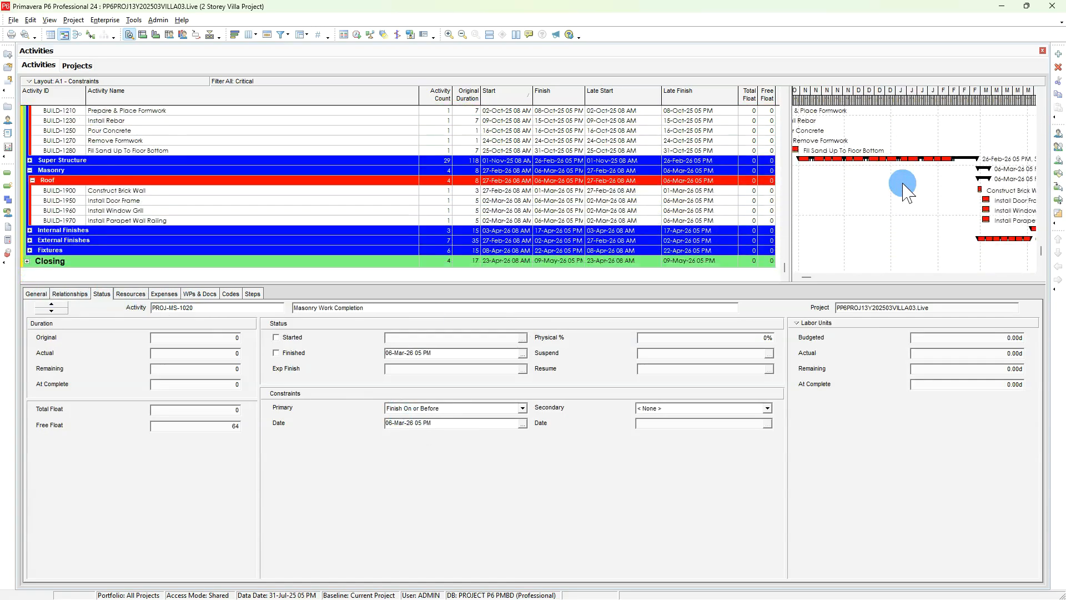
pyautogui.scroll(10, 248, 112)
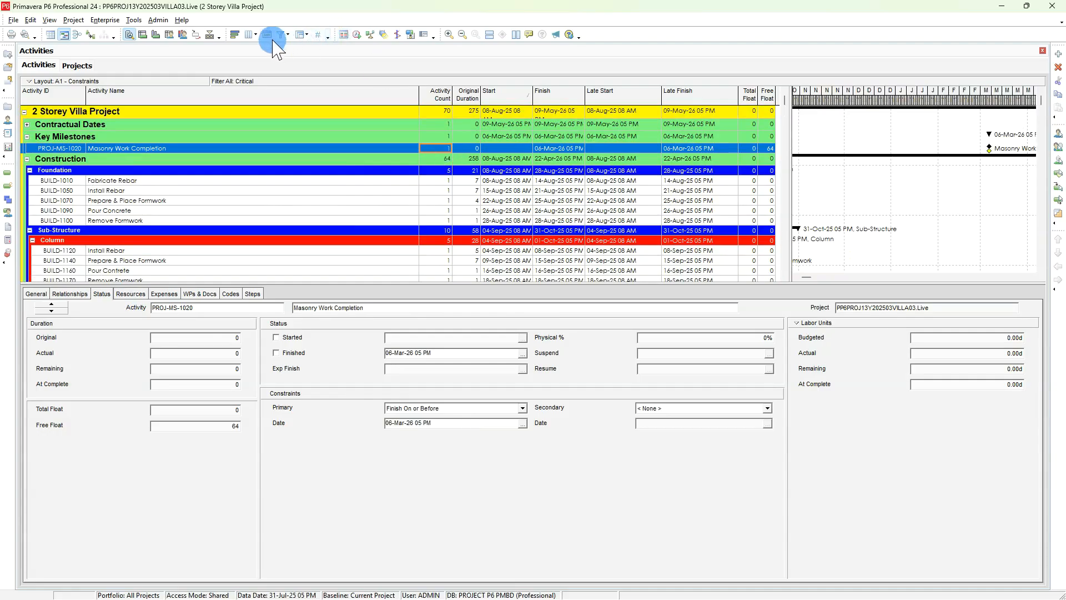
# Replace the Critical filter with the default Longest Path filter in the activity list.
pyautogui.click(288, 35)
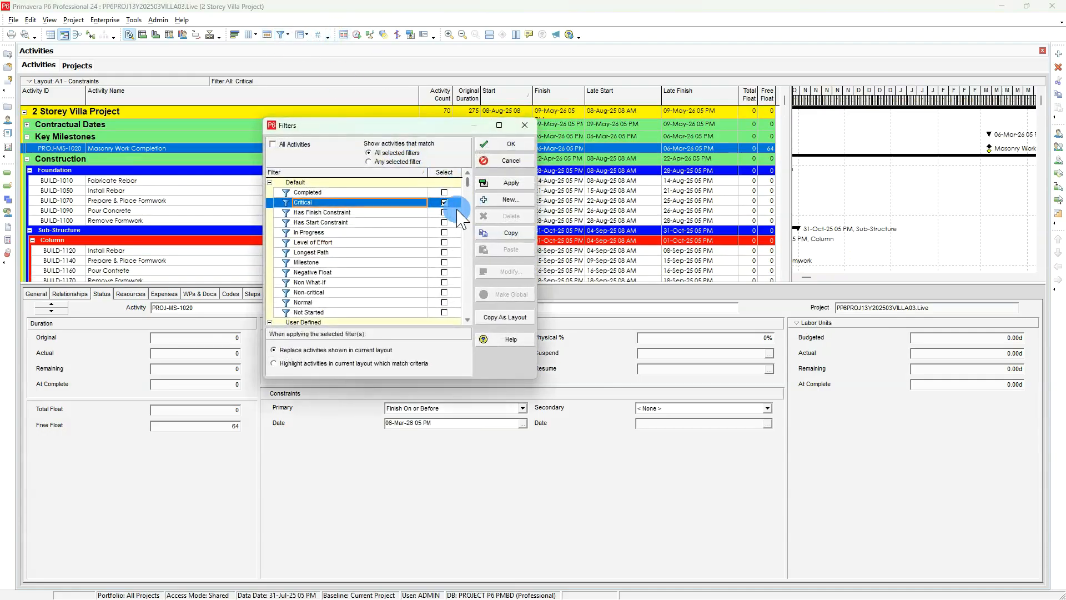
pyautogui.click(445, 252)
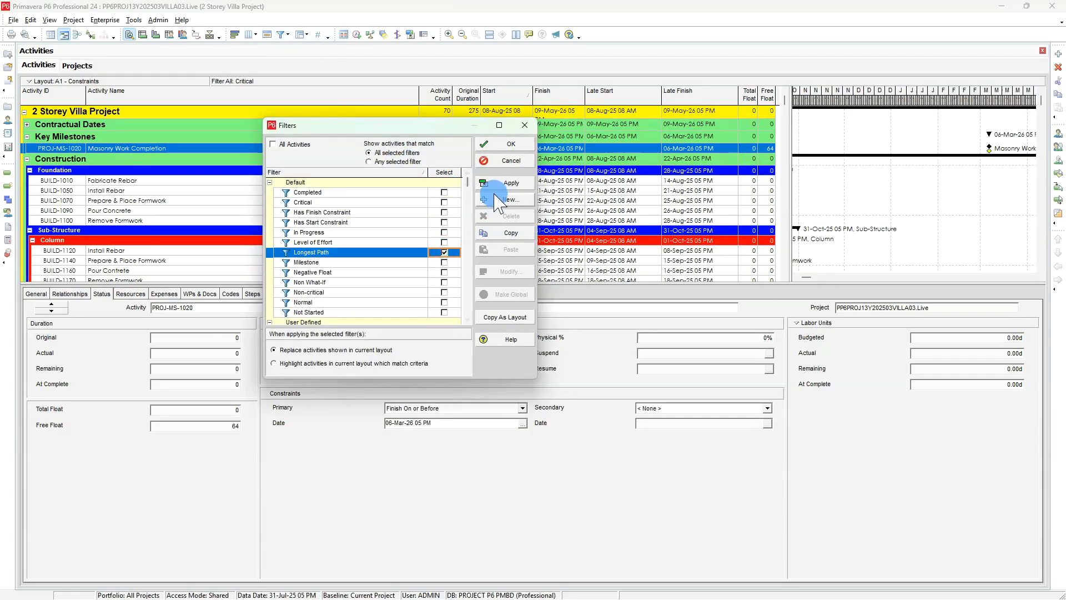
pyautogui.click(505, 184)
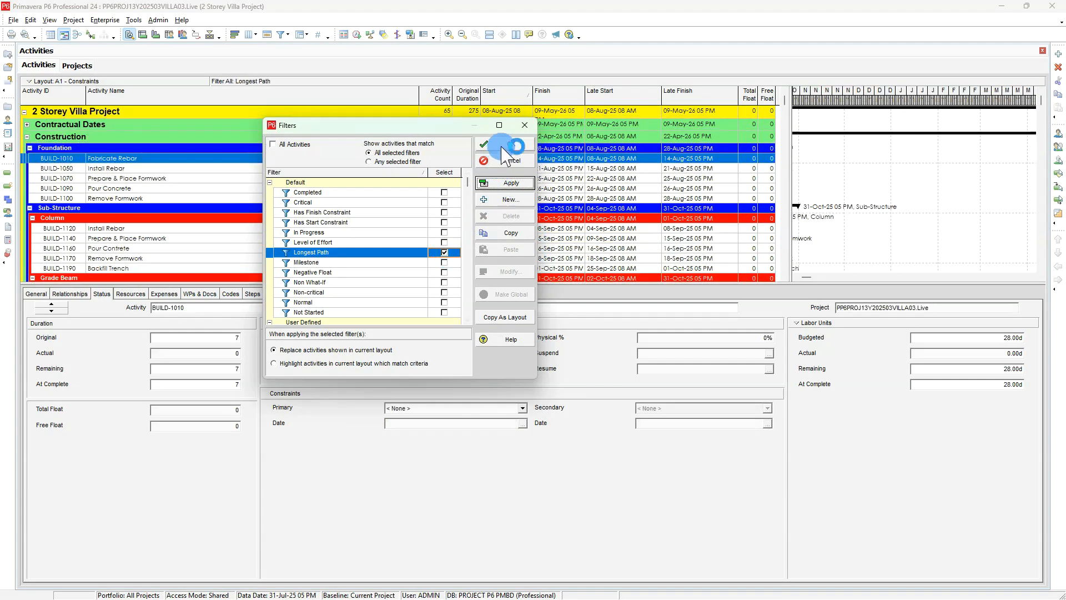
pyautogui.click(506, 145)
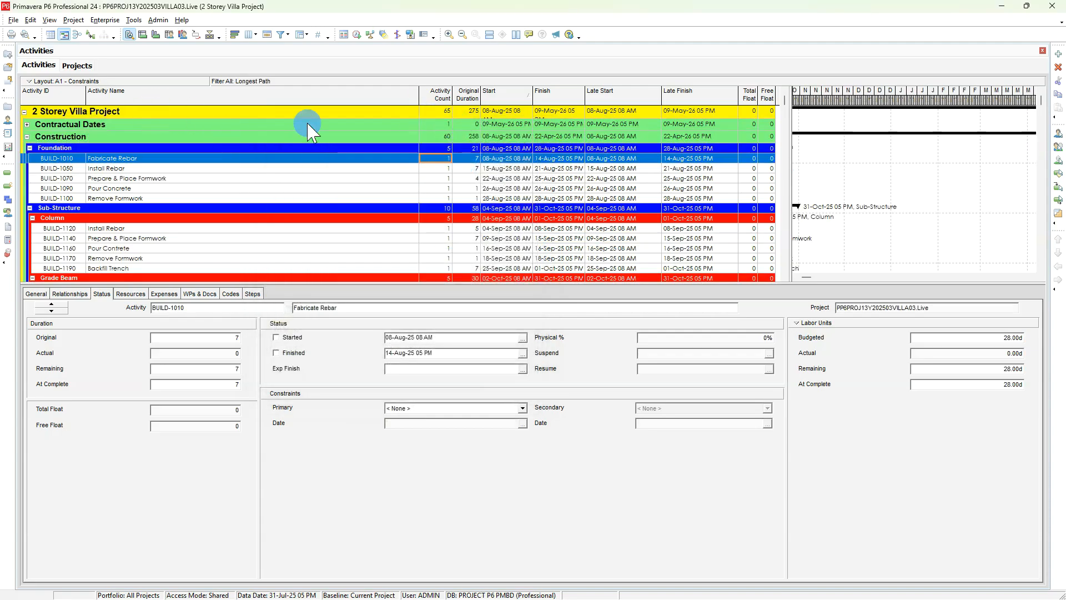
# Remove the activity filter so that all activities are listed.
pyautogui.click(282, 34)
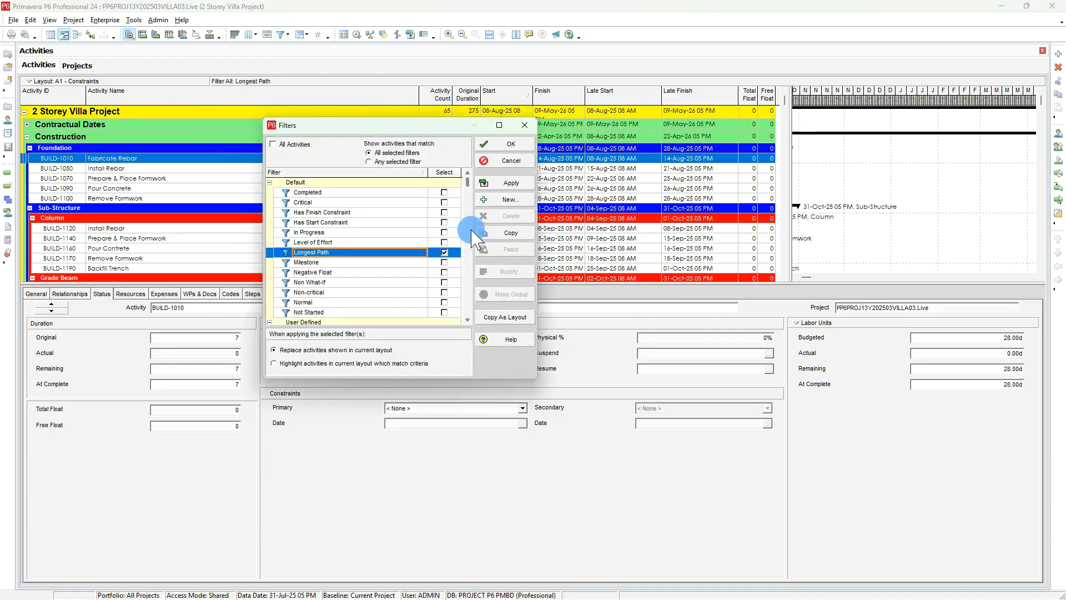
pyautogui.click(444, 203)
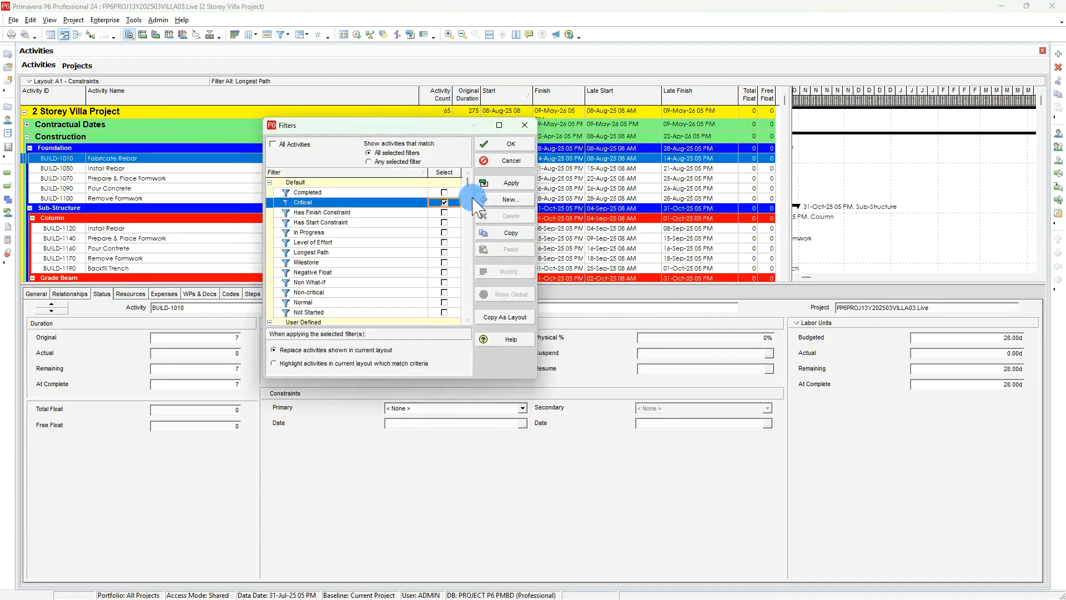
pyautogui.click(444, 202)
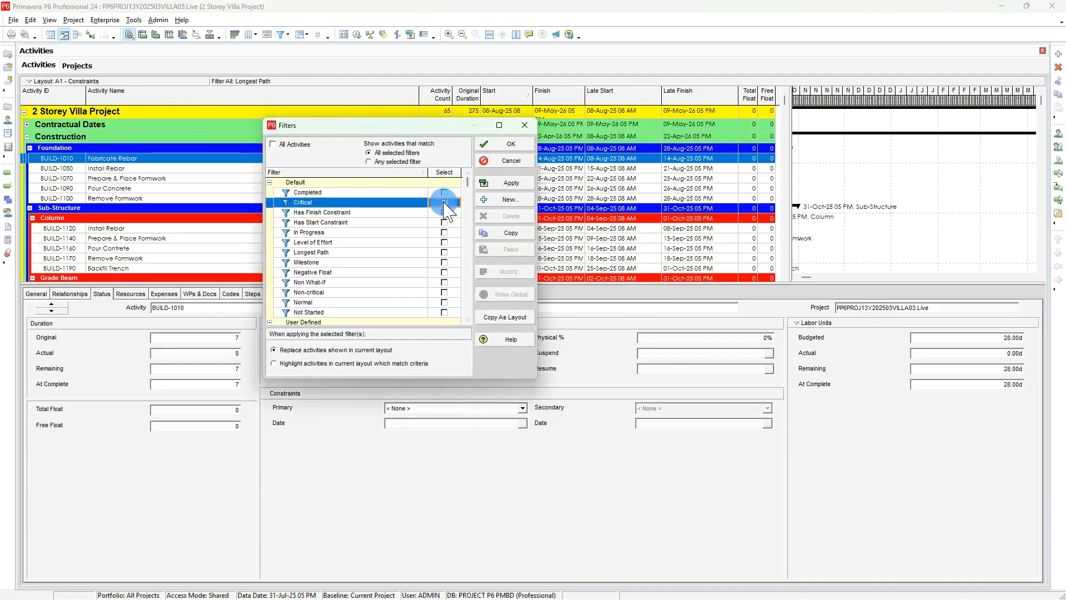
pyautogui.click(495, 184)
pyautogui.click(506, 149)
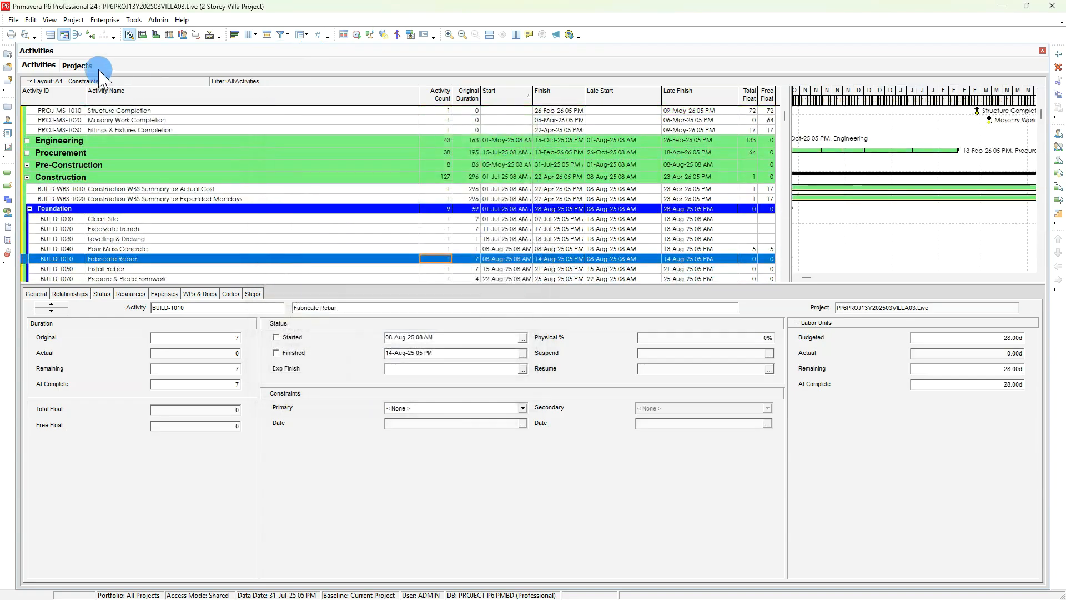
# Set the critical activity definition of project PP6PROJ13Y202503VILLA03.Live to total float less than or equal to 8h.
pyautogui.click(77, 66)
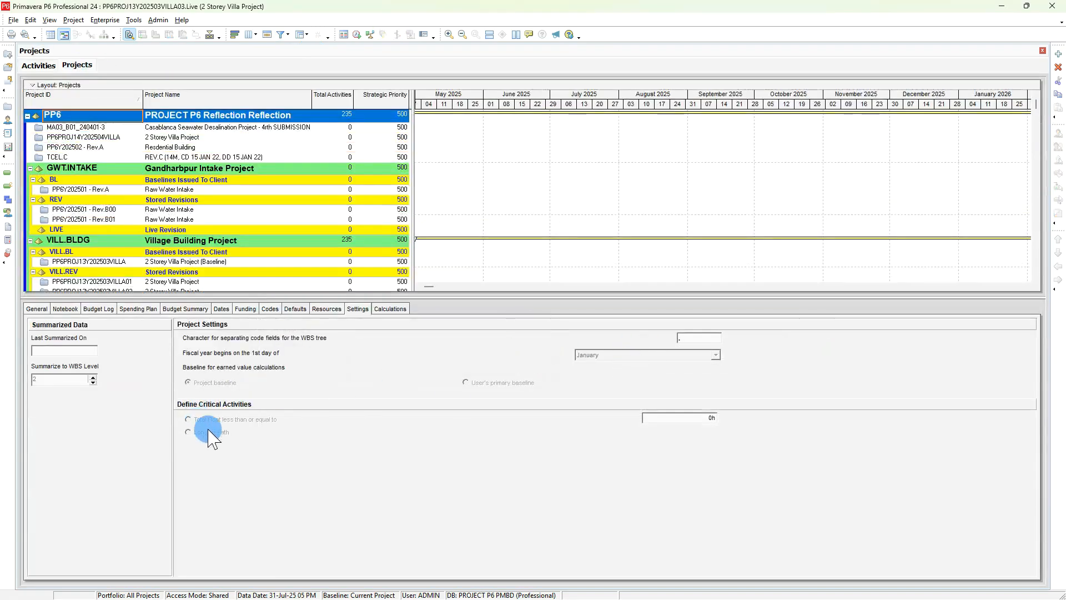
pyautogui.scroll(-1, 114, 213)
pyautogui.scroll(-2, 113, 214)
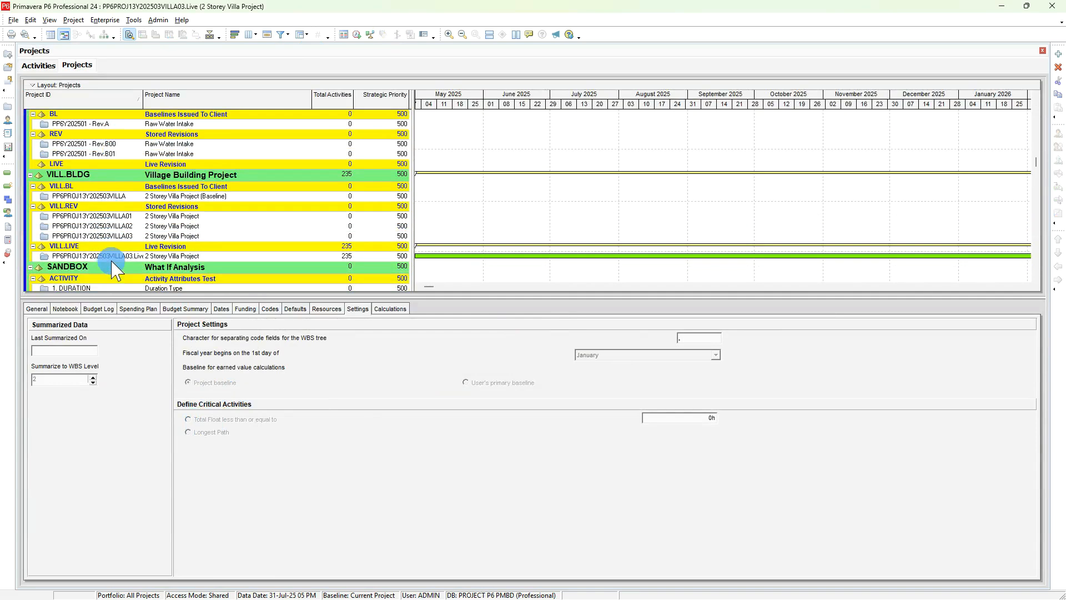
pyautogui.click(111, 256)
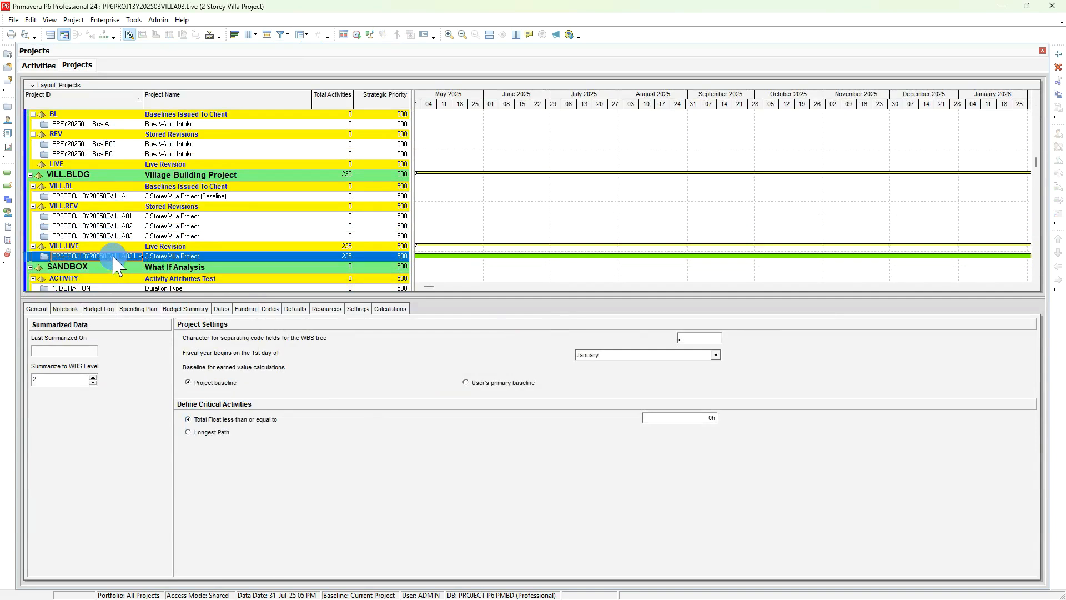
pyautogui.doubleClick(648, 421)
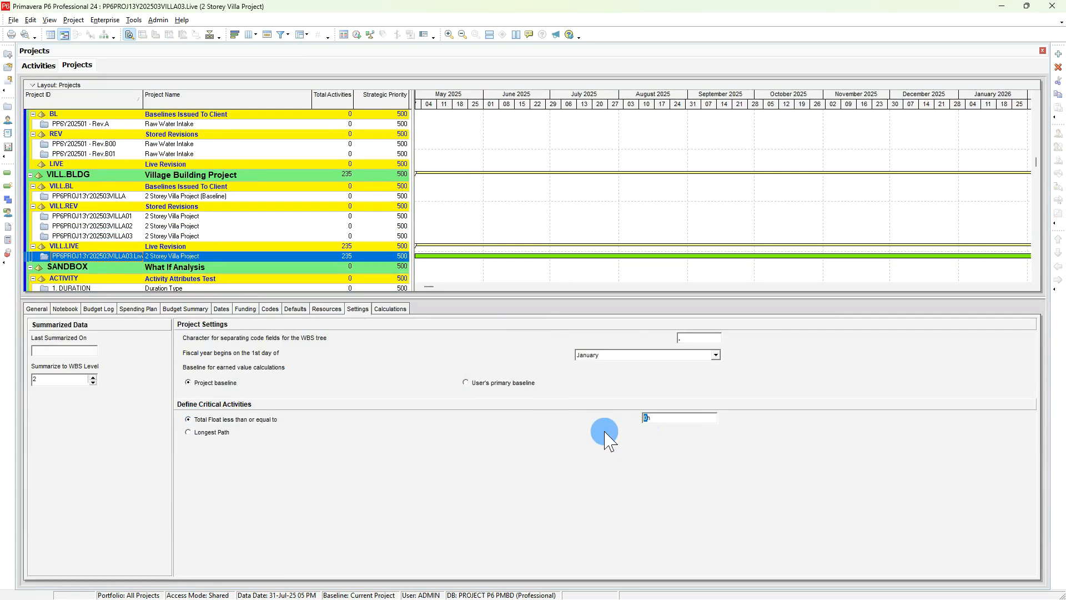
pyautogui.write('8')
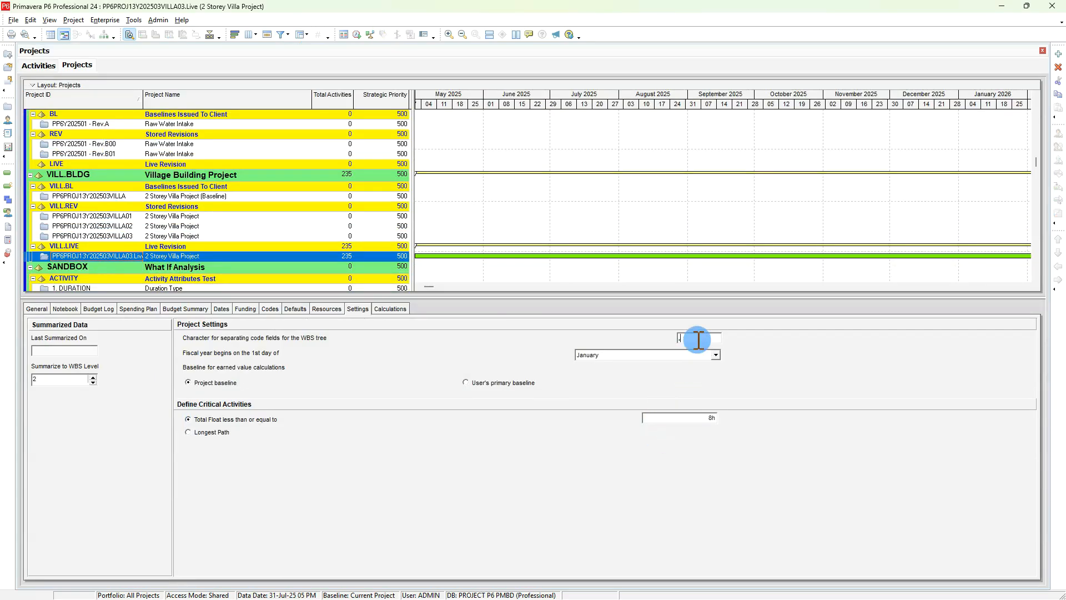
# Reschedule the project from the activity list using the 8h total float threshold.
pyautogui.click(39, 66)
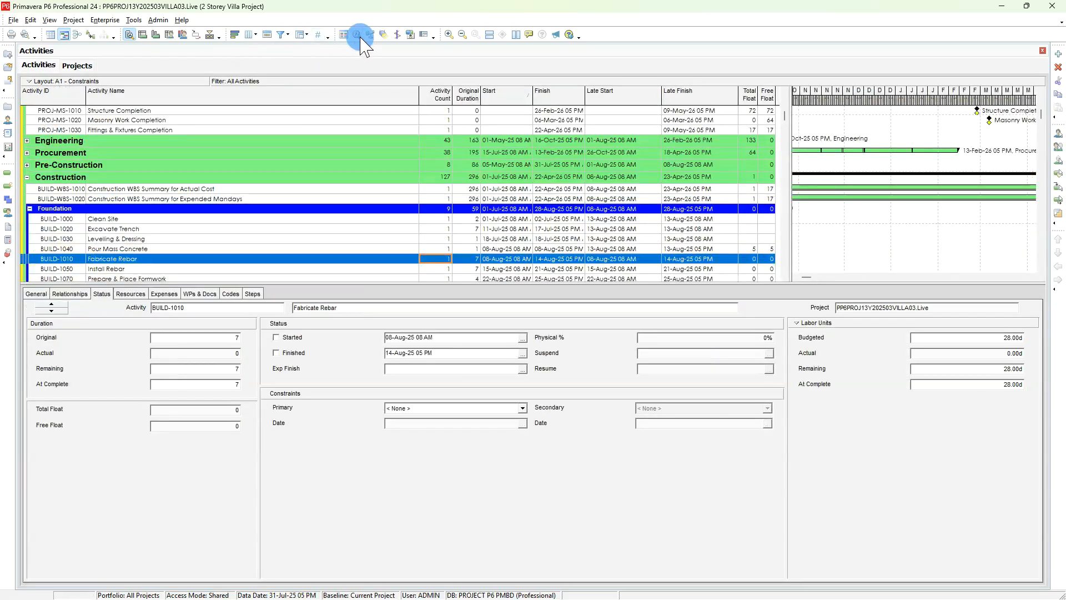
pyautogui.click(358, 35)
pyautogui.click(645, 241)
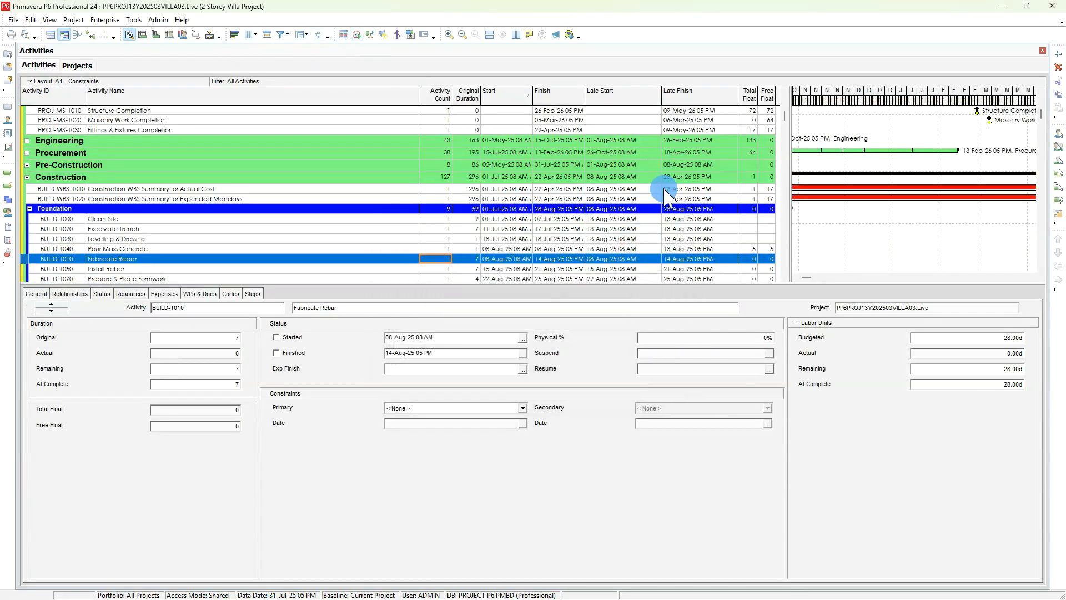
# Look through the milestones and Construction activities, and expand the Procurement group.
pyautogui.scroll(2, 669, 197)
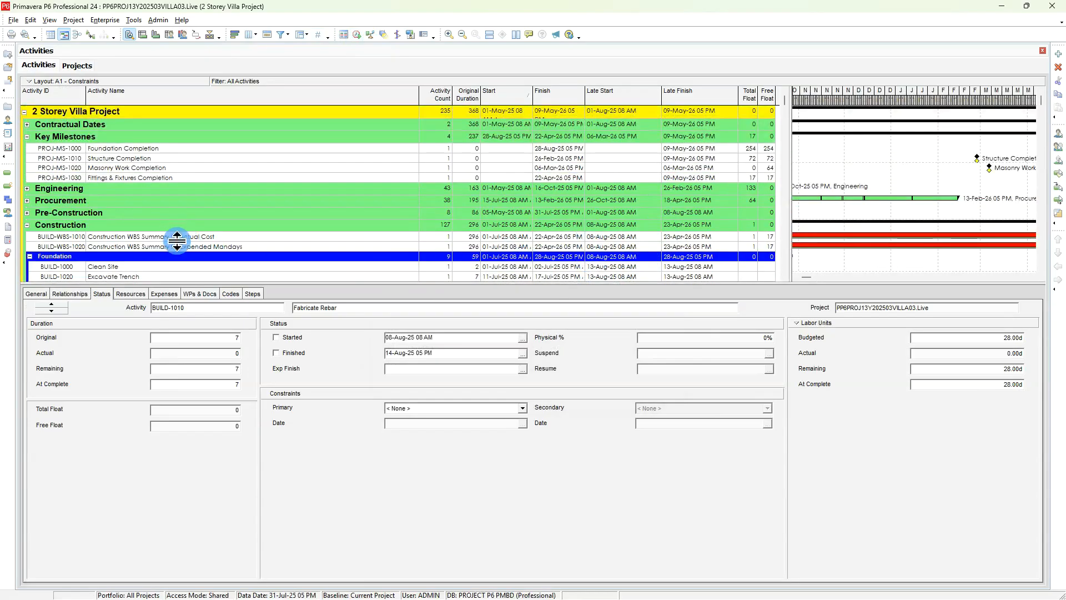
pyautogui.scroll(-3, 174, 238)
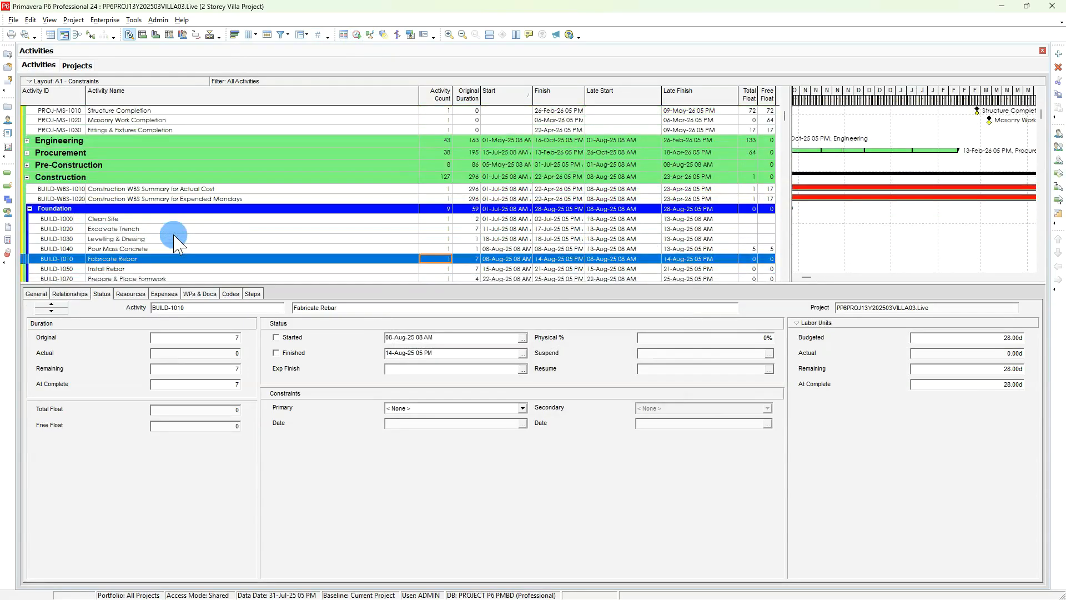
pyautogui.scroll(2, 172, 214)
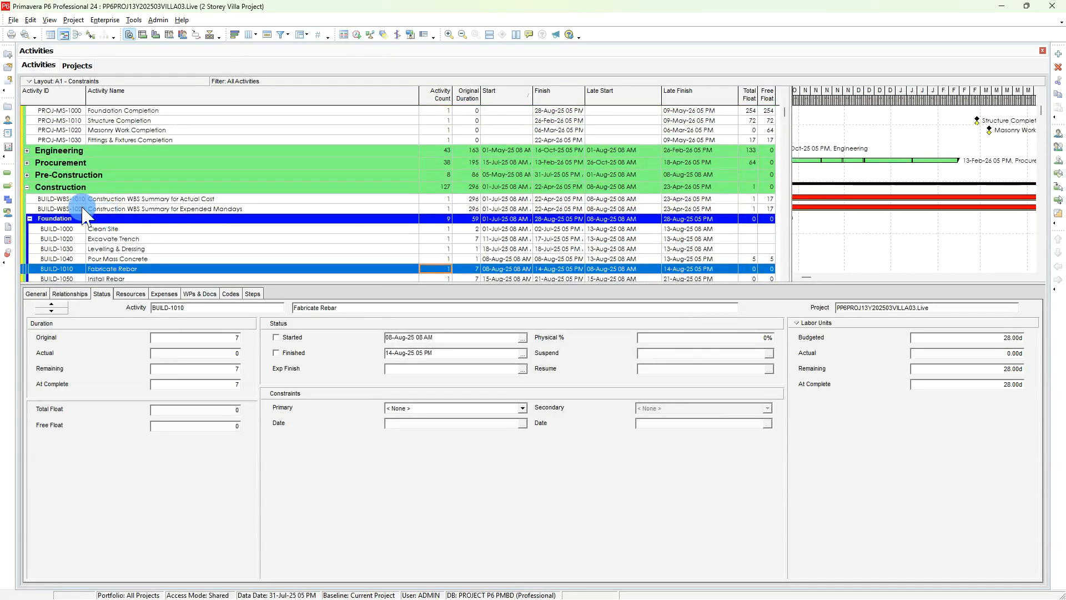
pyautogui.click(26, 176)
pyautogui.click(26, 176)
pyautogui.click(26, 162)
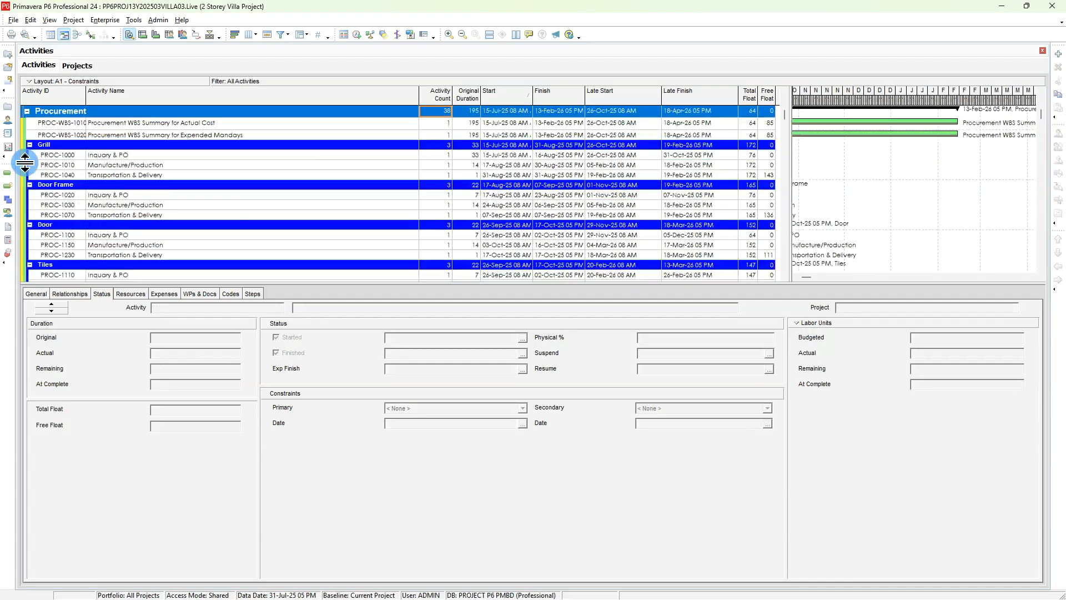
# Expand the Engineering group to list its activities and run the project schedule again.
pyautogui.scroll(1, 36, 162)
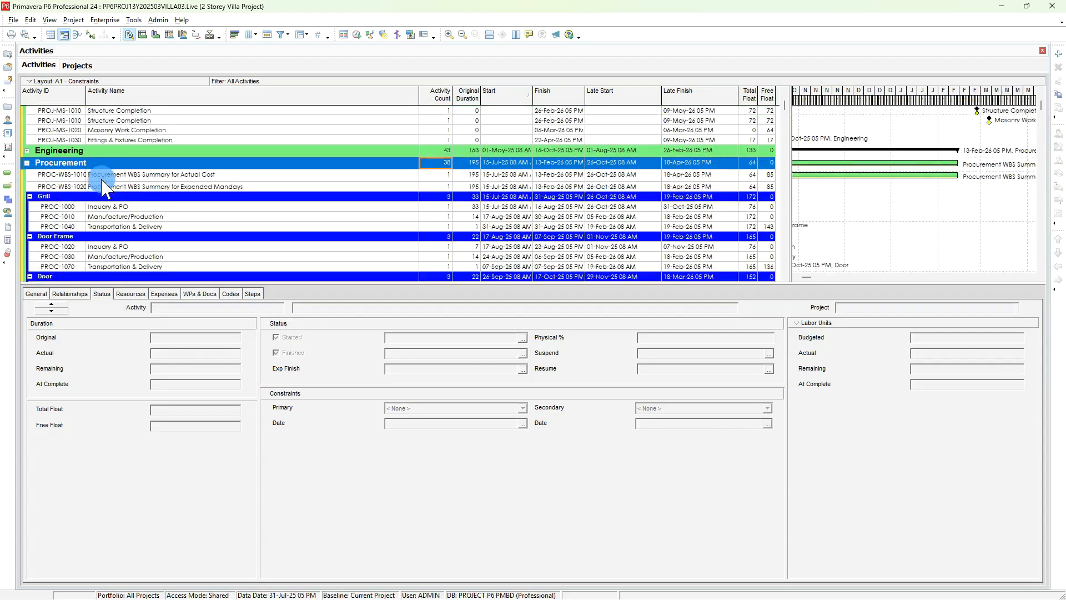
pyautogui.scroll(2, 33, 163)
pyautogui.click(26, 151)
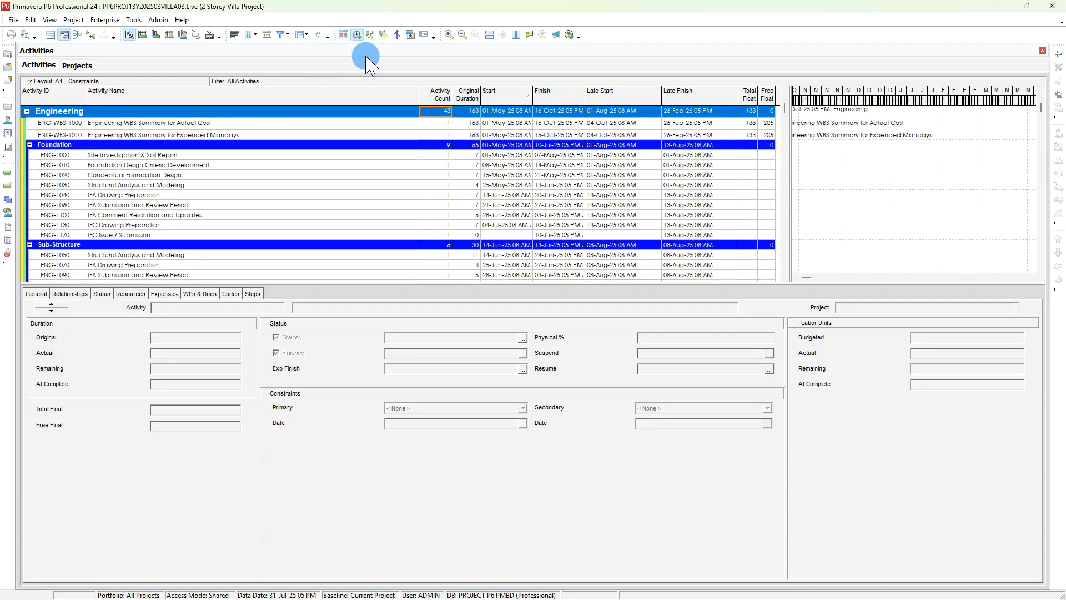
pyautogui.click(357, 35)
pyautogui.click(660, 268)
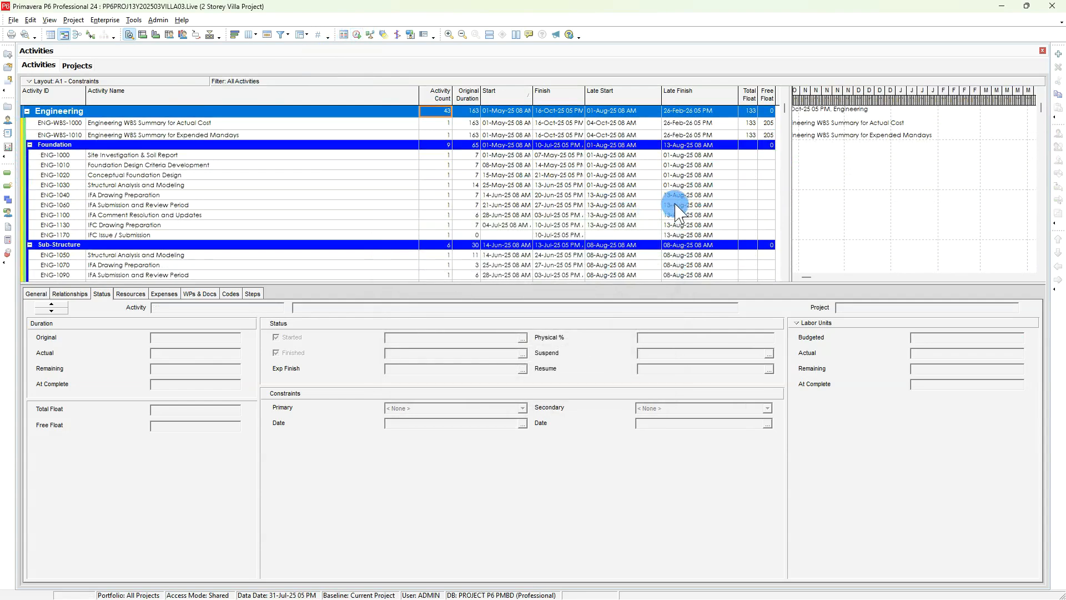
# Filter the activity list to show only Critical activities and expand the Contractual Dates group.
pyautogui.click(281, 34)
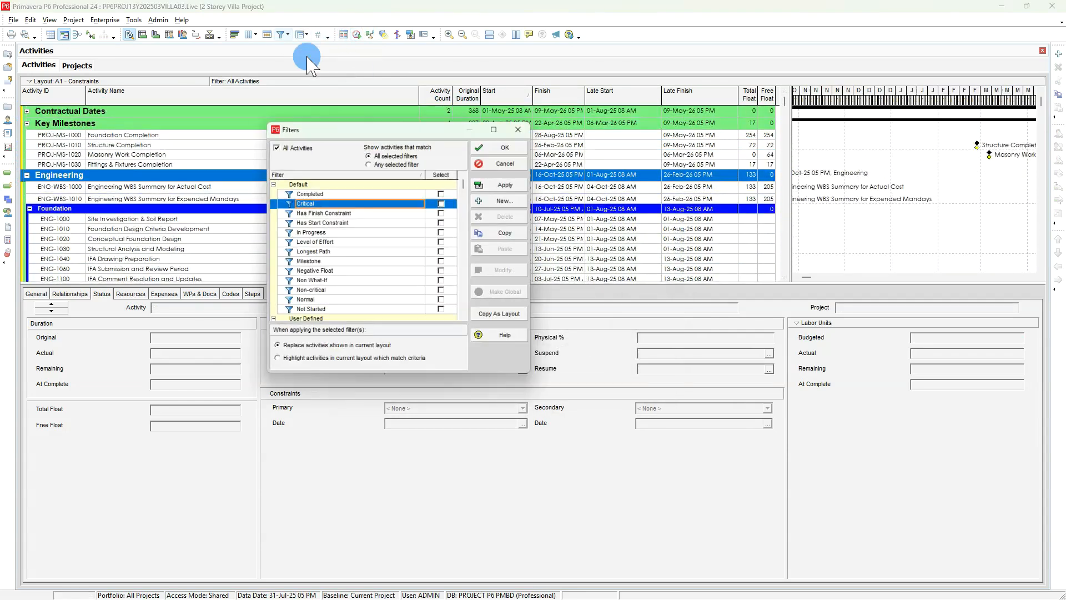
pyautogui.click(445, 202)
pyautogui.click(506, 144)
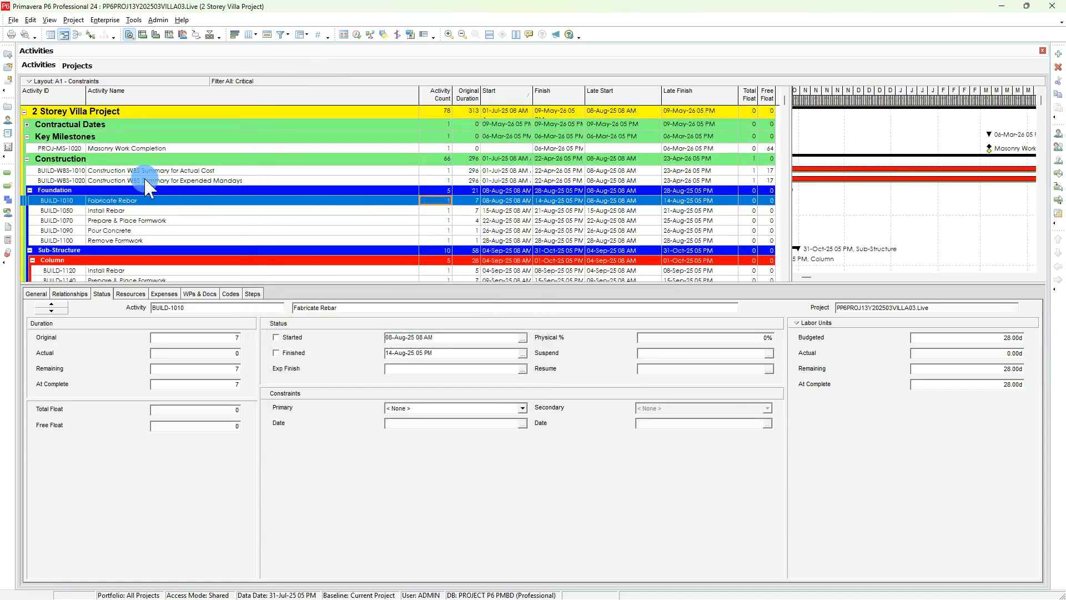
pyautogui.click(28, 126)
pyautogui.click(27, 126)
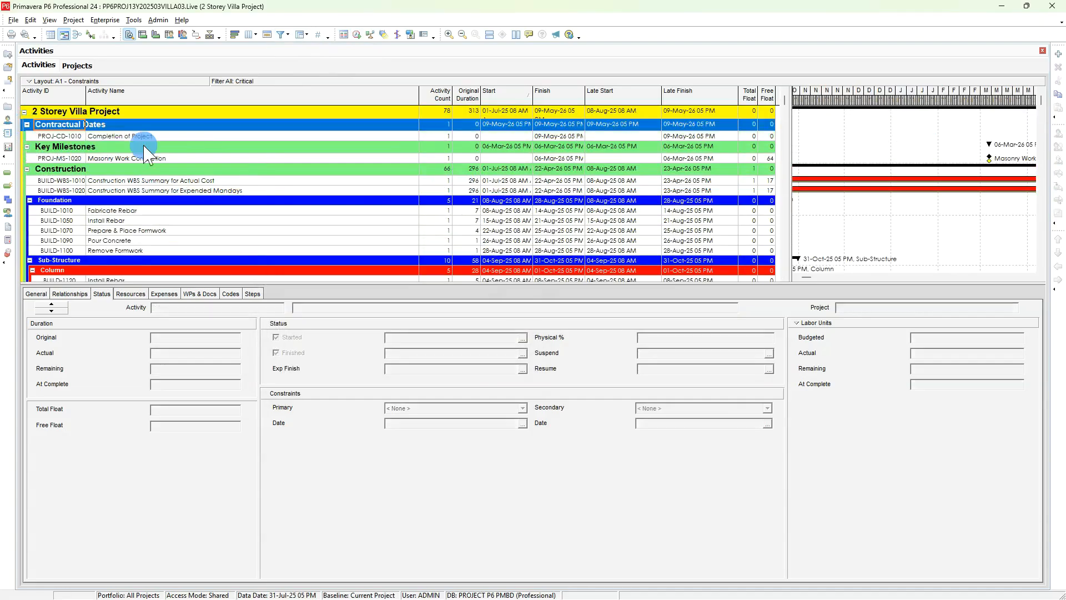
# Expand the Super Structure group and look through the critical Construction activities and their bars.
pyautogui.scroll(-3, 737, 237)
pyautogui.scroll(-2, 889, 183)
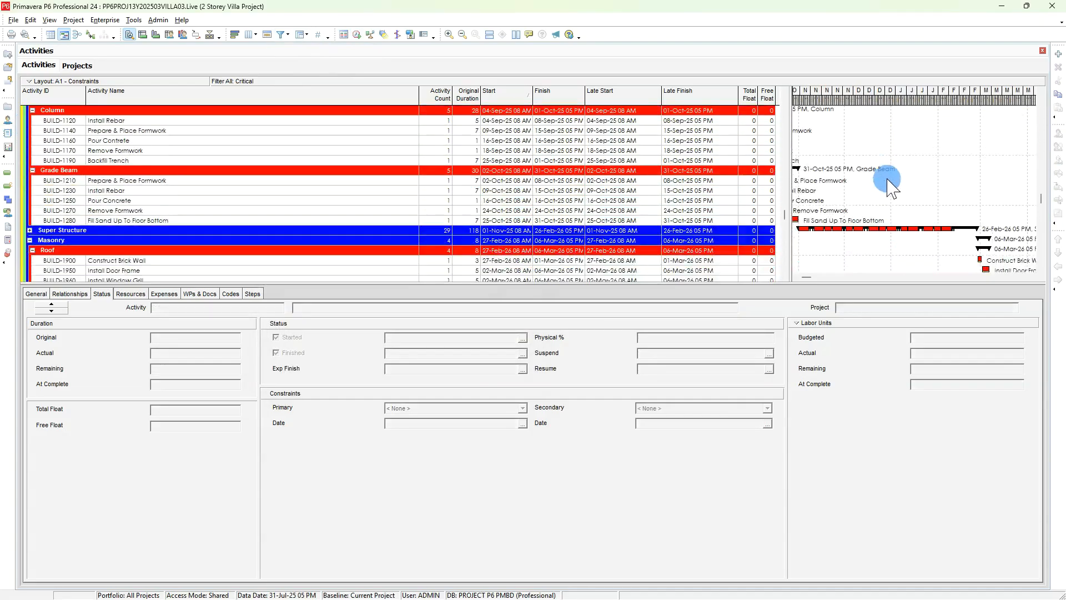
pyautogui.click(32, 220)
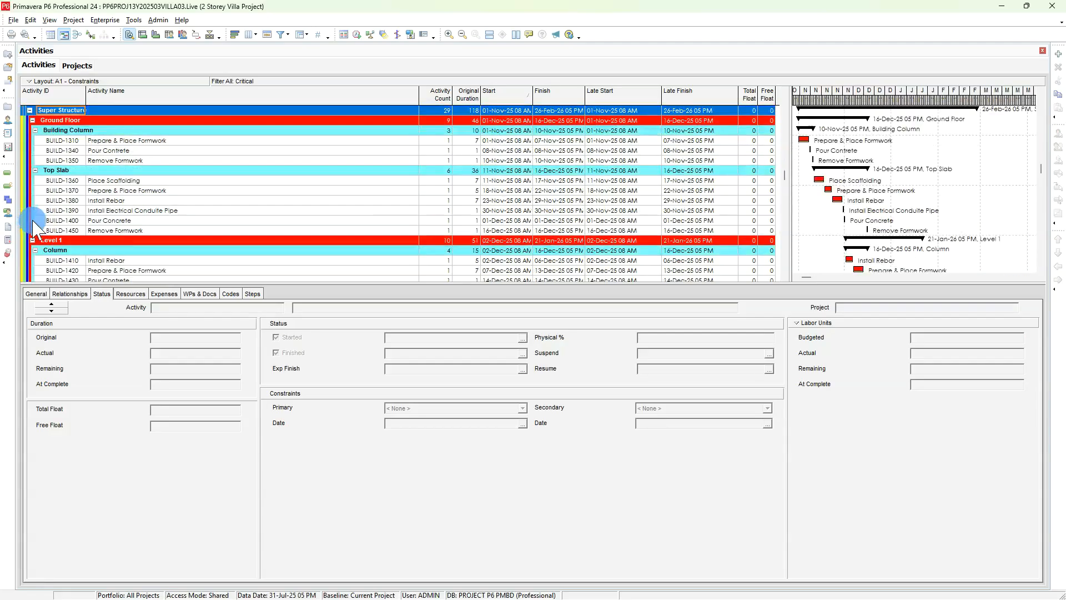
pyautogui.scroll(1, 658, 204)
pyautogui.scroll(-9, 888, 214)
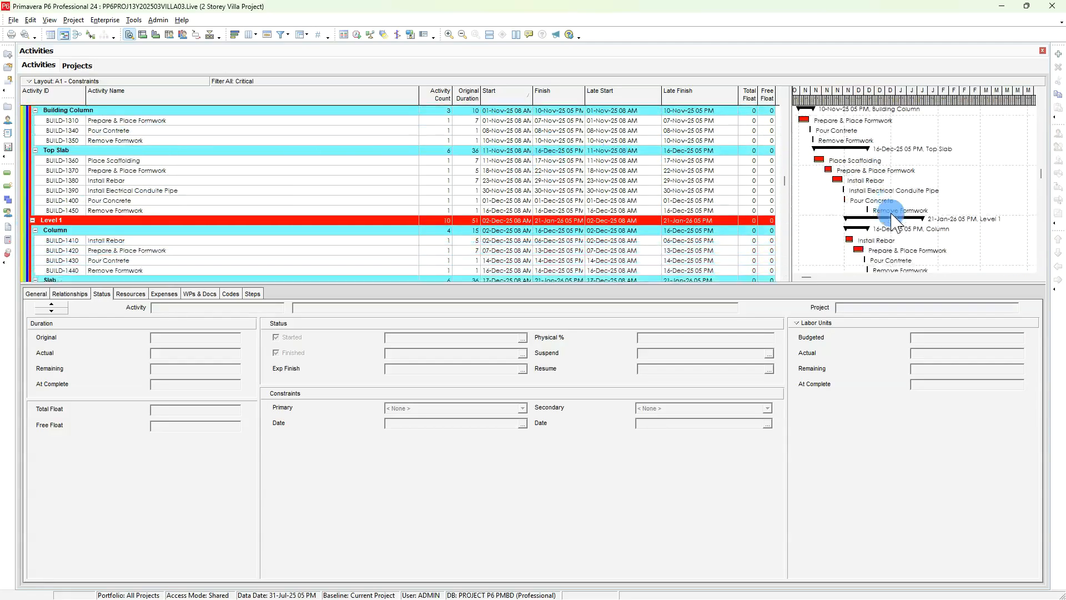
pyautogui.scroll(-2, 890, 217)
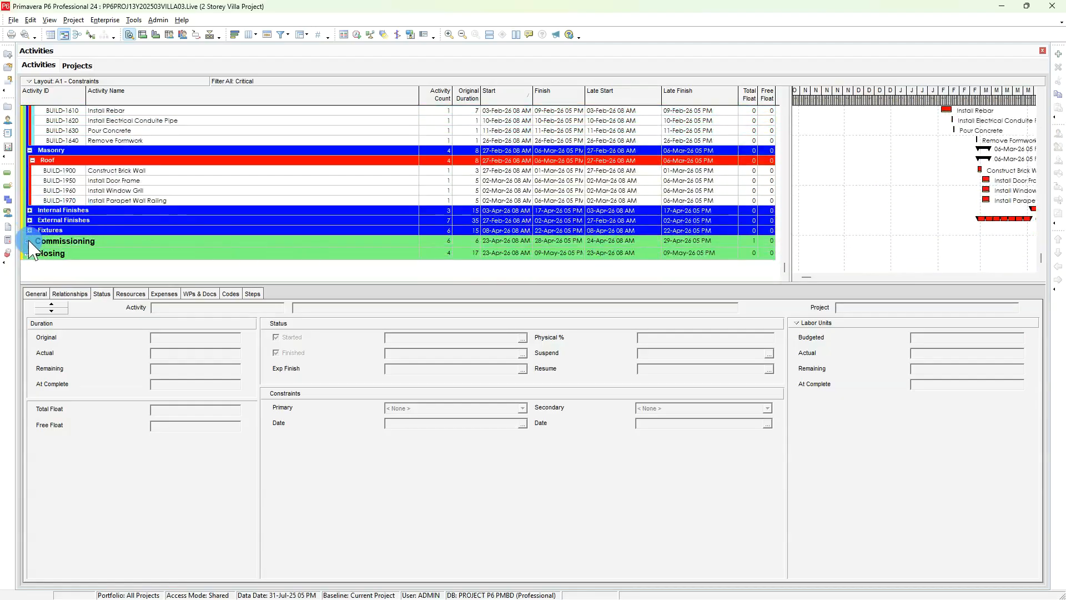
# Check the critical activities inside Internal Finishes, collapse the group again and return to the start of the list.
pyautogui.click(30, 211)
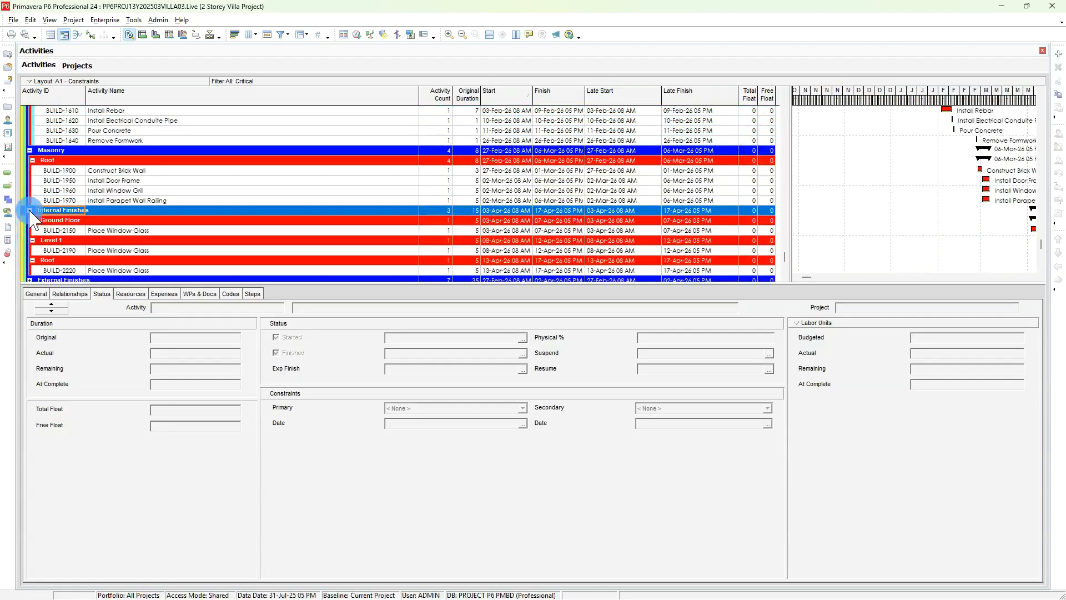
pyautogui.click(30, 211)
pyautogui.scroll(6, 281, 216)
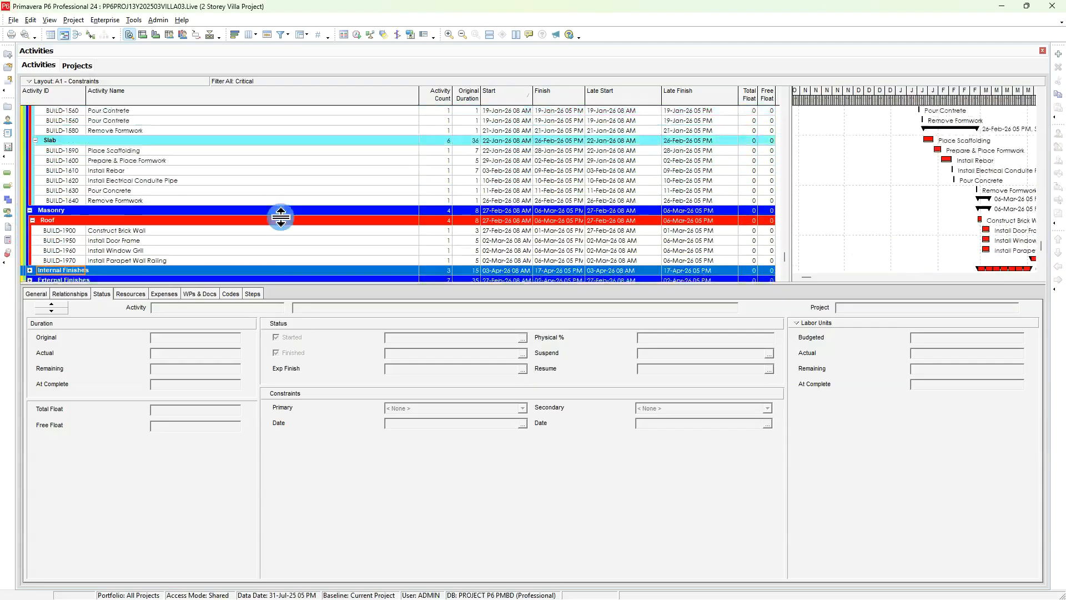
pyautogui.scroll(12, 522, 229)
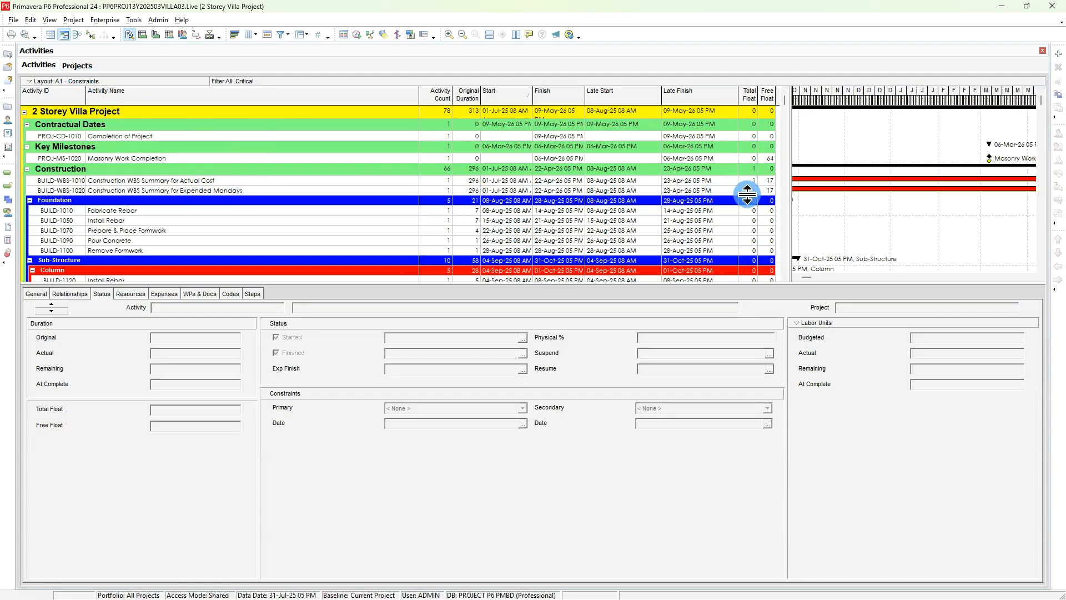
# Review the total float of the critical activities and expand the Commissioning group.
pyautogui.scroll(-15, 752, 185)
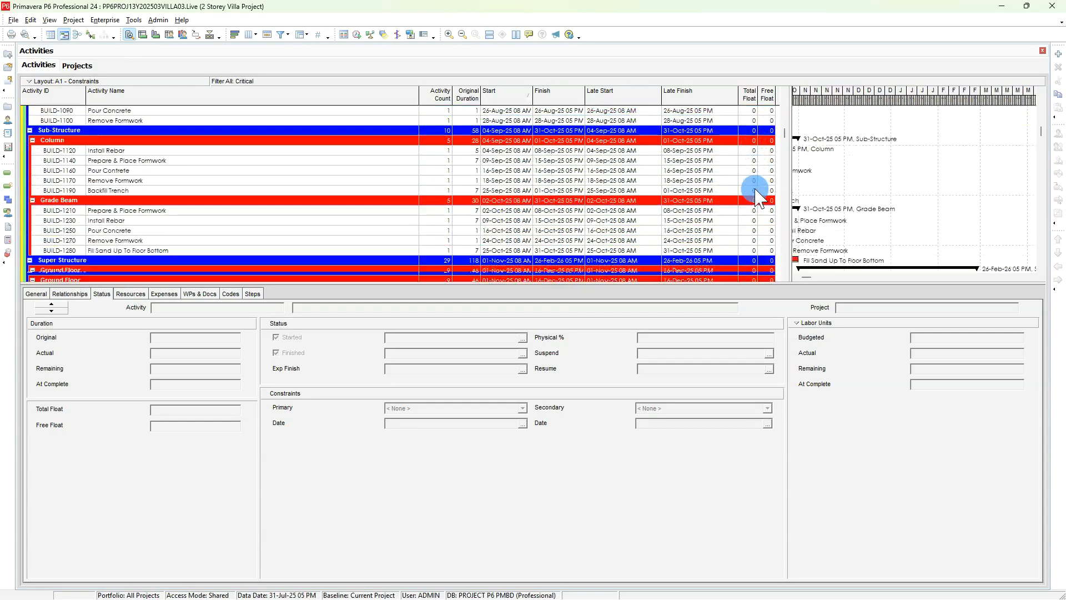
pyautogui.scroll(-15, 755, 191)
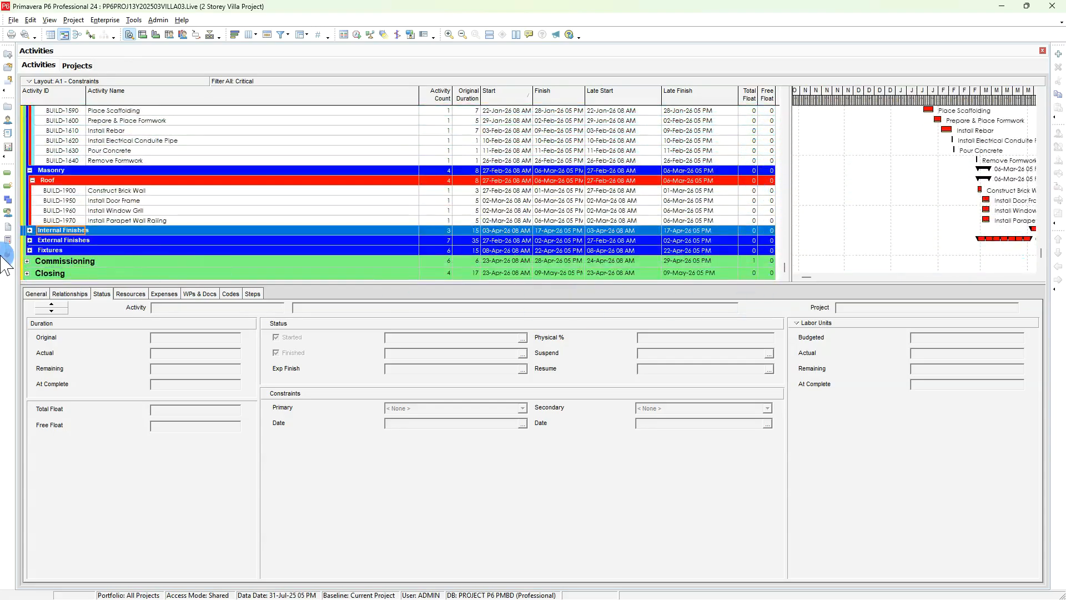
pyautogui.click(27, 261)
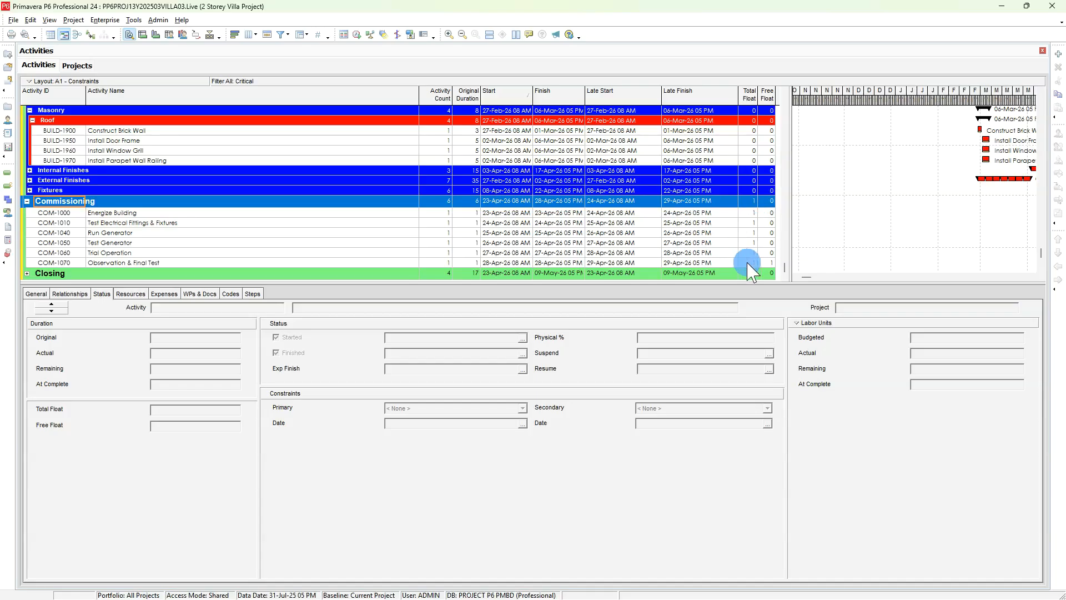
# Glance at the project list, return to the activities and recheck the total float of the Commissioning activities.
pyautogui.click(77, 65)
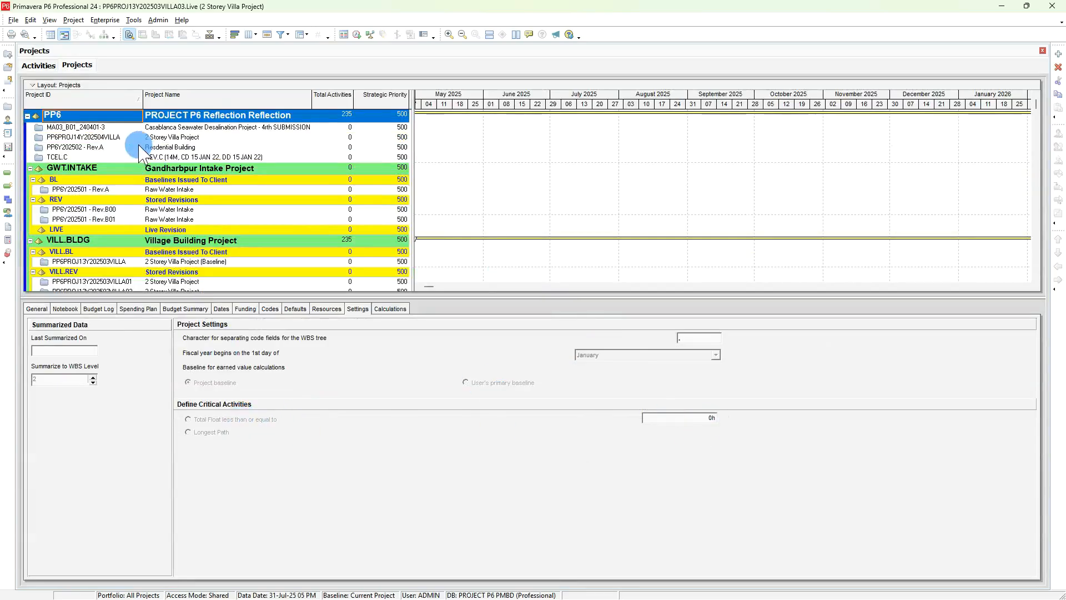
pyautogui.click(40, 66)
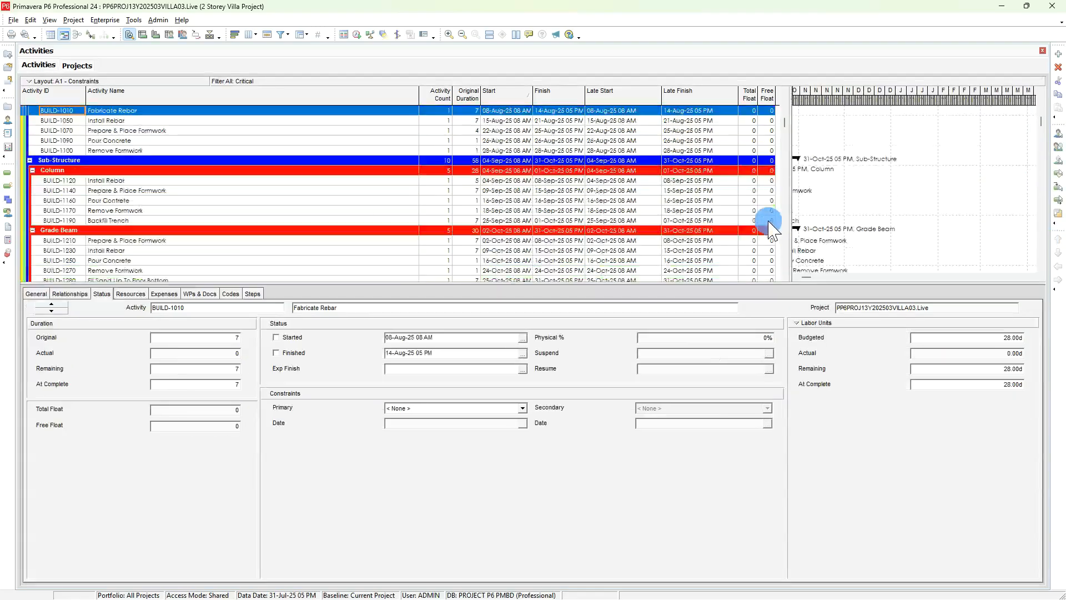
pyautogui.scroll(-10, 766, 222)
pyautogui.scroll(-12, 765, 222)
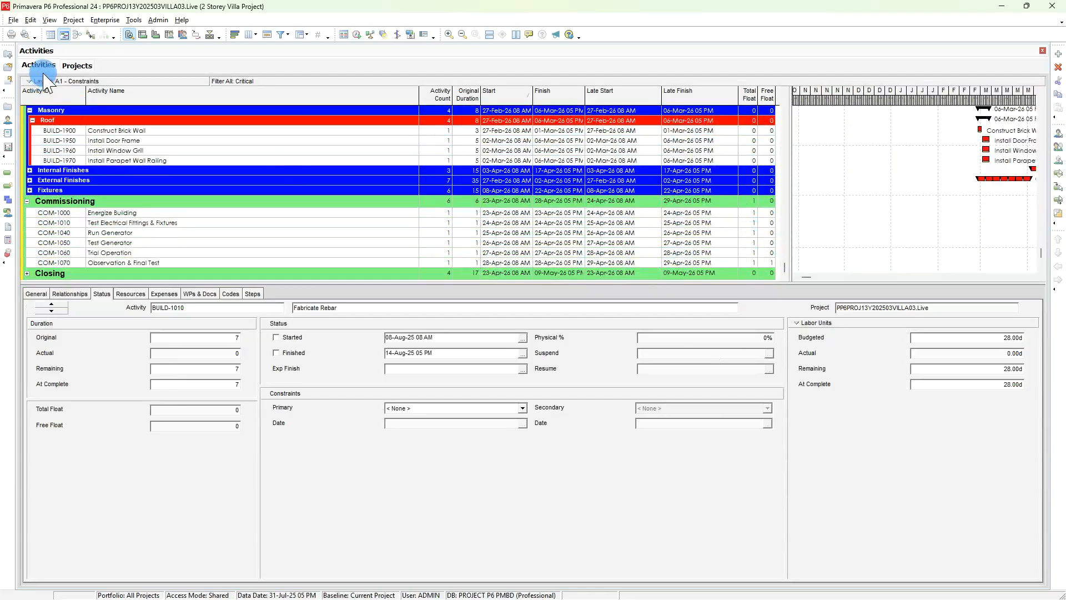
# Select project PP6PROJ13Y202503VILLA03.Live and go to its total float threshold for critical activities.
pyautogui.click(70, 65)
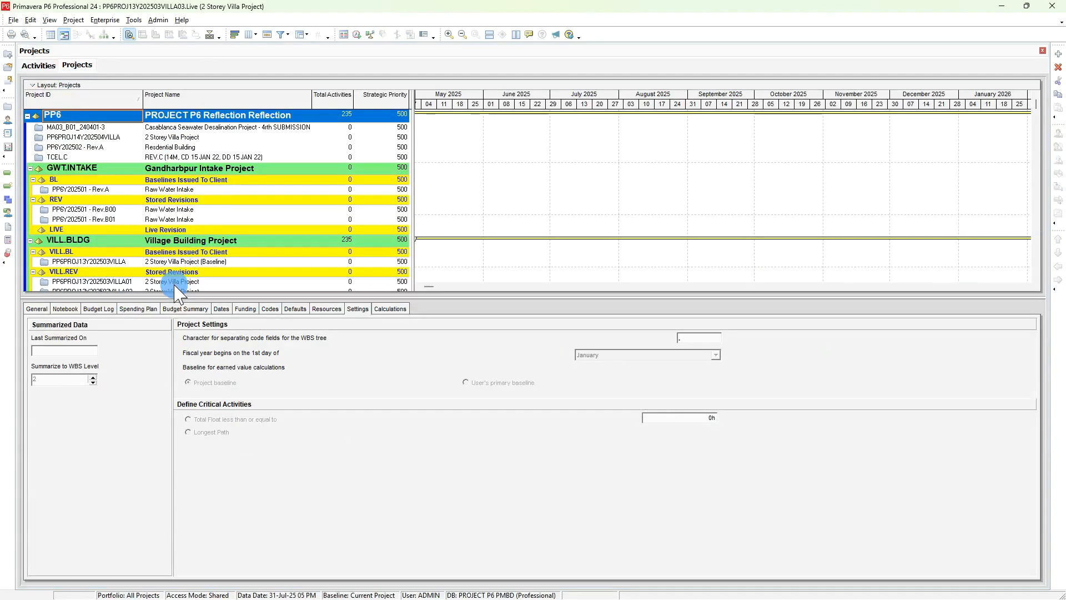
pyautogui.scroll(-4, 67, 272)
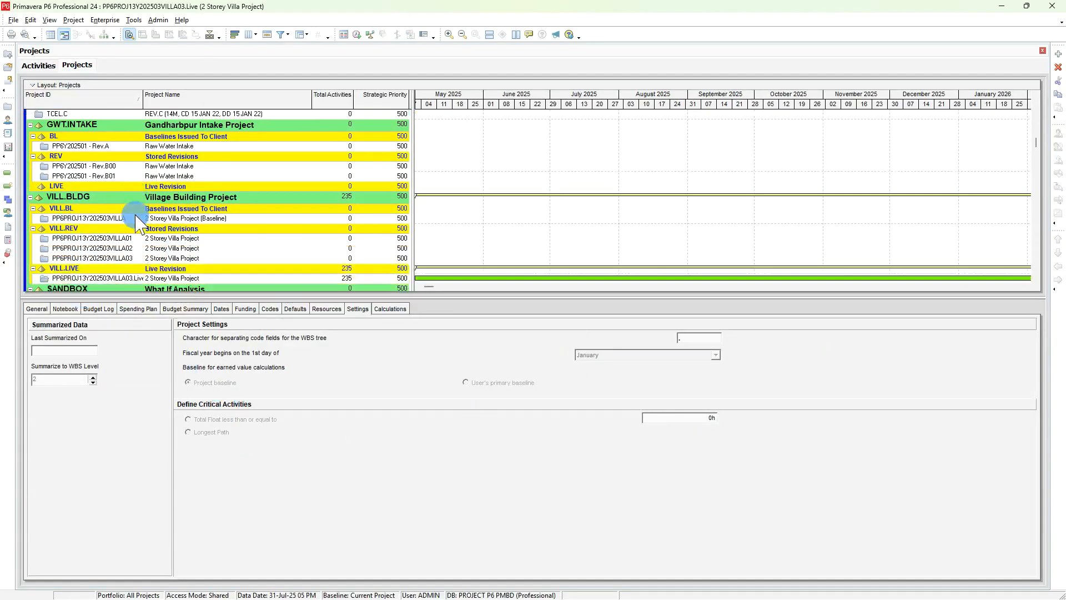
pyautogui.scroll(-3, 174, 260)
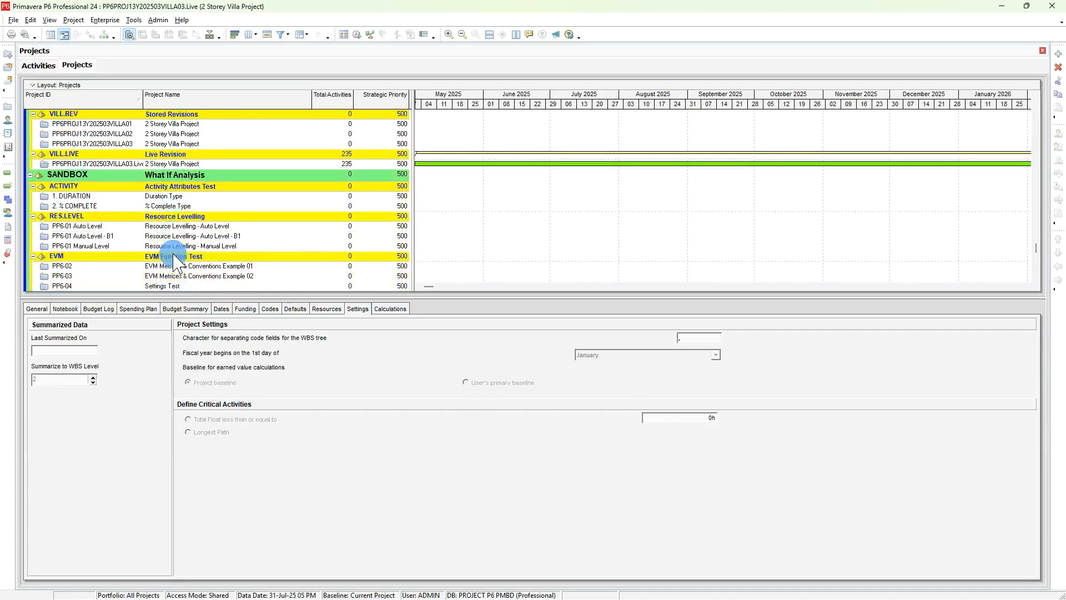
pyautogui.scroll(1, 158, 234)
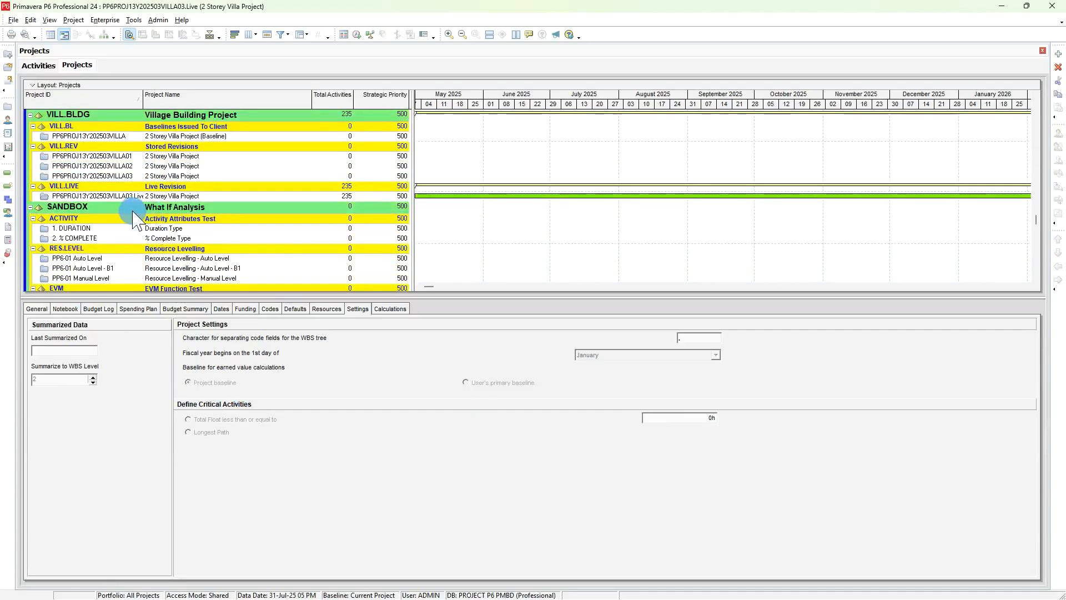
pyautogui.click(119, 196)
pyautogui.click(651, 421)
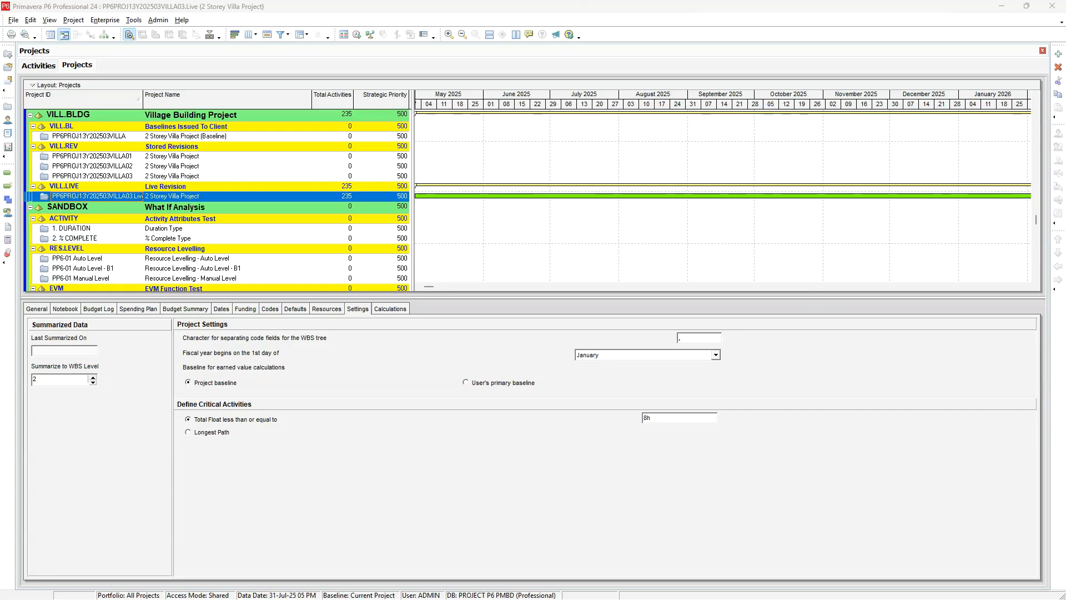
# Use Calculator to multiply 8 by 60 for the threshold in minutes, and close it.
pyautogui.moveTo(1065, 143); pyautogui.dragTo(580, 146)
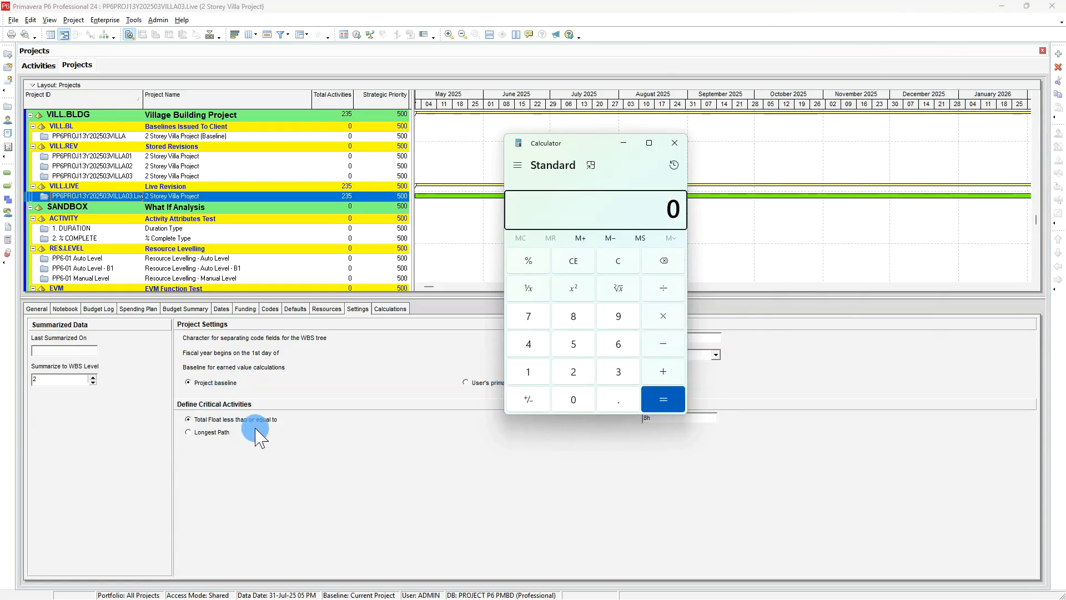
pyautogui.click(572, 322)
pyautogui.click(663, 320)
pyautogui.click(615, 347)
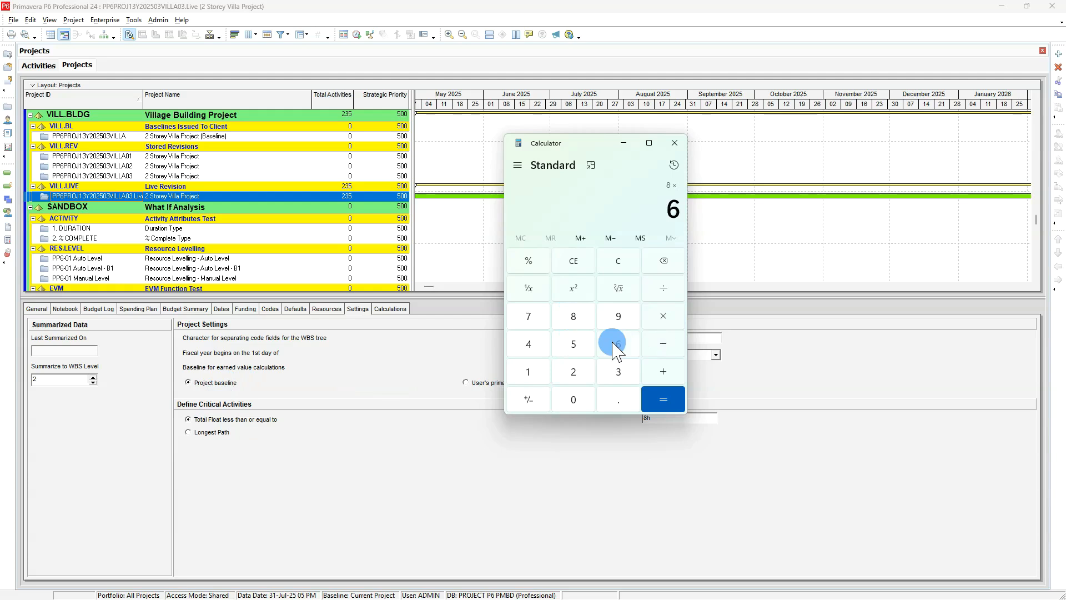
pyautogui.click(573, 401)
pyautogui.click(674, 143)
# Try to set the critical total float threshold to 479min.
pyautogui.doubleClick(648, 417)
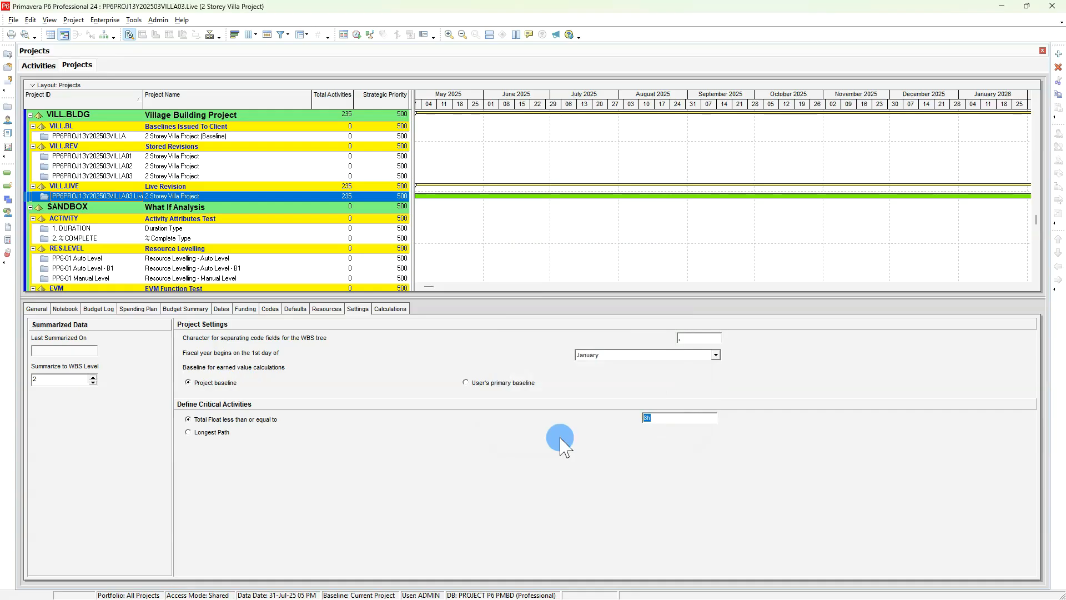
pyautogui.click(692, 338)
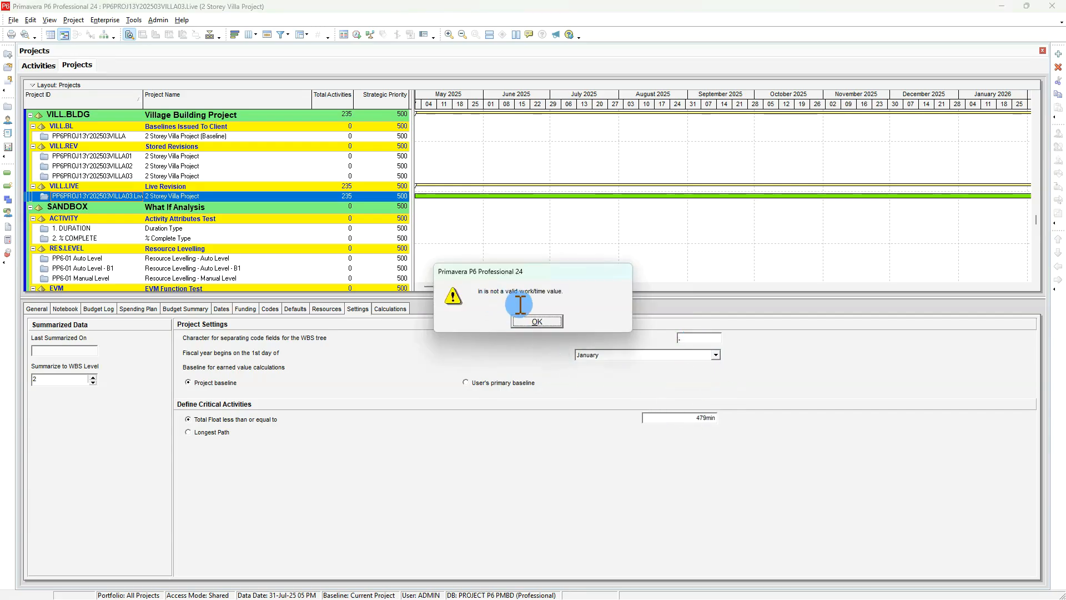
pyautogui.click(537, 321)
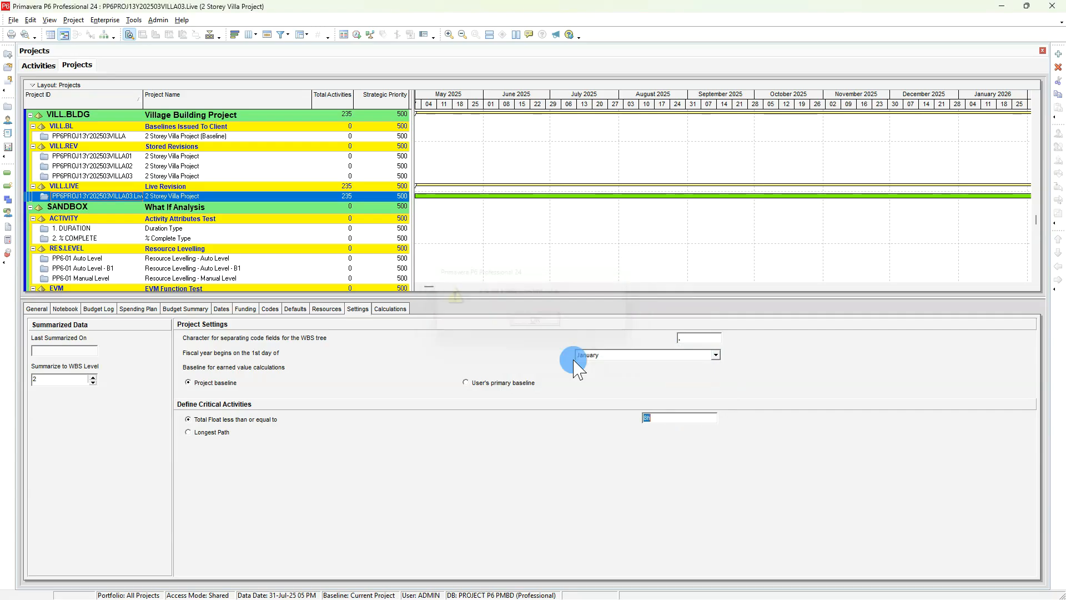
# Look up the time period abbreviations in Admin Preferences and close the dialog.
pyautogui.click(103, 20)
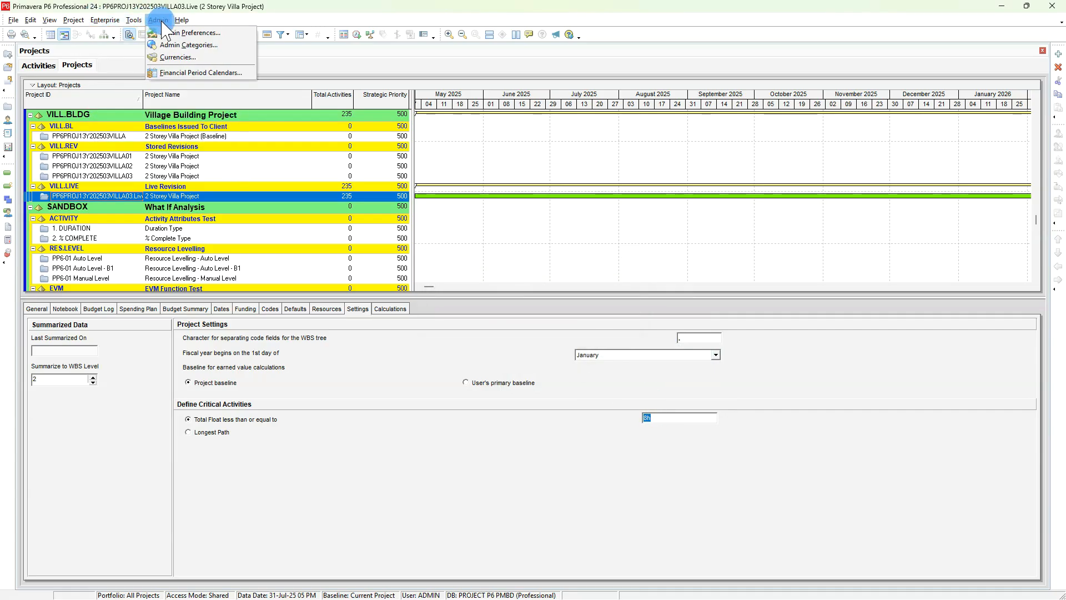
pyautogui.click(195, 33)
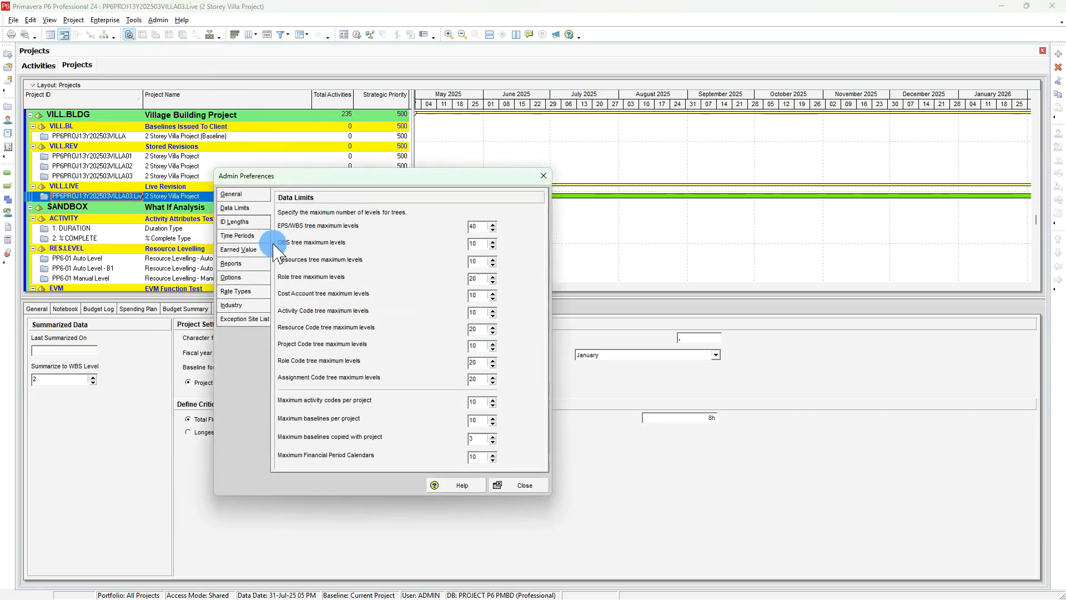
pyautogui.click(237, 235)
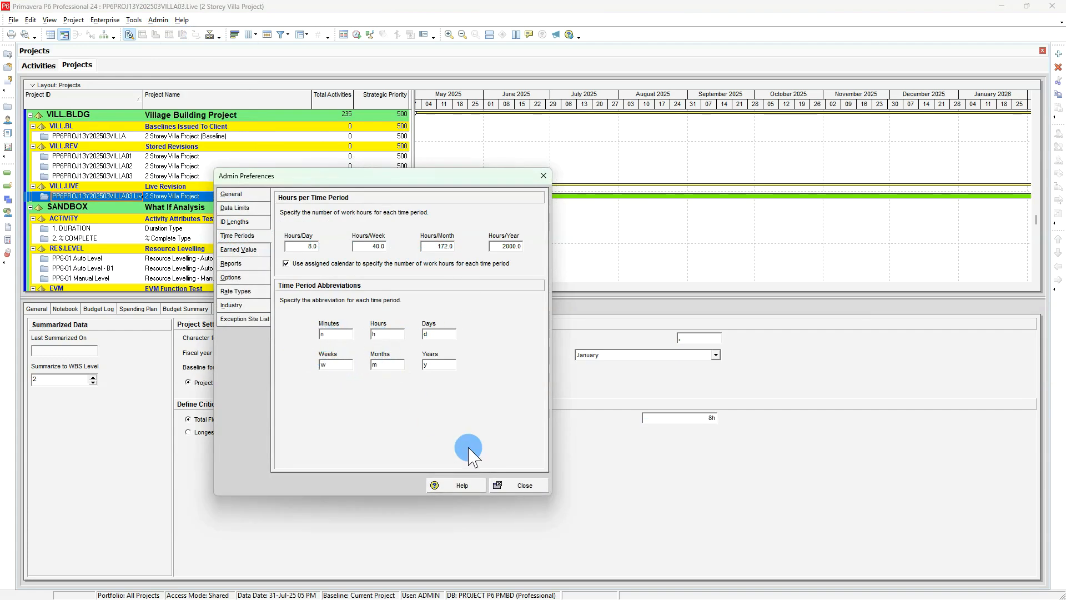
pyautogui.click(522, 485)
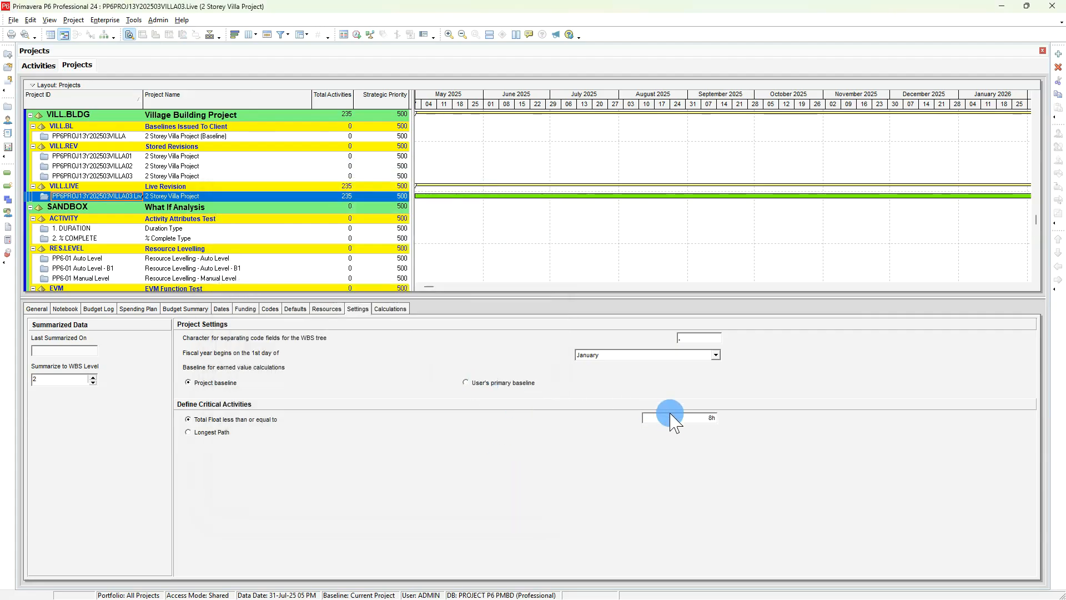
# Recalculate 8 × 60 in Calculator and re-enter the project's critical total float threshold in minutes.
pyautogui.click(669, 418)
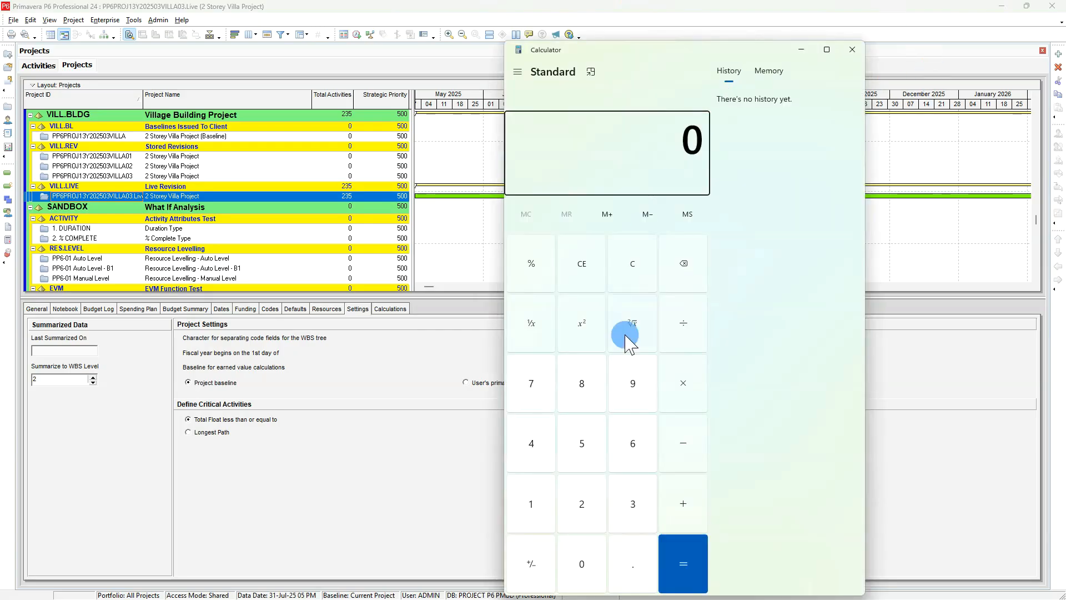
pyautogui.click(582, 383)
pyautogui.click(684, 383)
pyautogui.click(632, 443)
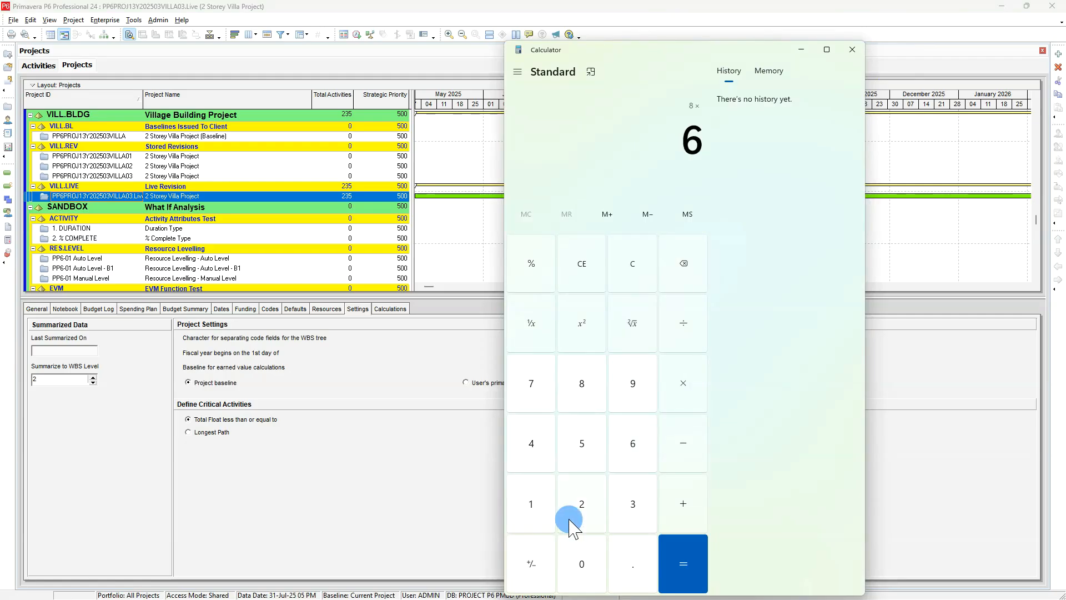
pyautogui.click(582, 572)
pyautogui.click(683, 564)
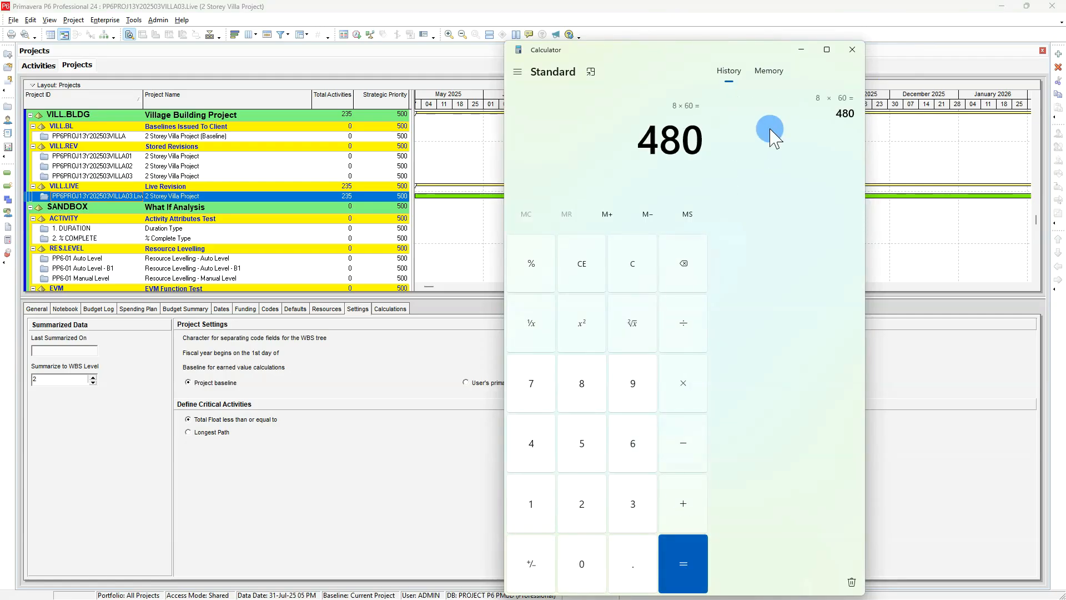
pyautogui.click(852, 50)
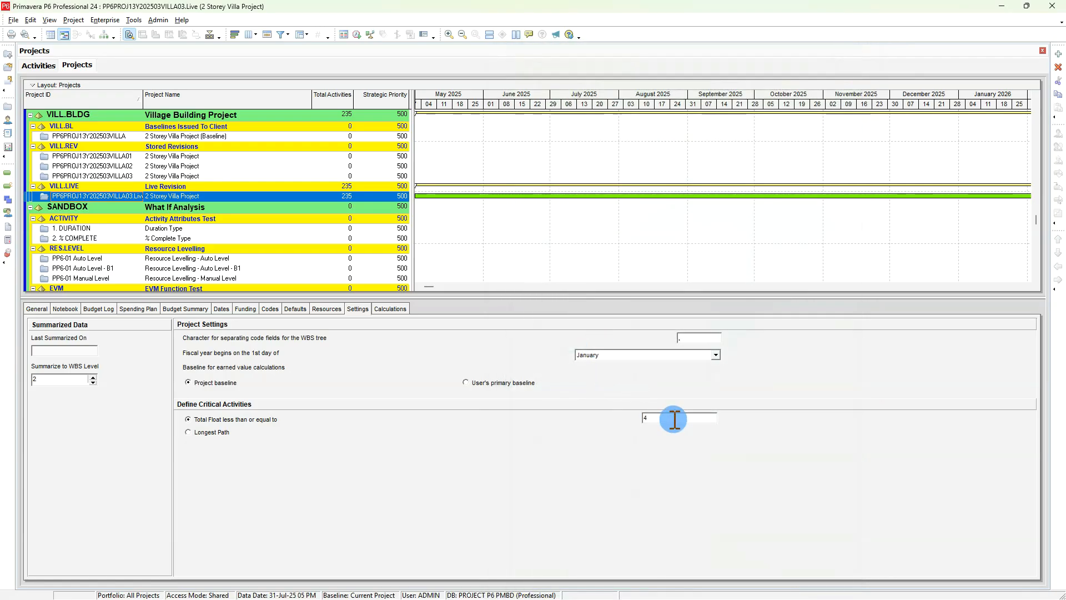
pyautogui.click(692, 425)
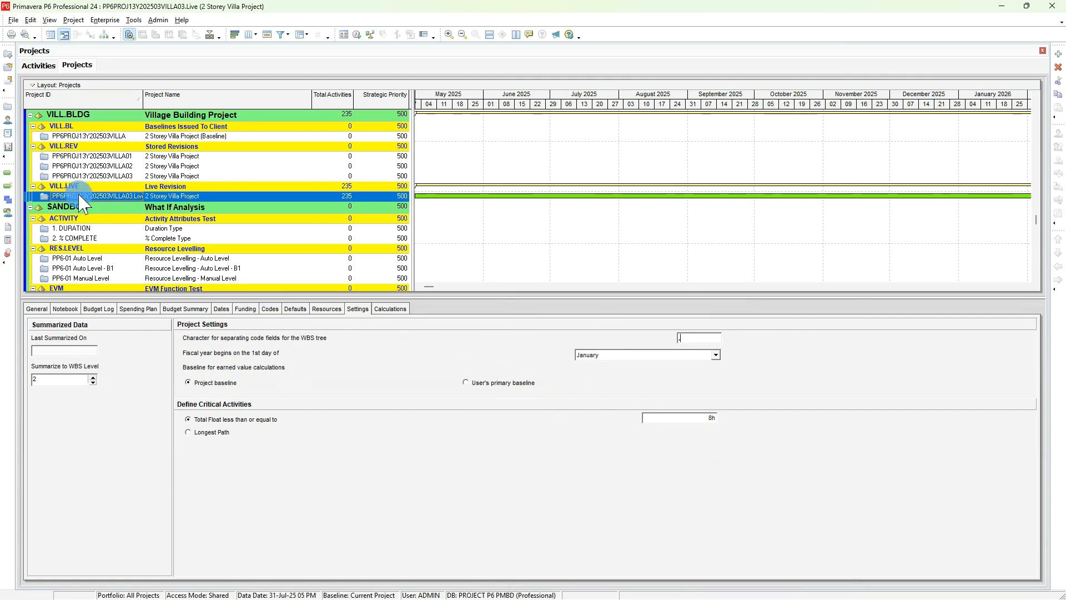
# Return to the project's activity list and reschedule the project using its own data date.
pyautogui.click(37, 65)
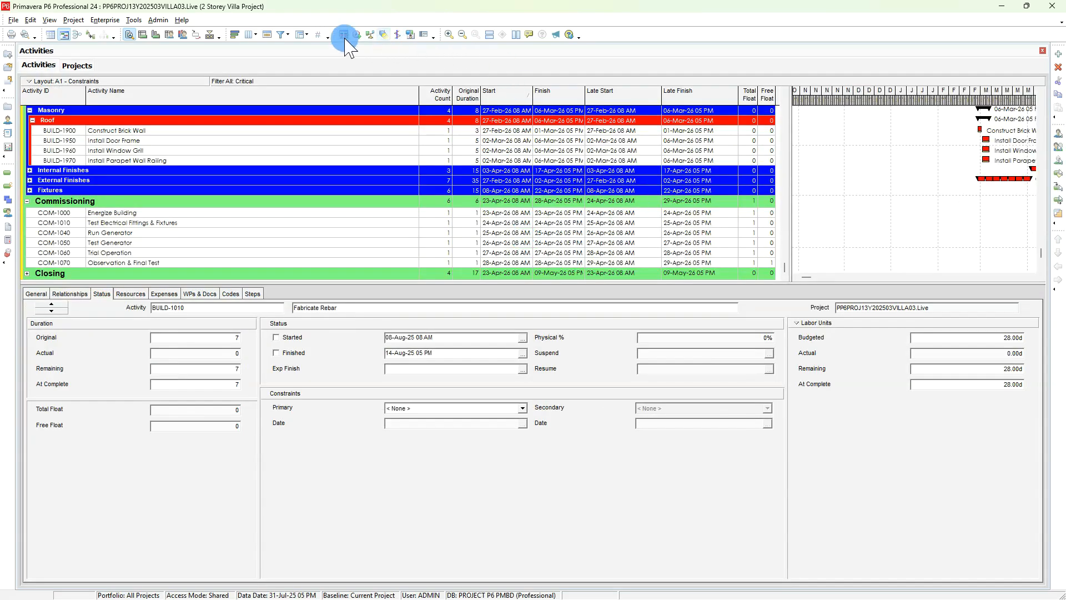
pyautogui.click(357, 35)
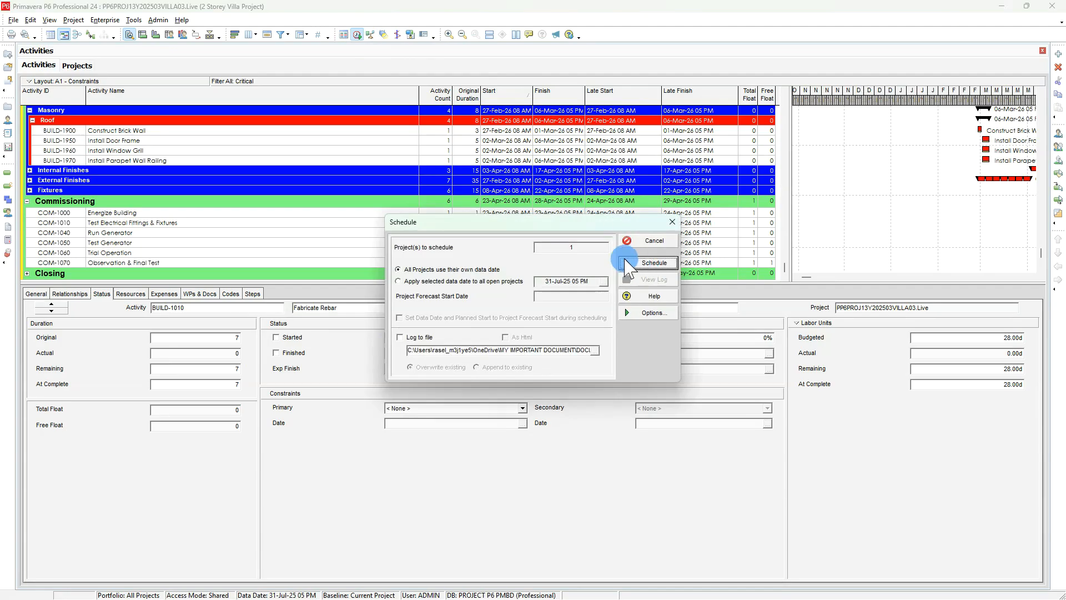
pyautogui.click(629, 263)
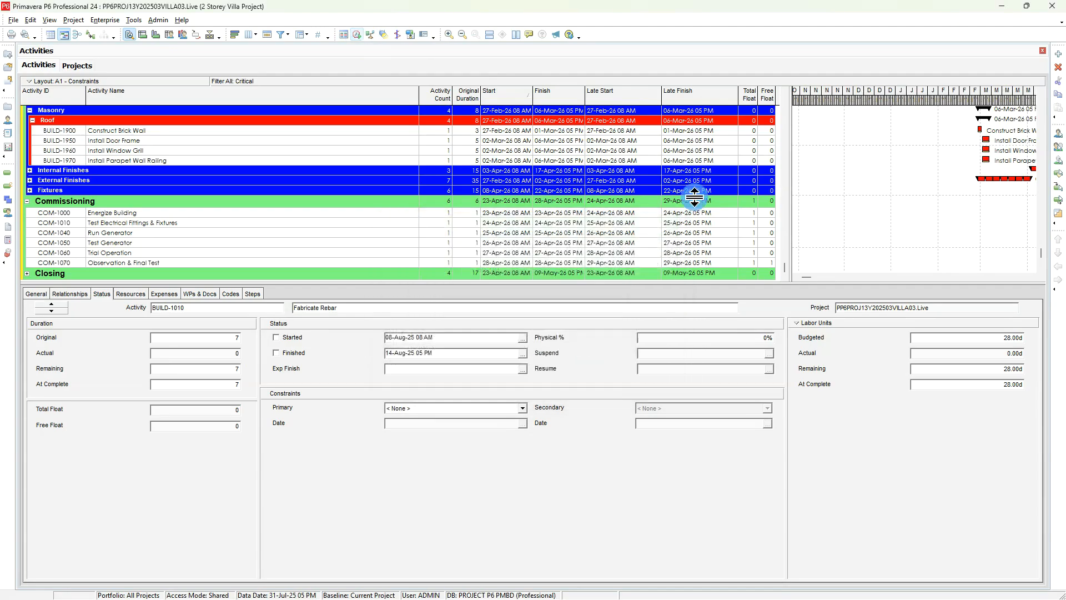
# Reapply the Critical filter to refresh the activity list, and review the total float of the listed activities down to Closing.
pyautogui.click(282, 35)
pyautogui.click(444, 202)
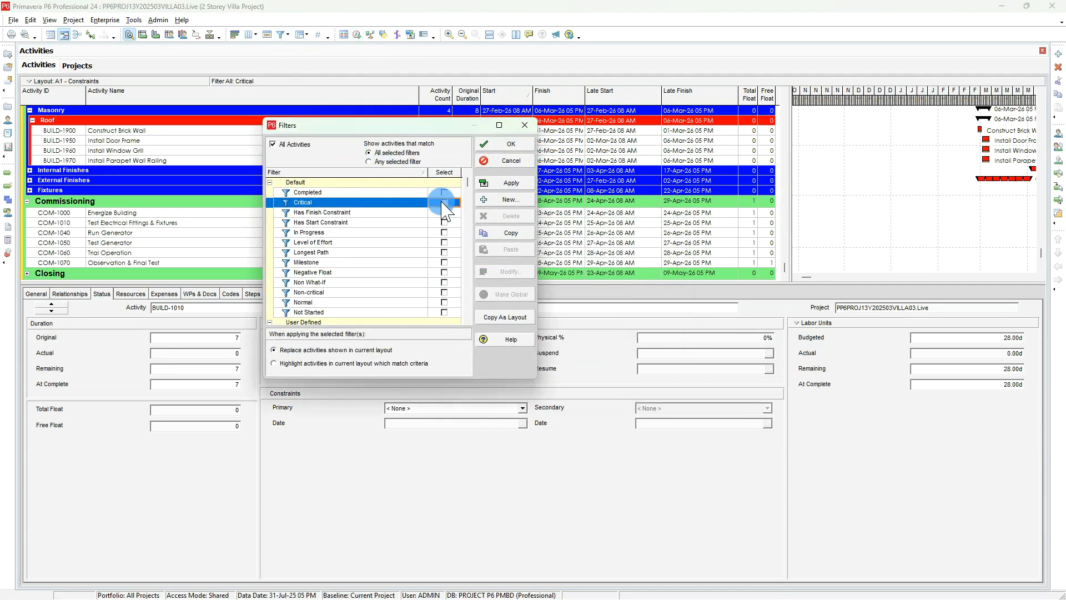
pyautogui.click(507, 183)
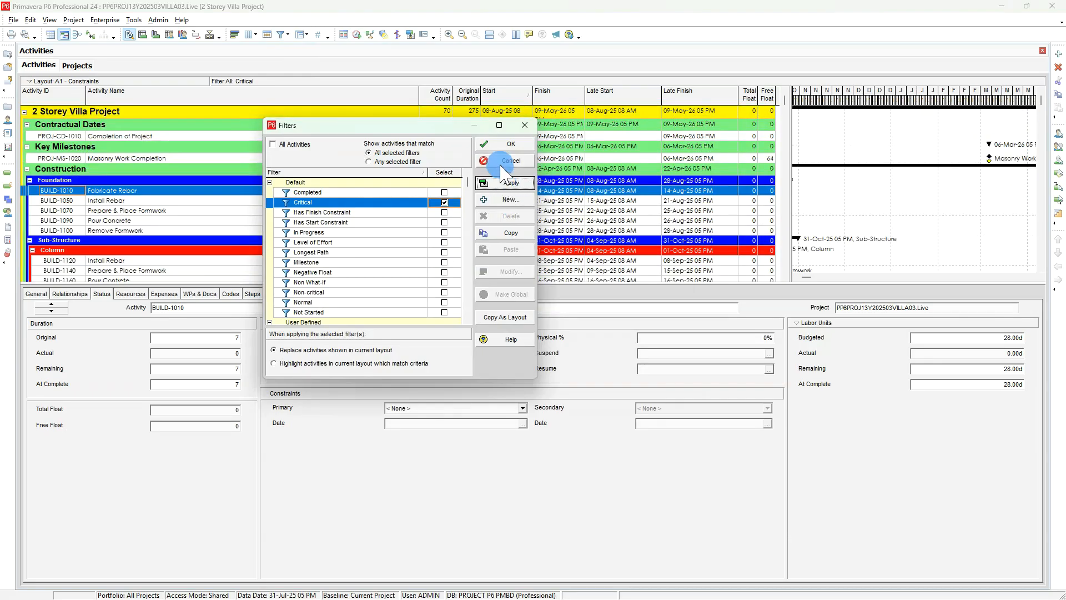
pyautogui.click(506, 144)
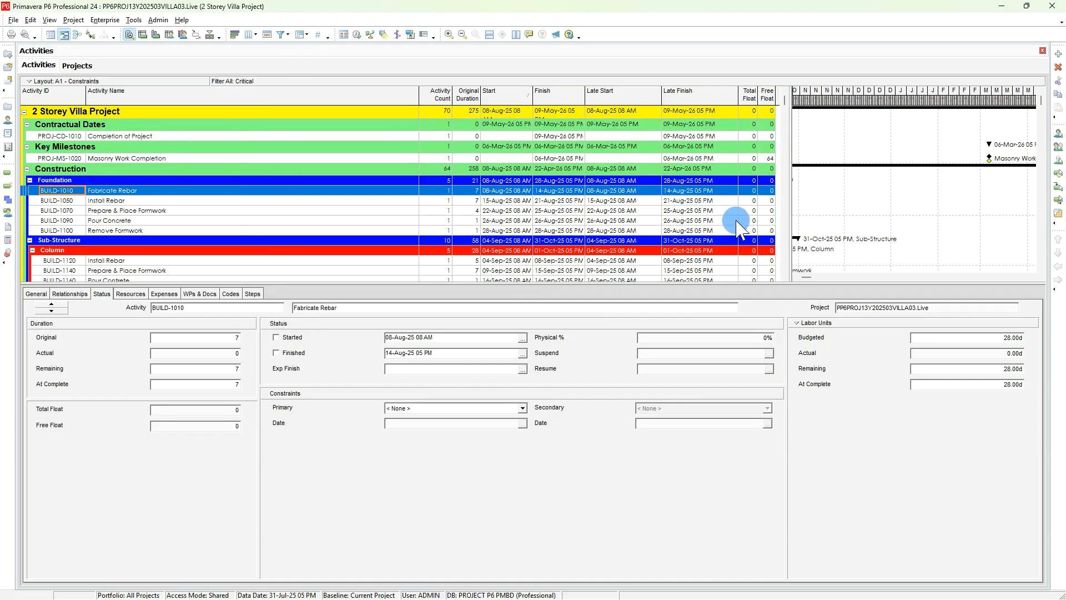
pyautogui.scroll(-10, 583, 203)
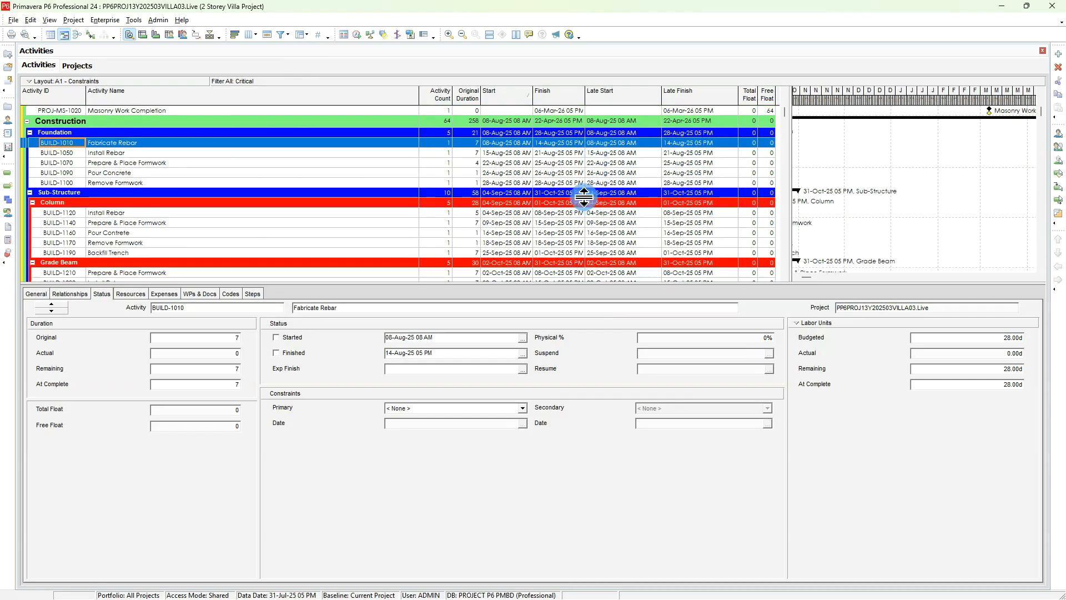
pyautogui.scroll(-15, 583, 203)
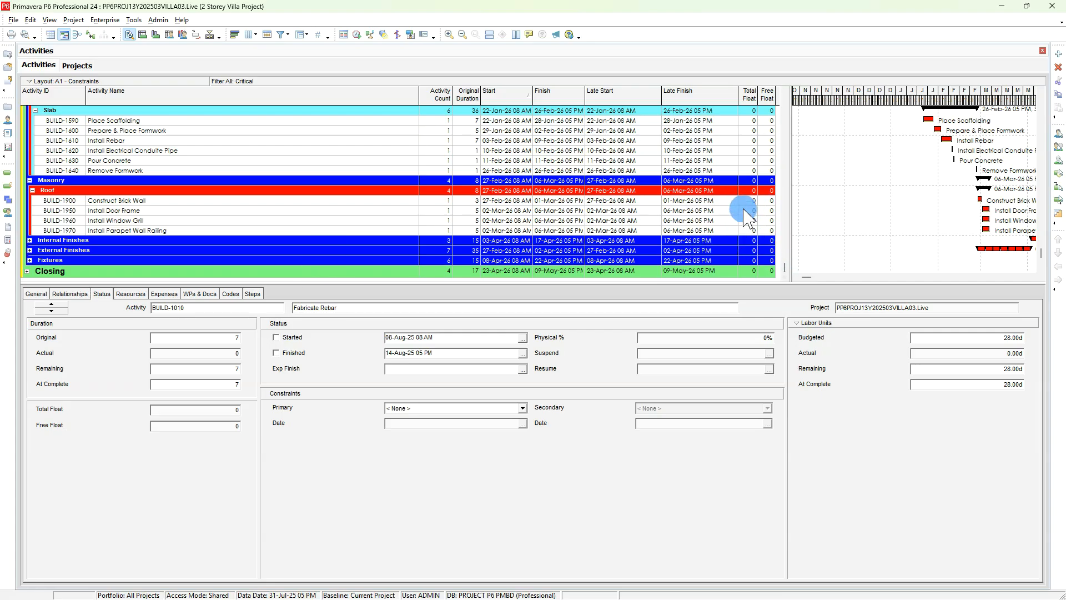
pyautogui.scroll(5, 744, 211)
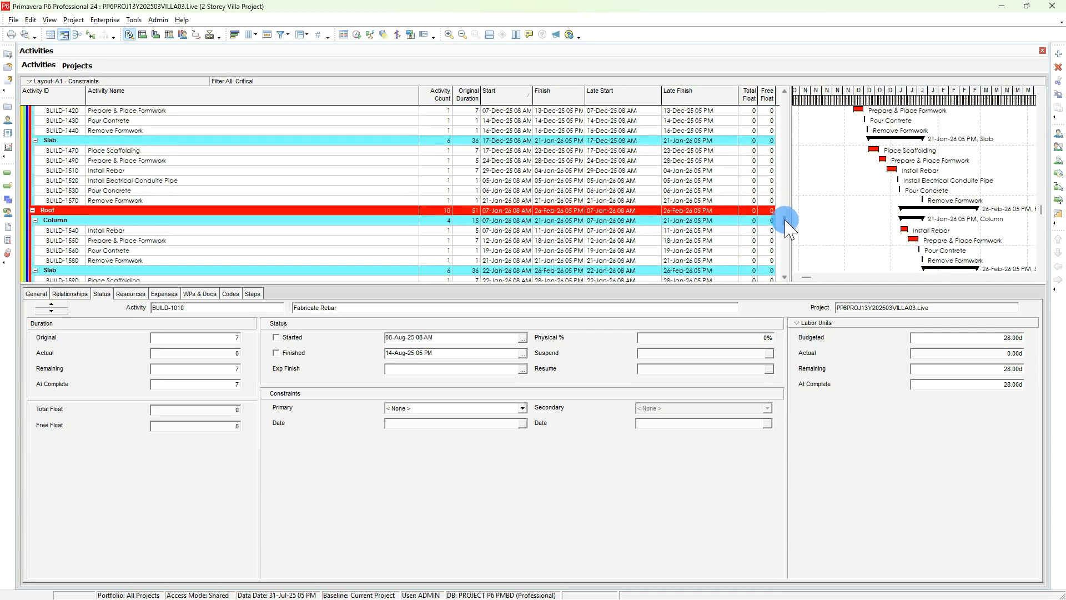
pyautogui.moveTo(787, 222); pyautogui.dragTo(785, 100)
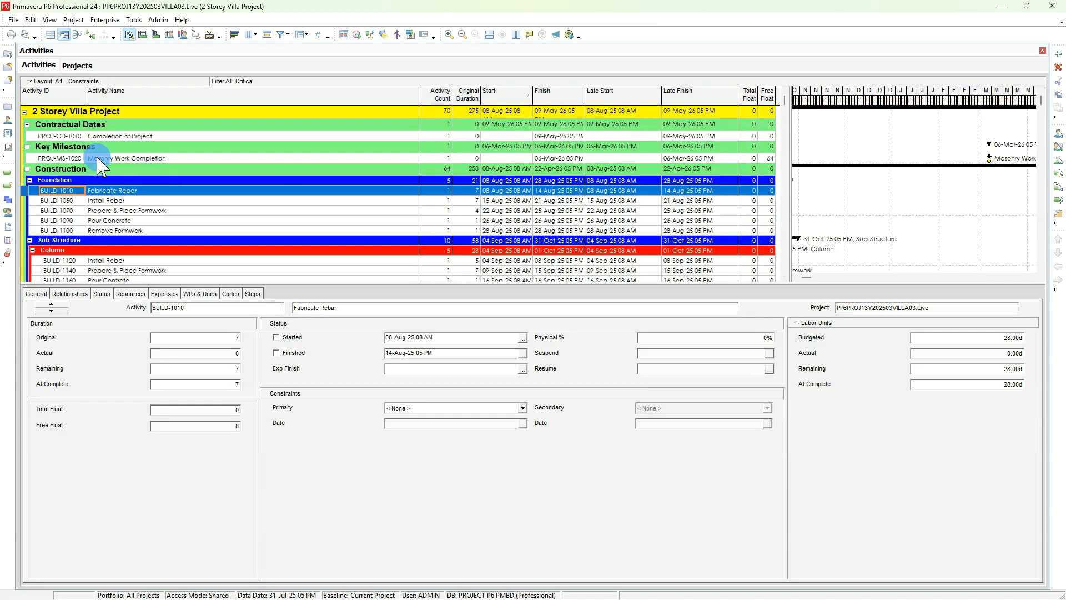
# Replace the Critical filter with the Longest Path filter, replacing the activities shown in the current layout.
pyautogui.click(281, 35)
pyautogui.click(443, 202)
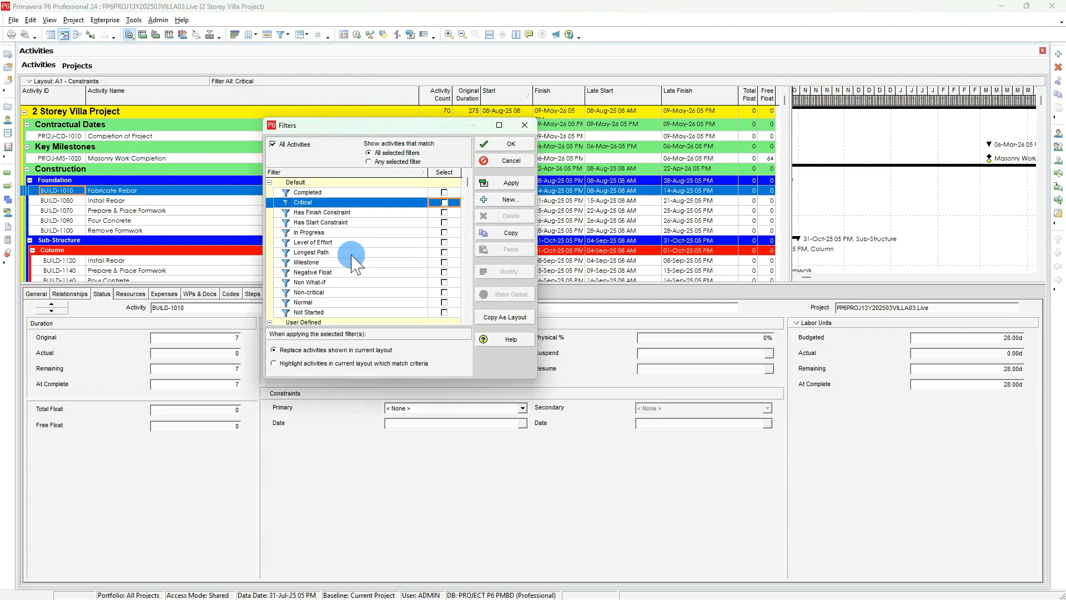
pyautogui.click(443, 252)
pyautogui.click(511, 183)
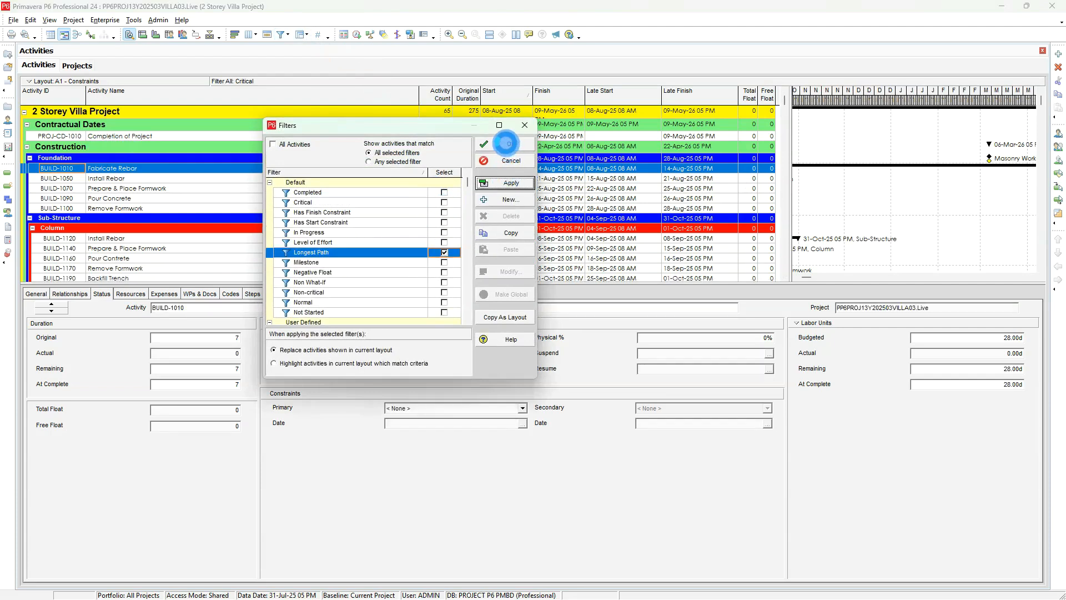
pyautogui.click(506, 150)
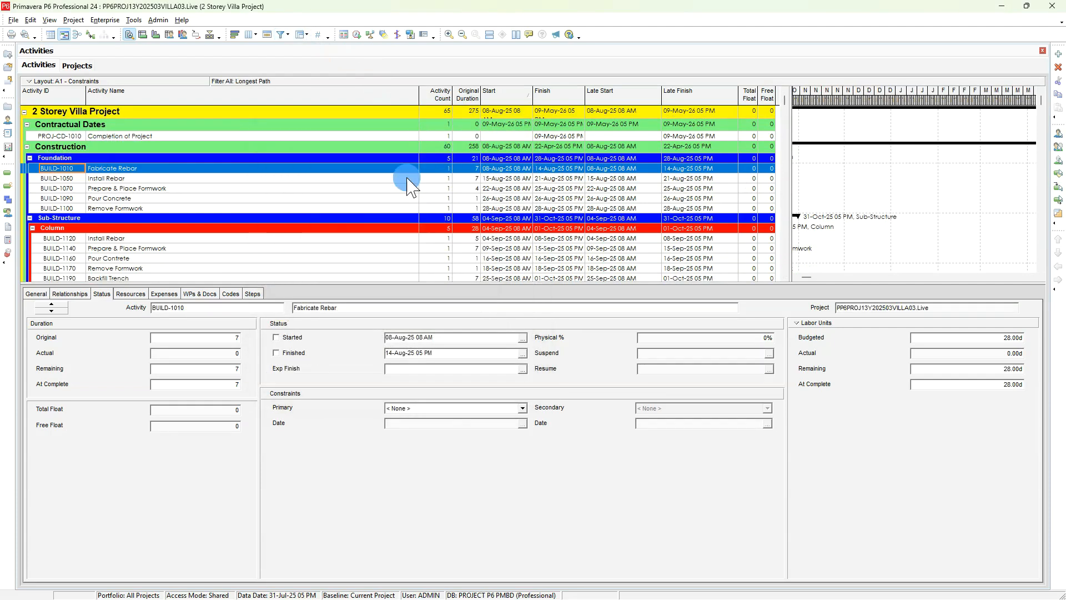
# Remove the Longest Path filter so the layout shows all activities, and look through the procurement activities.
pyautogui.click(287, 37)
pyautogui.click(444, 252)
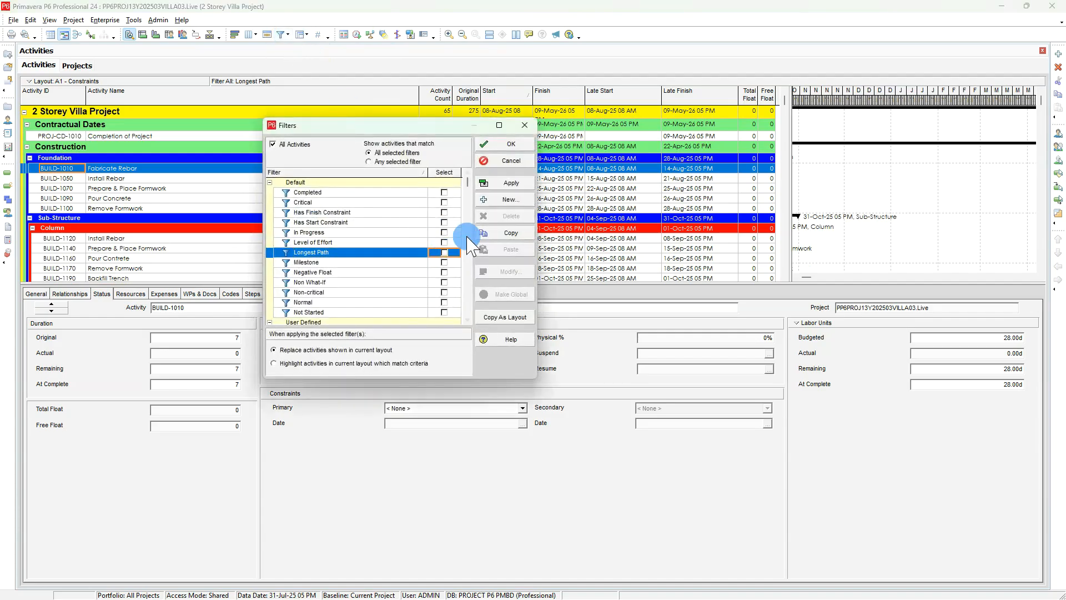
pyautogui.click(494, 186)
pyautogui.click(502, 144)
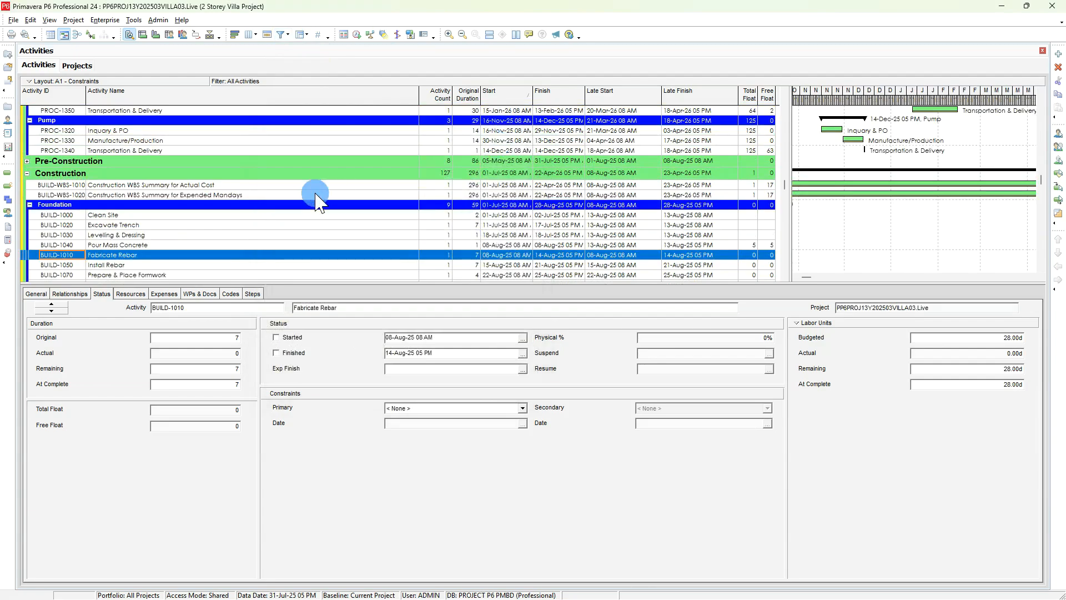
pyautogui.scroll(15, 281, 205)
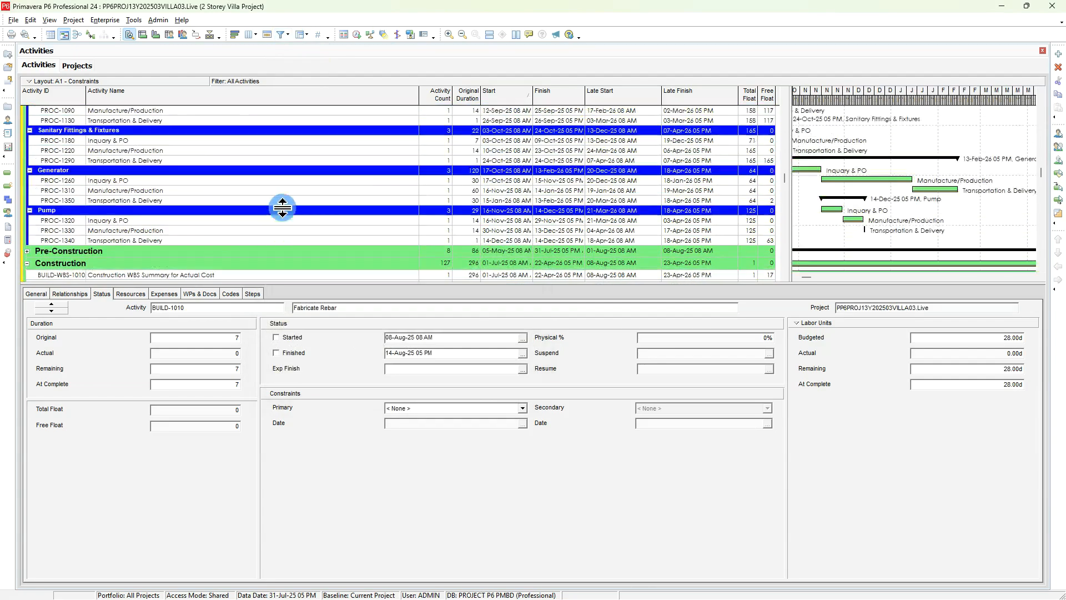